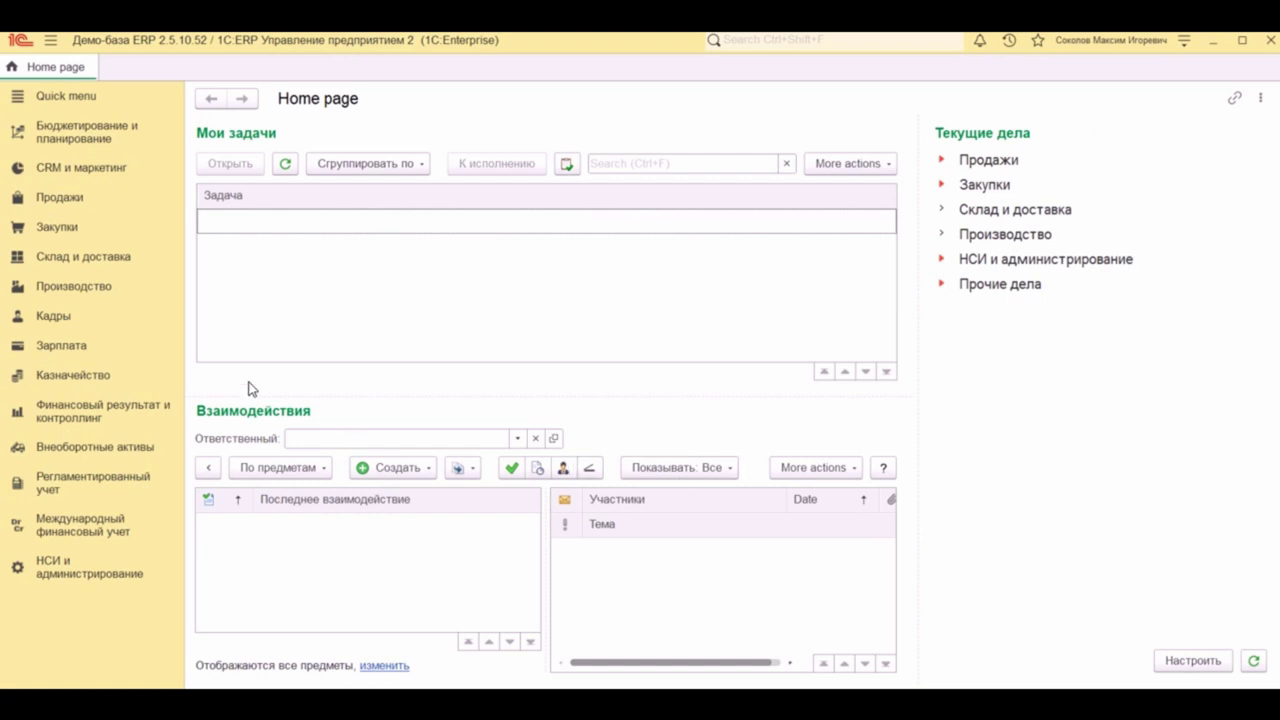
# Step: Open the newest production order, for the relay assembly shop, from the production orders list and display its product lines
pyautogui.click(100, 290)
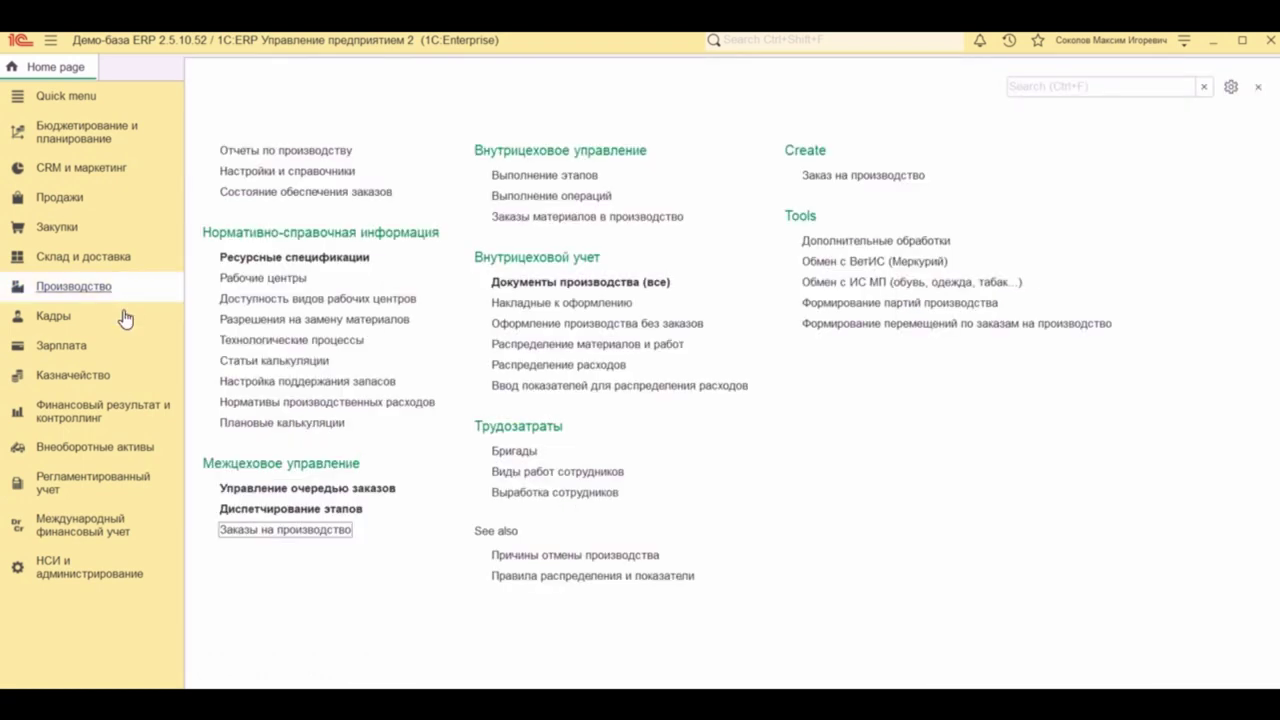
pyautogui.click(302, 530)
pyautogui.doubleClick(251, 647)
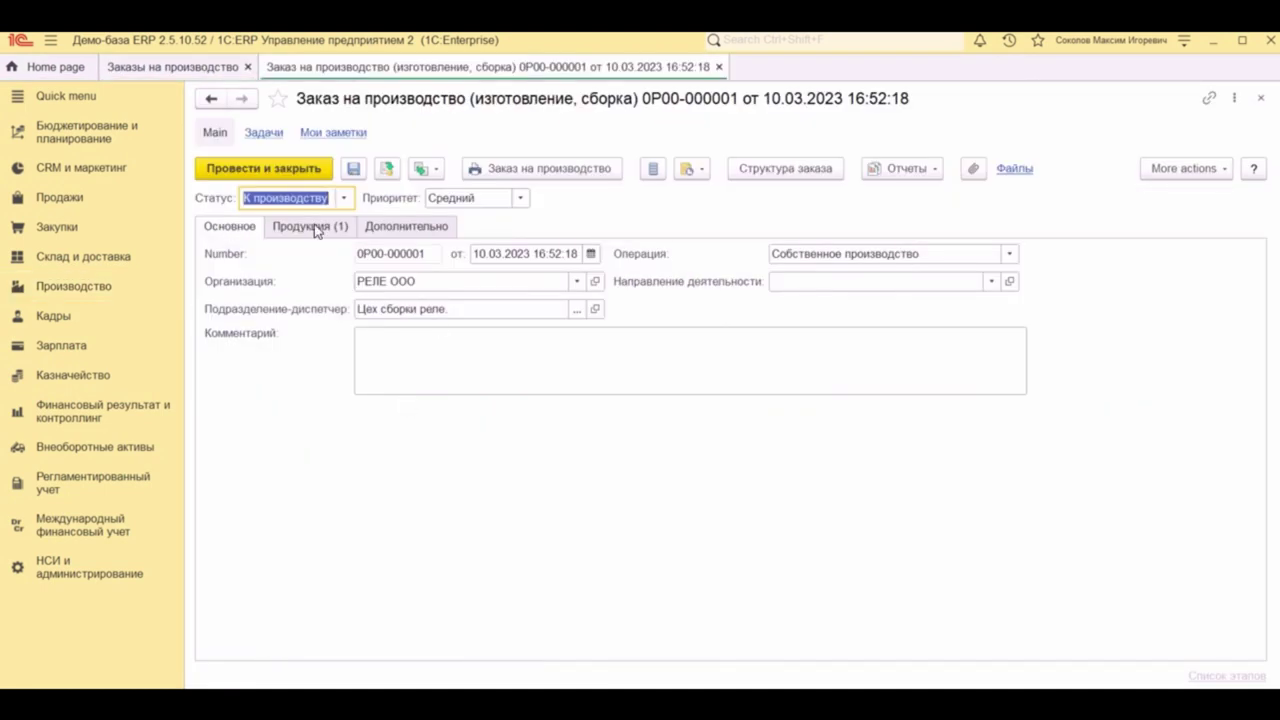
pyautogui.click(313, 227)
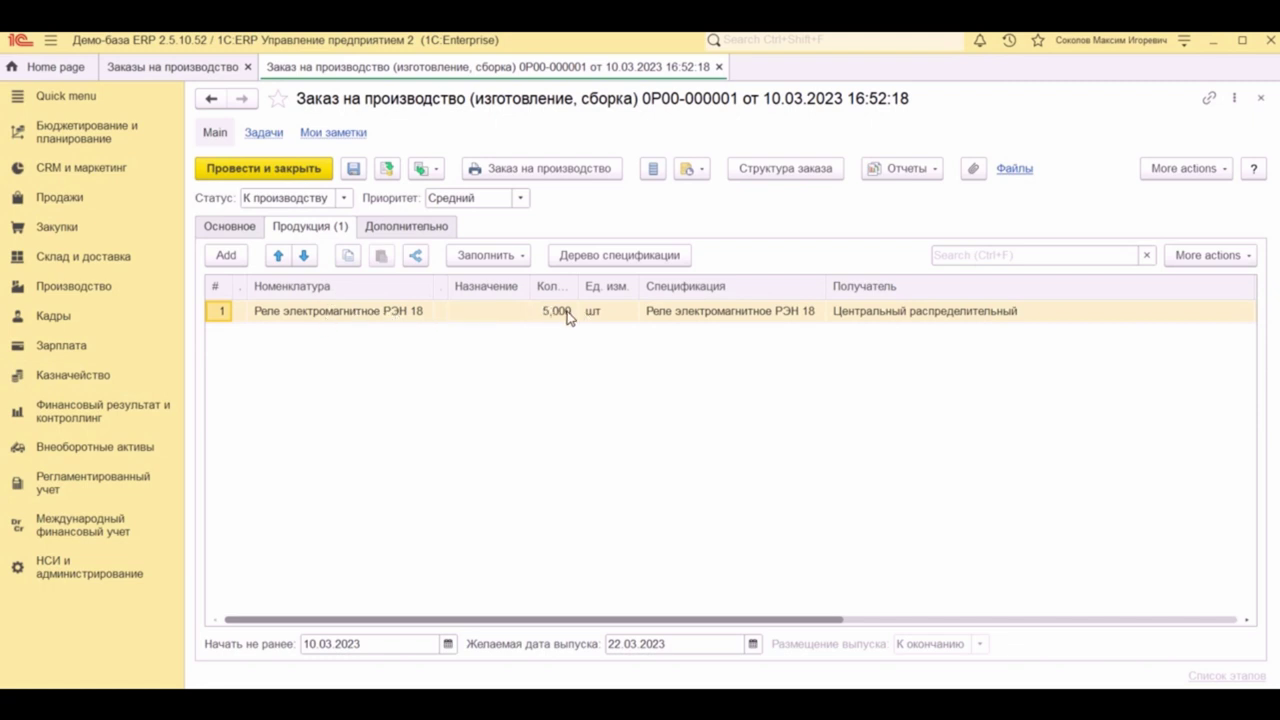
# Step: Set the order's desired release date to 22.03.2023, keeping 10.03.2023 as the earliest start, then post and close the order
pyautogui.click(753, 645)
pyautogui.click(831, 535)
pyautogui.click(357, 641)
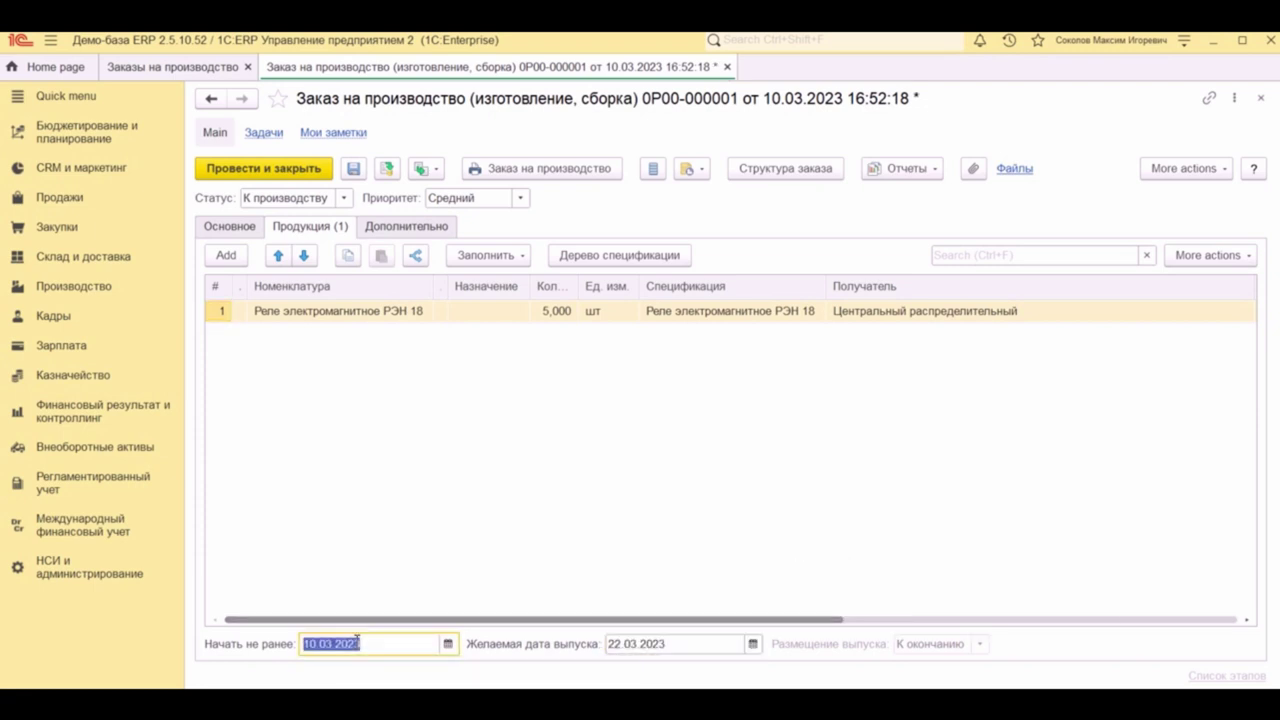
pyautogui.click(477, 531)
pyautogui.click(398, 160)
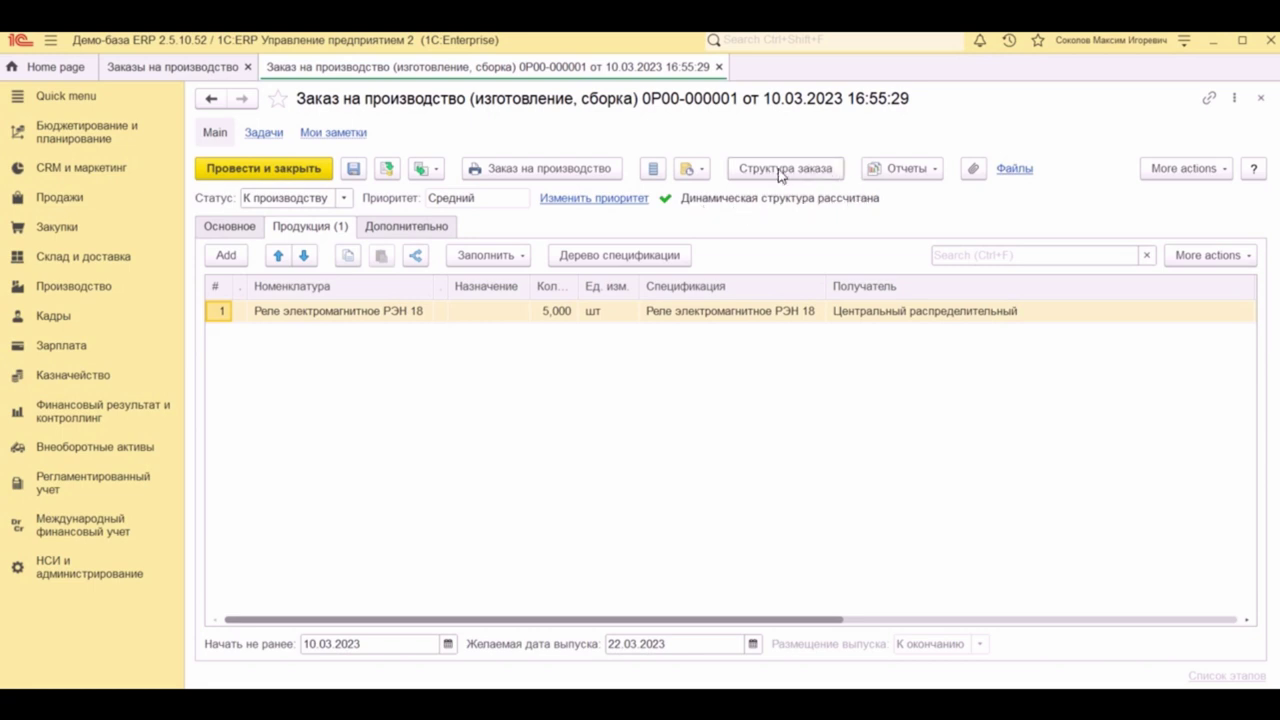
pyautogui.click(1260, 97)
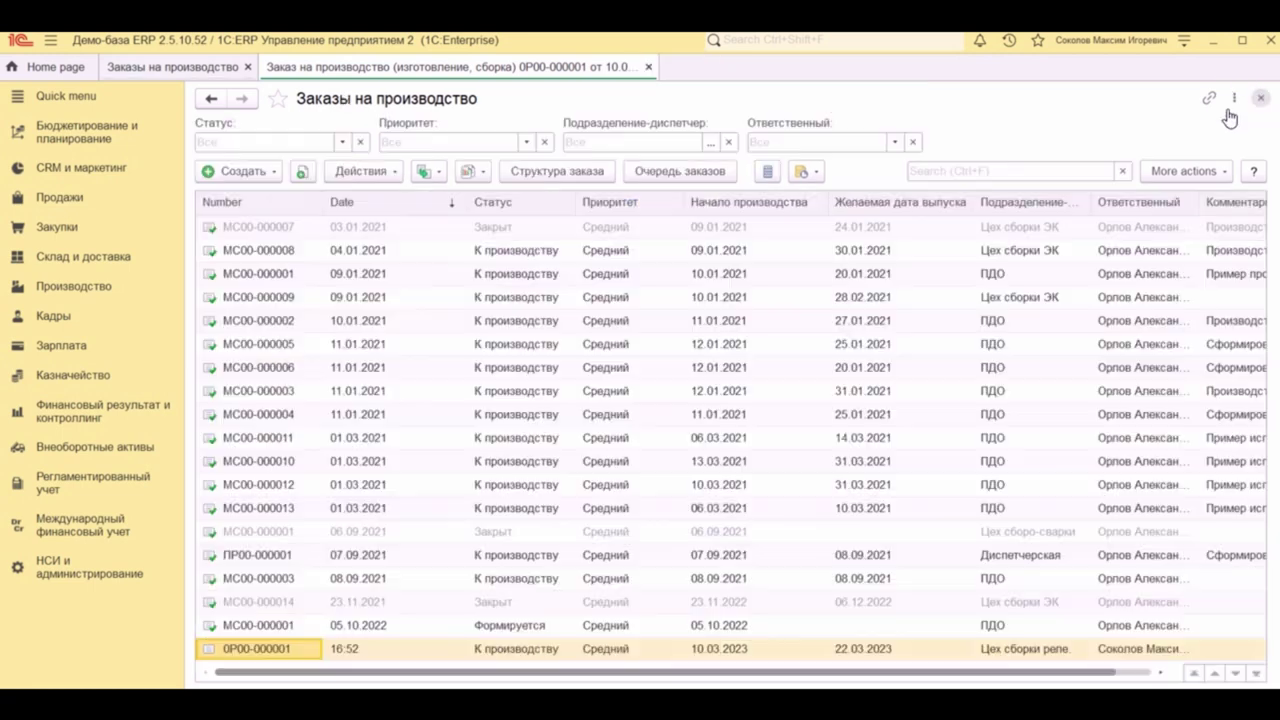
# Step: Open the order's structure with transfers hidden and expand the ПФ-2 Узел якоря assembly
pyautogui.click(548, 172)
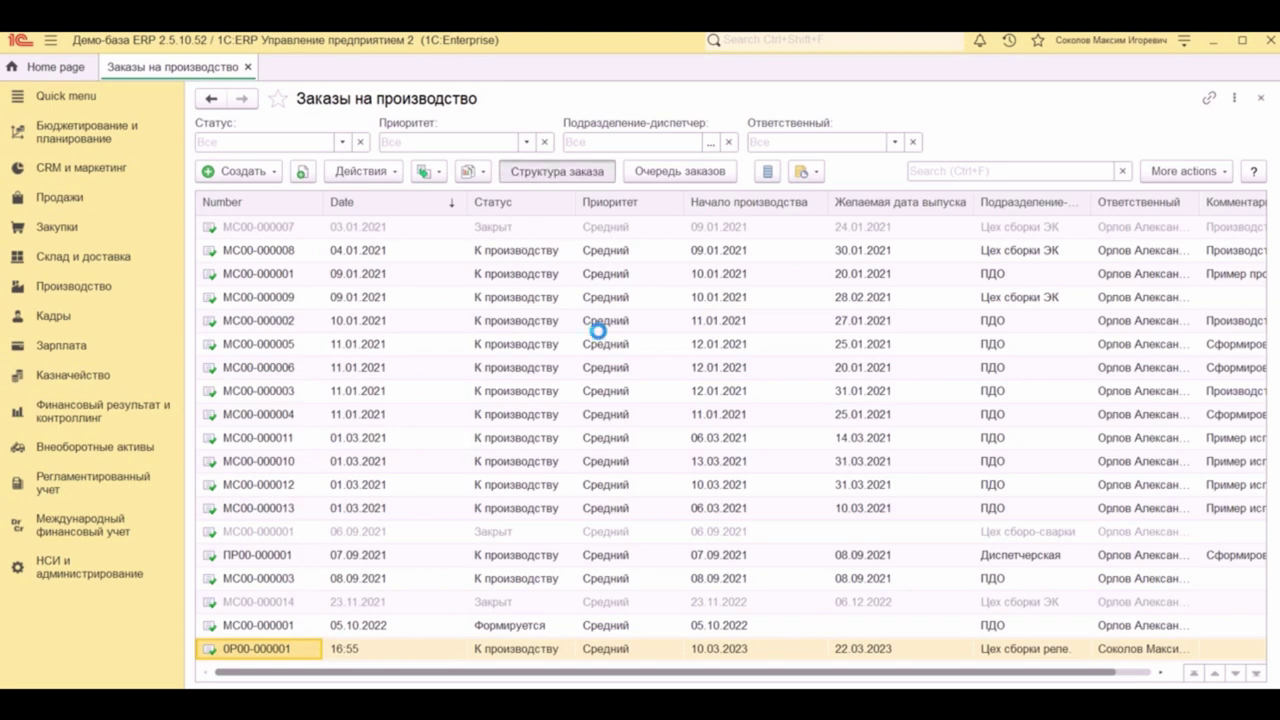
pyautogui.click(775, 157)
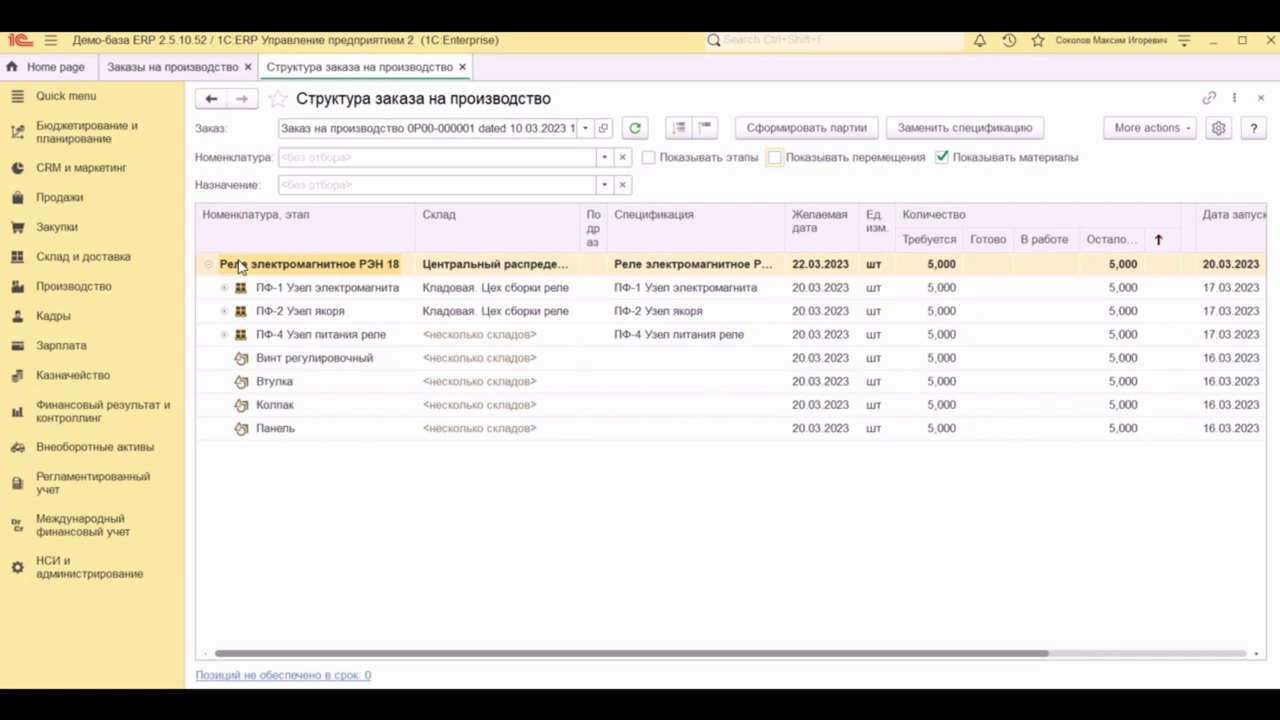
pyautogui.click(224, 311)
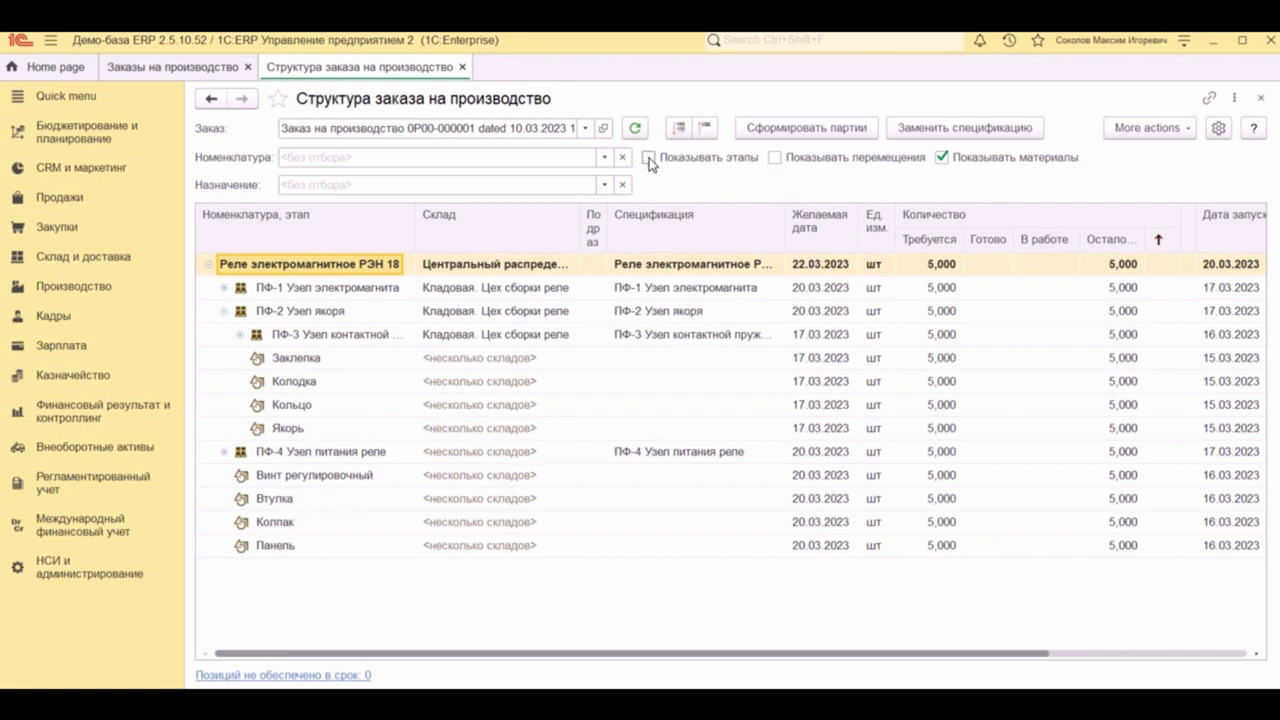
# Step: Show transfers in the order structure and inspect the warehouses of Панель and the nested components of ПФ-4 Узел питания реле
pyautogui.click(777, 160)
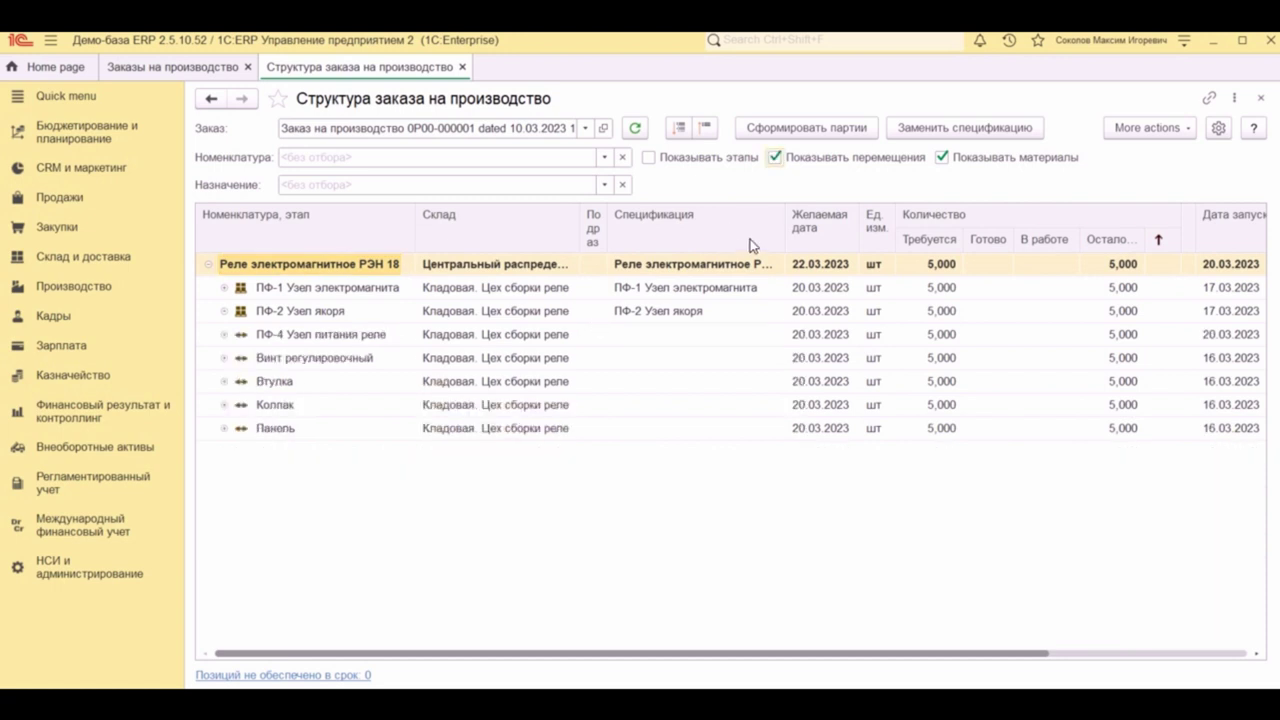
pyautogui.click(224, 429)
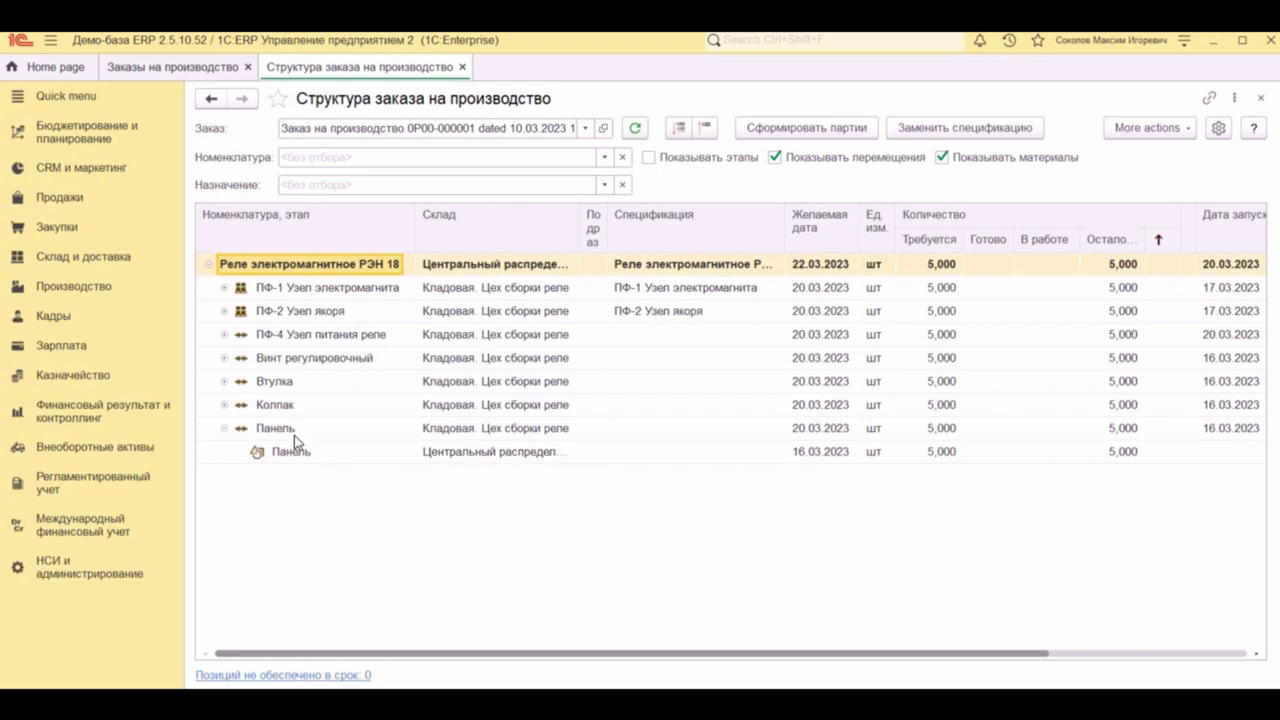
pyautogui.click(488, 455)
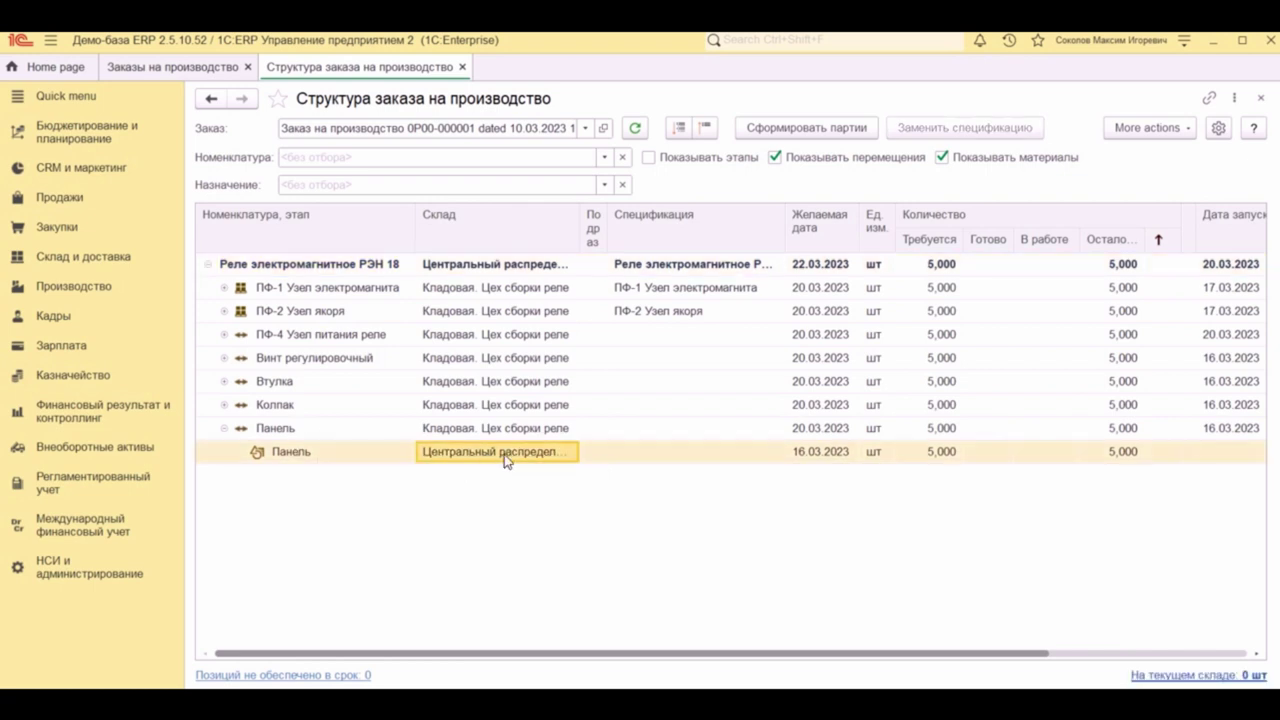
pyautogui.click(224, 428)
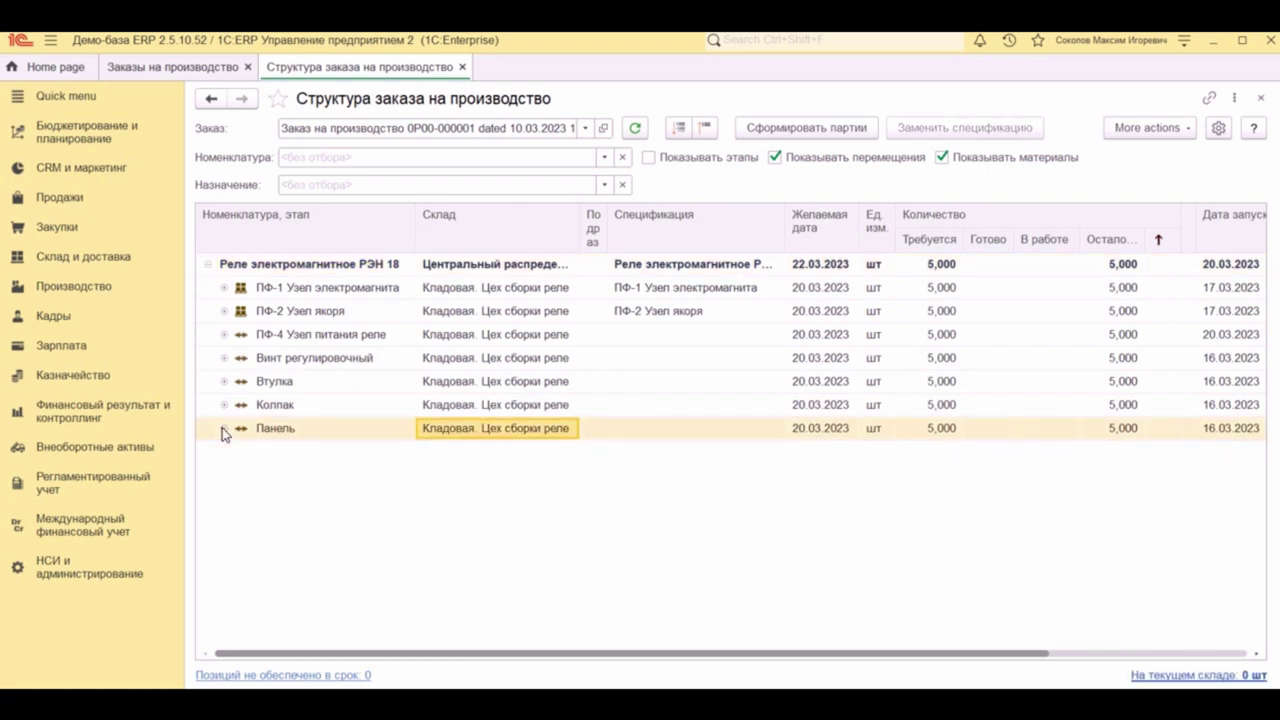
pyautogui.click(225, 336)
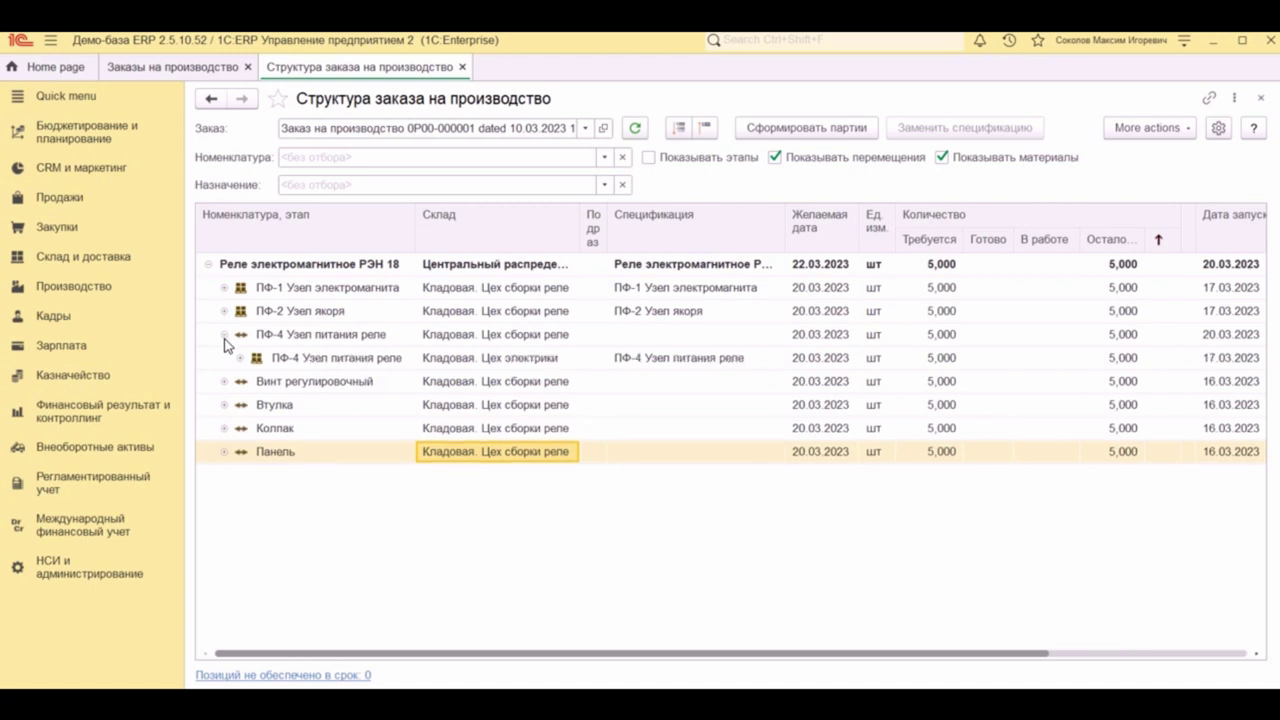
pyautogui.click(240, 358)
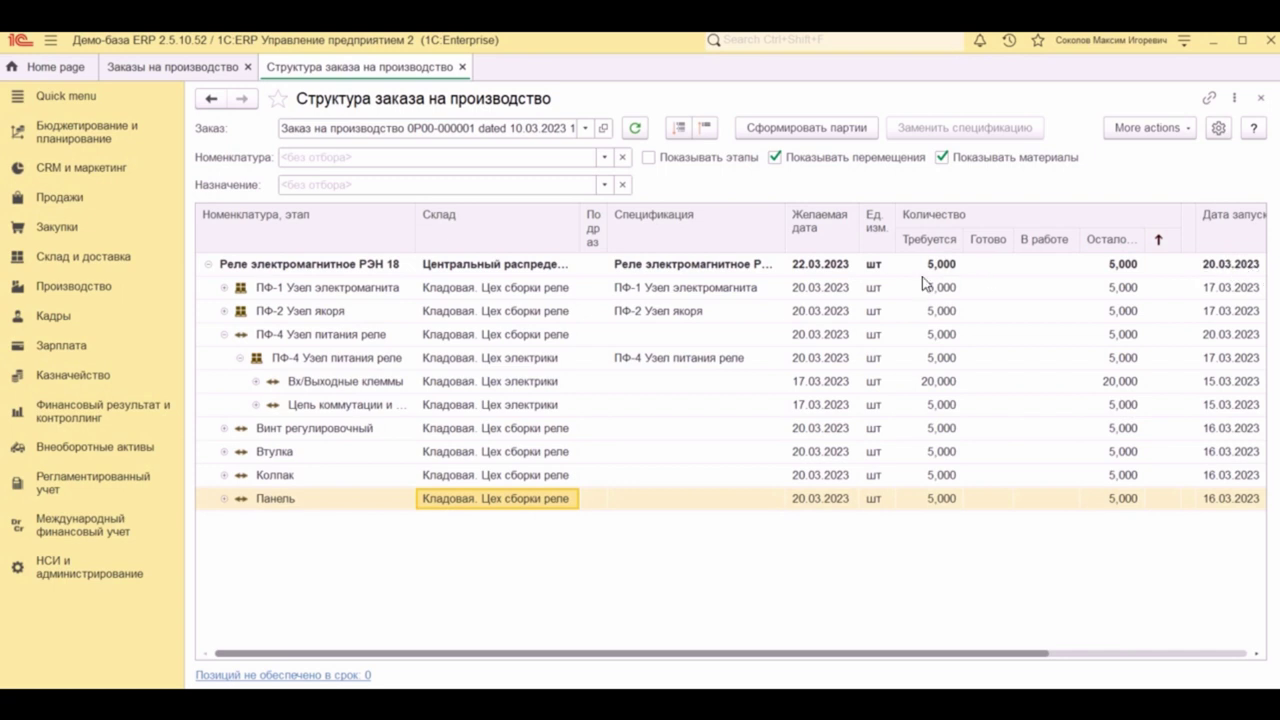
# Step: Expand ПФ-1 Узел электромагнита and compare its launch date with the desired dates of Катушка and Остов, then collapse it
pyautogui.click(222, 288)
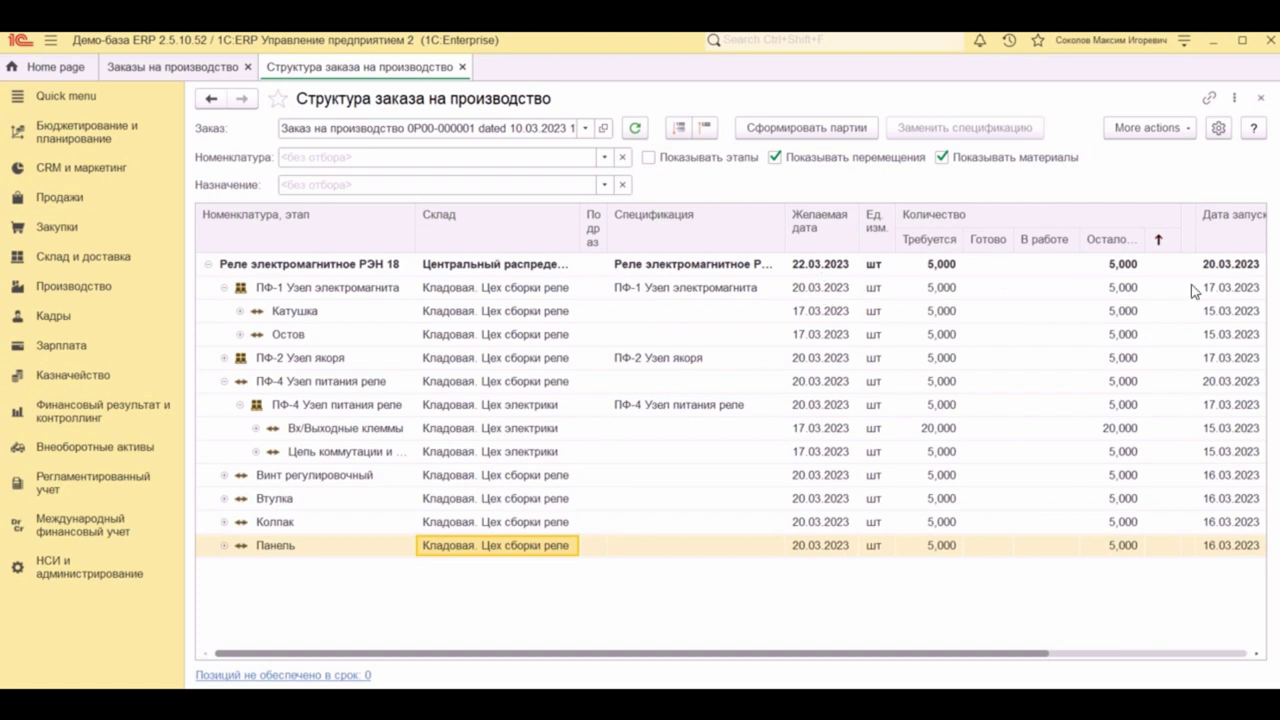
pyautogui.click(1228, 288)
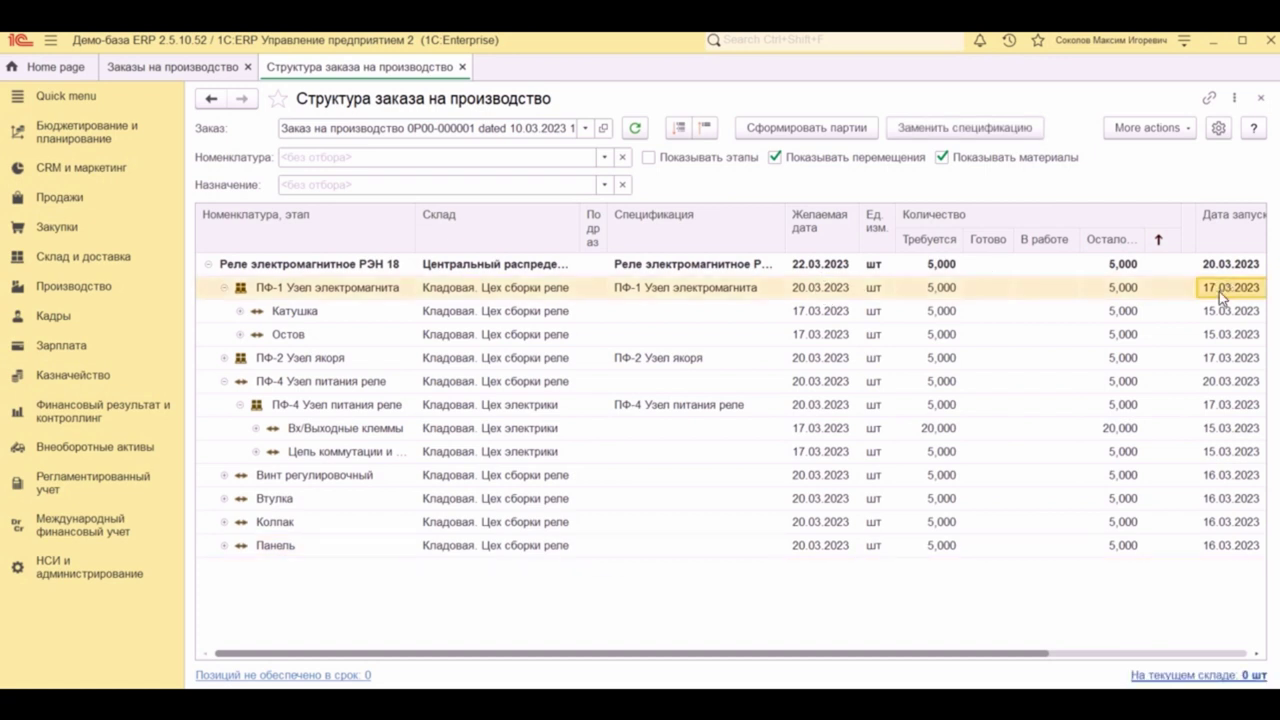
pyautogui.click(836, 314)
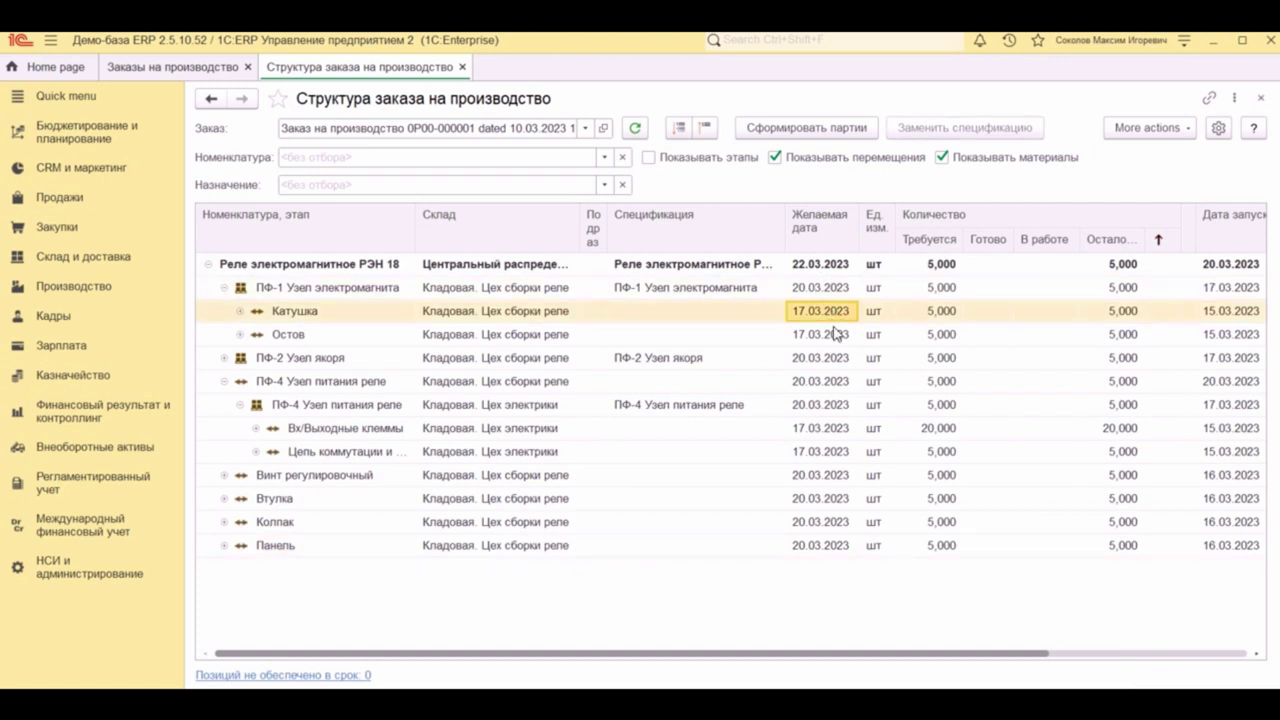
pyautogui.click(836, 334)
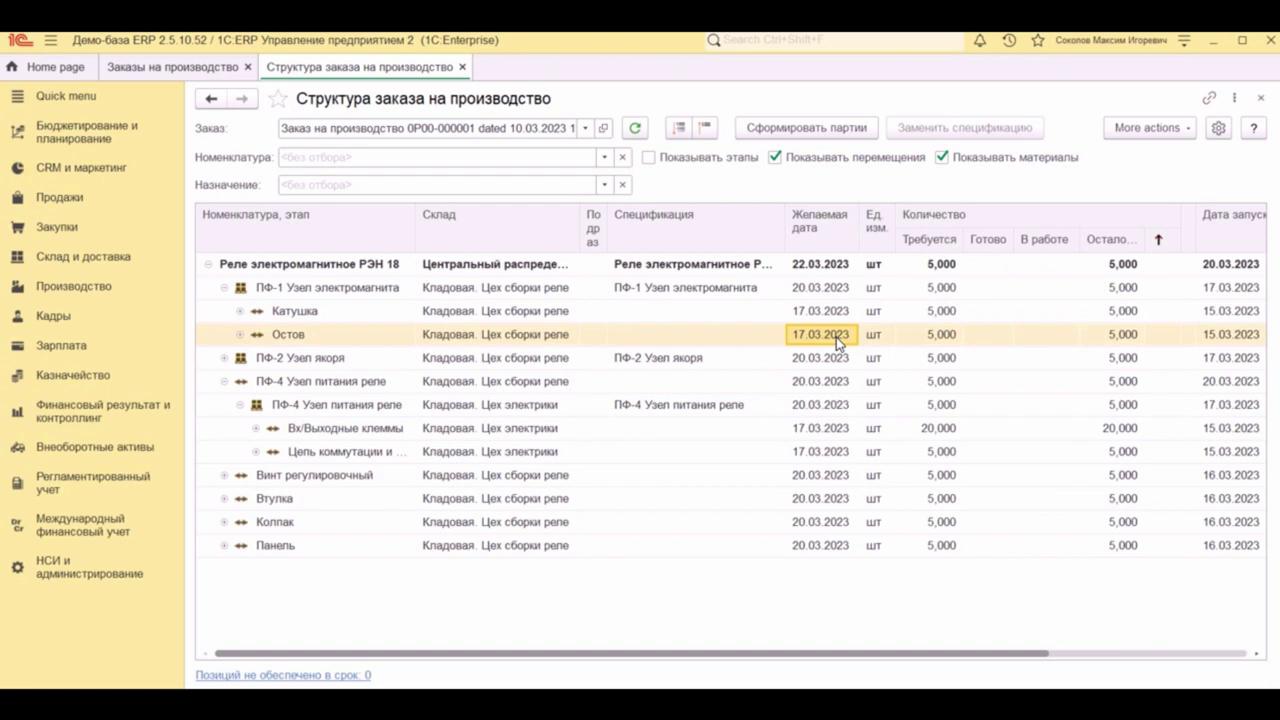
pyautogui.click(224, 287)
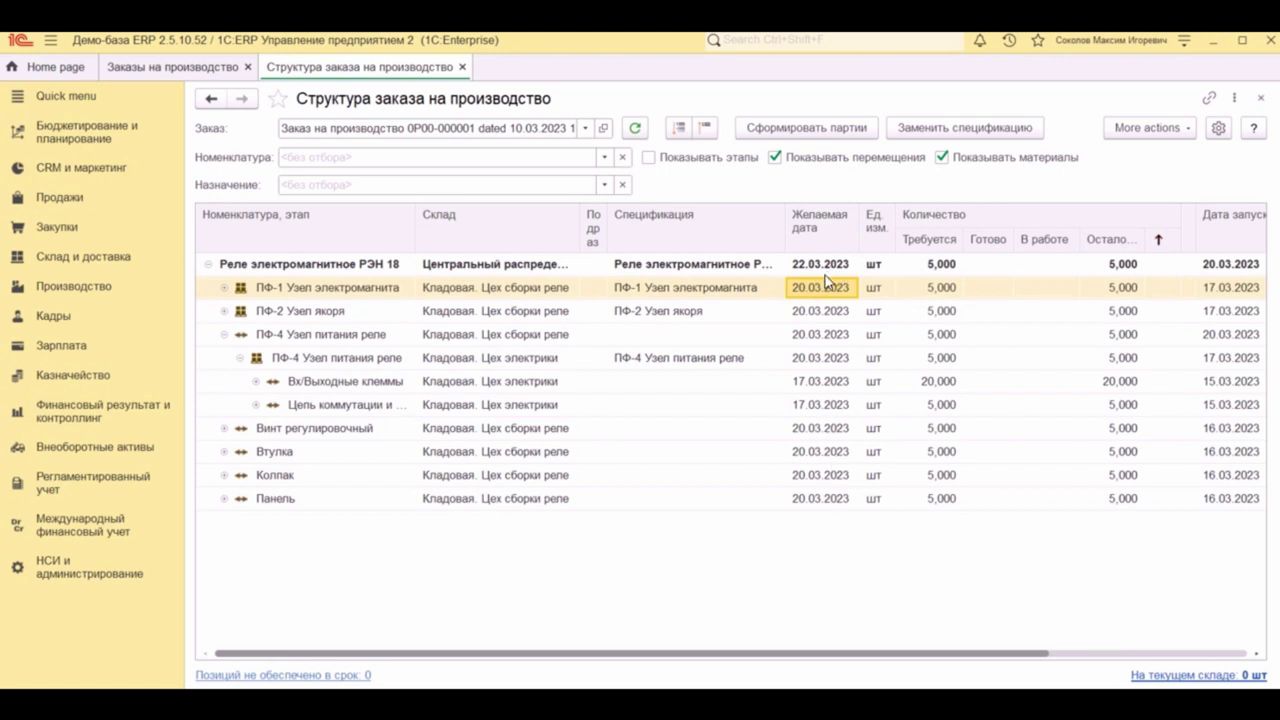
# Step: Expand the entire order structure and examine the desired dates of the Контактная пружина and Контактная пластина materials
pyautogui.click(225, 311)
pyautogui.click(676, 128)
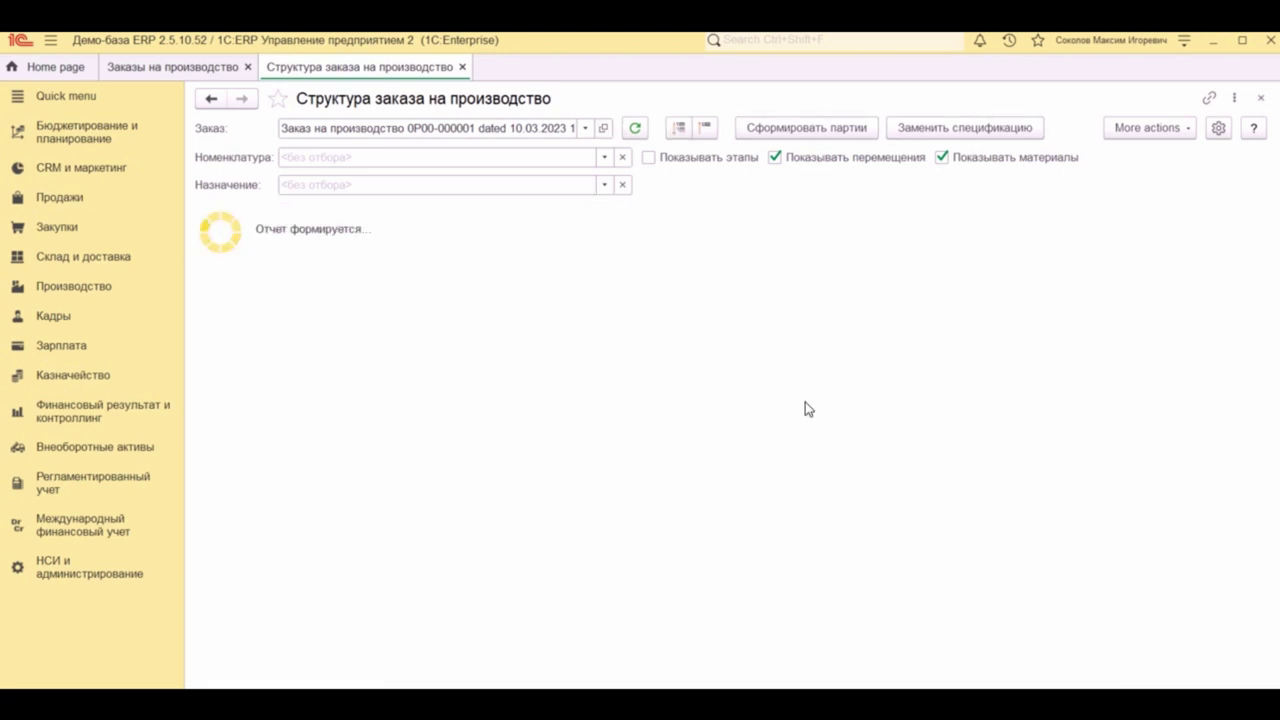
pyautogui.scroll(-5, 806, 330)
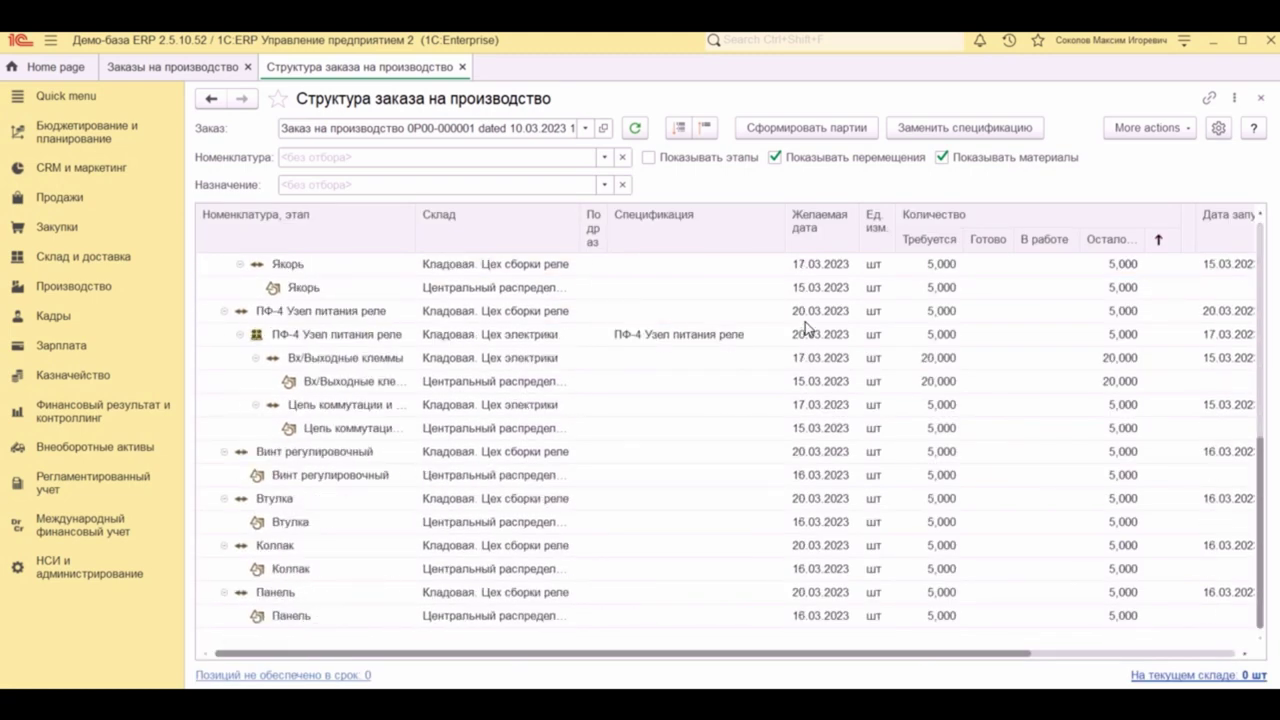
pyautogui.scroll(5, 806, 330)
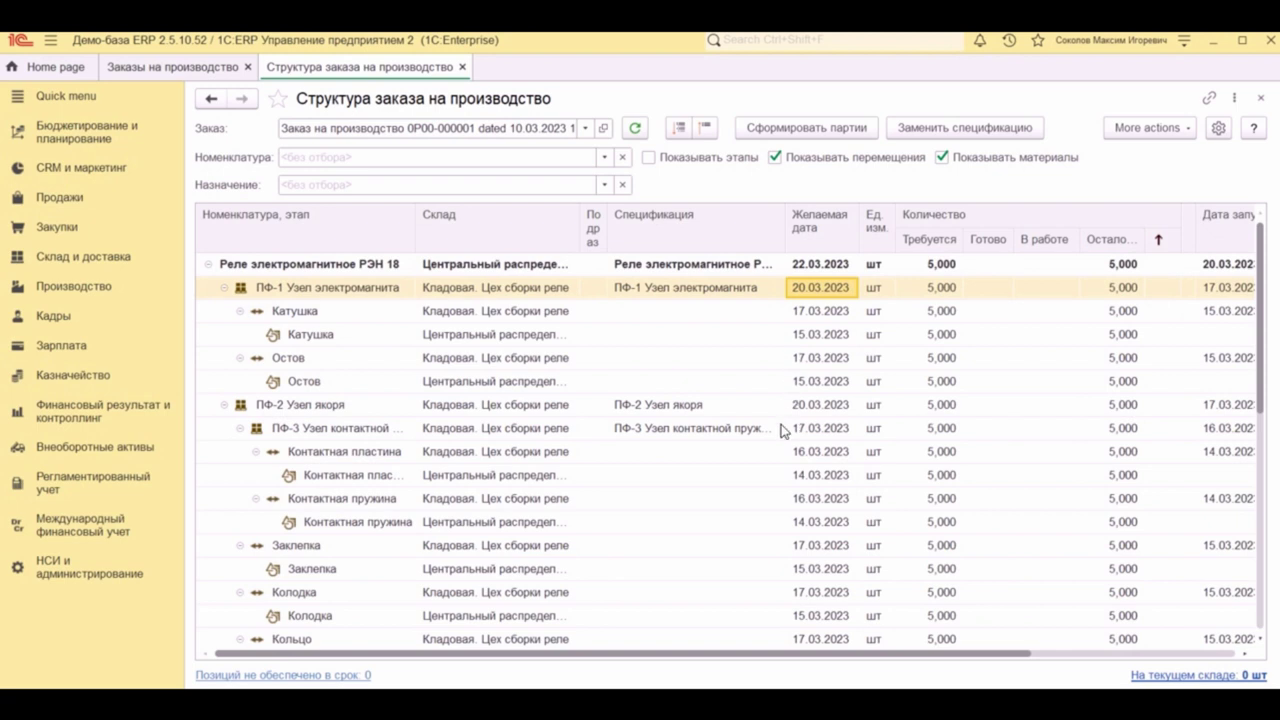
pyautogui.click(814, 529)
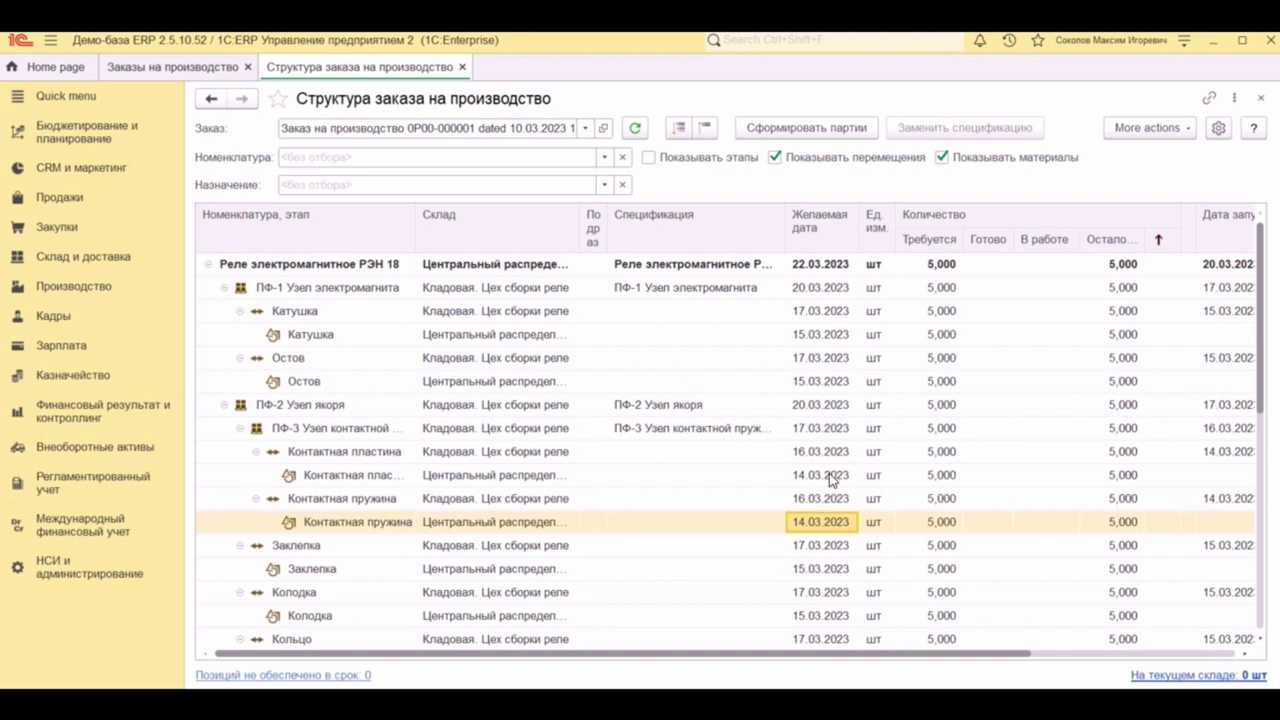
pyautogui.click(829, 473)
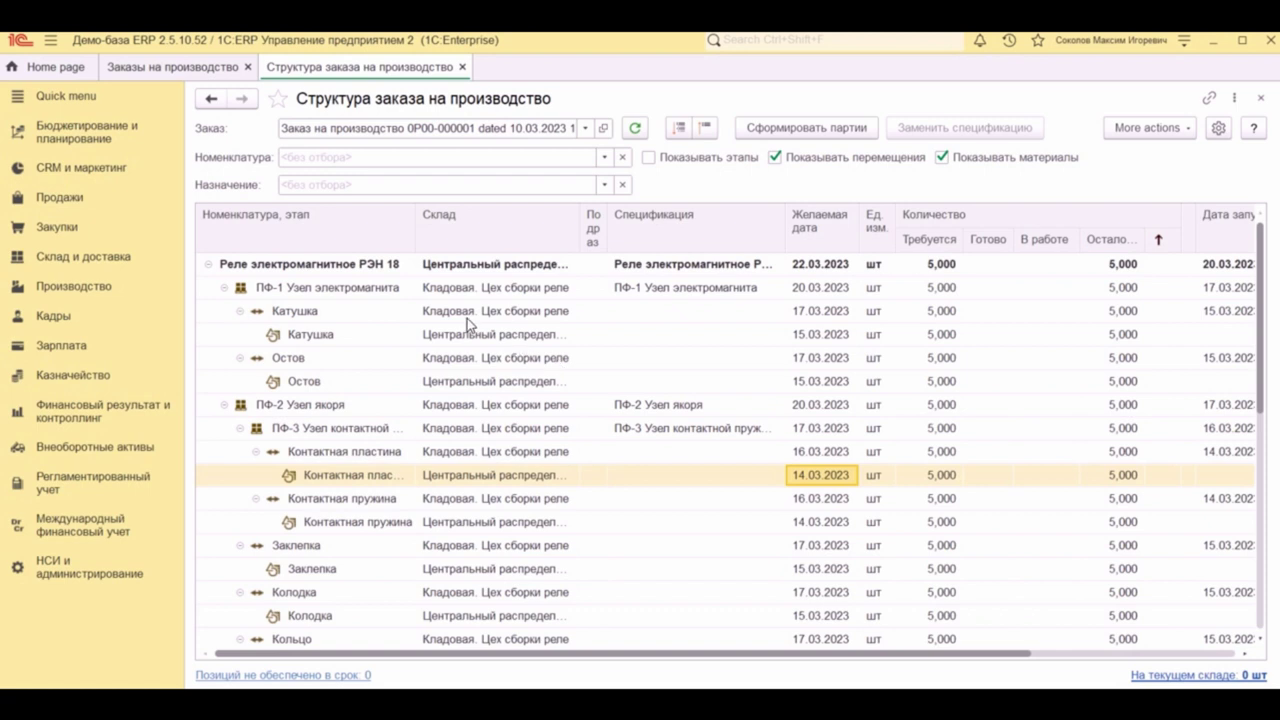
# Step: Open the Мониторинг заказа report for the order, show all manufactured items and fully expand its Gantt chart
pyautogui.click(228, 70)
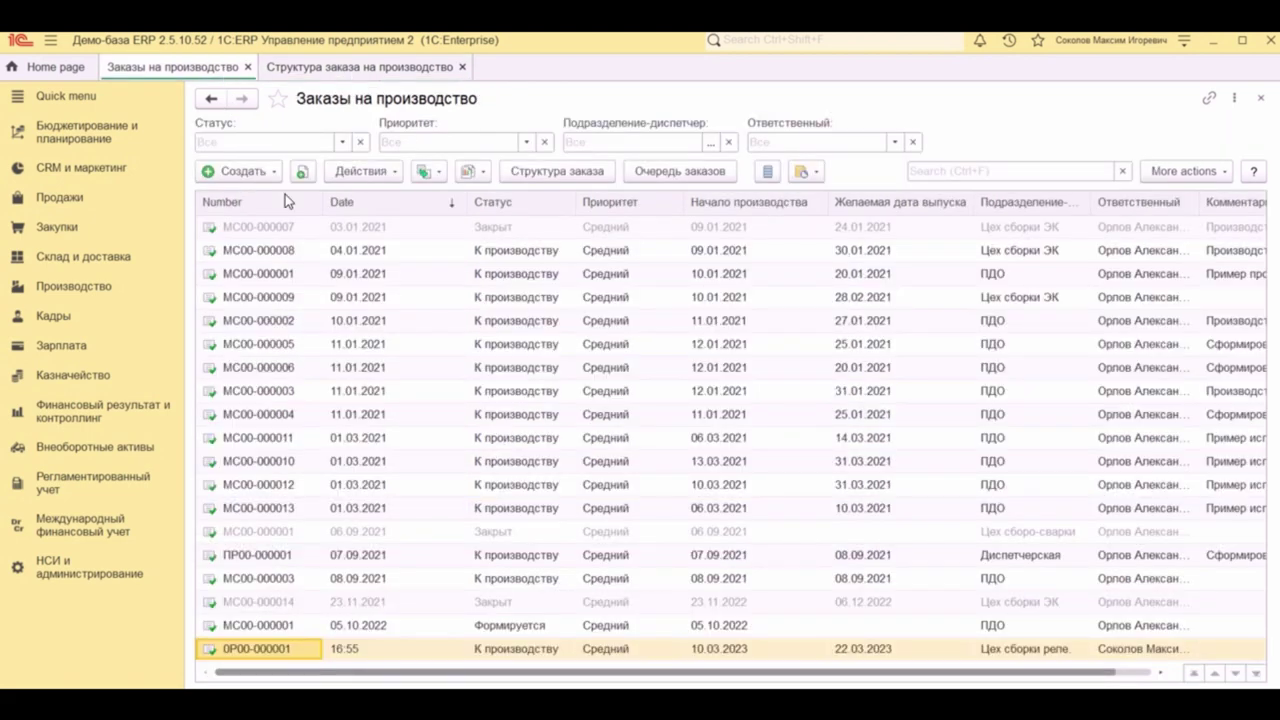
pyautogui.click(477, 169)
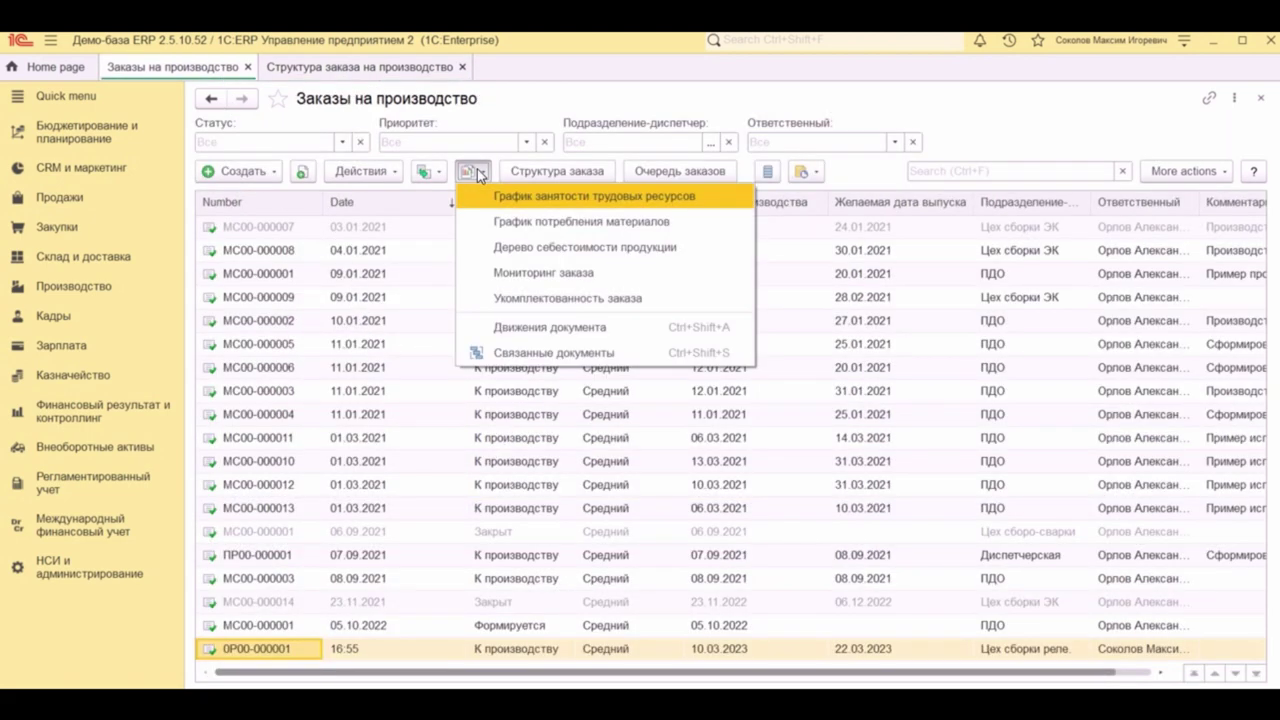
pyautogui.click(503, 276)
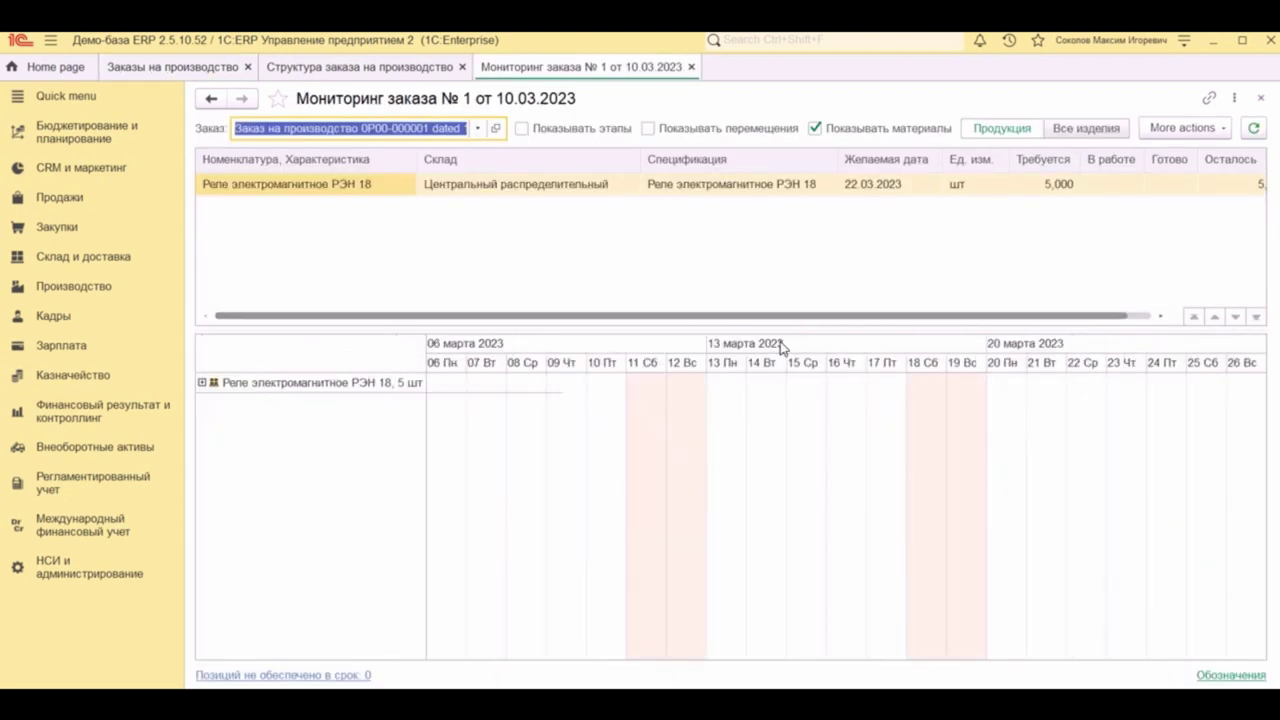
pyautogui.click(1097, 130)
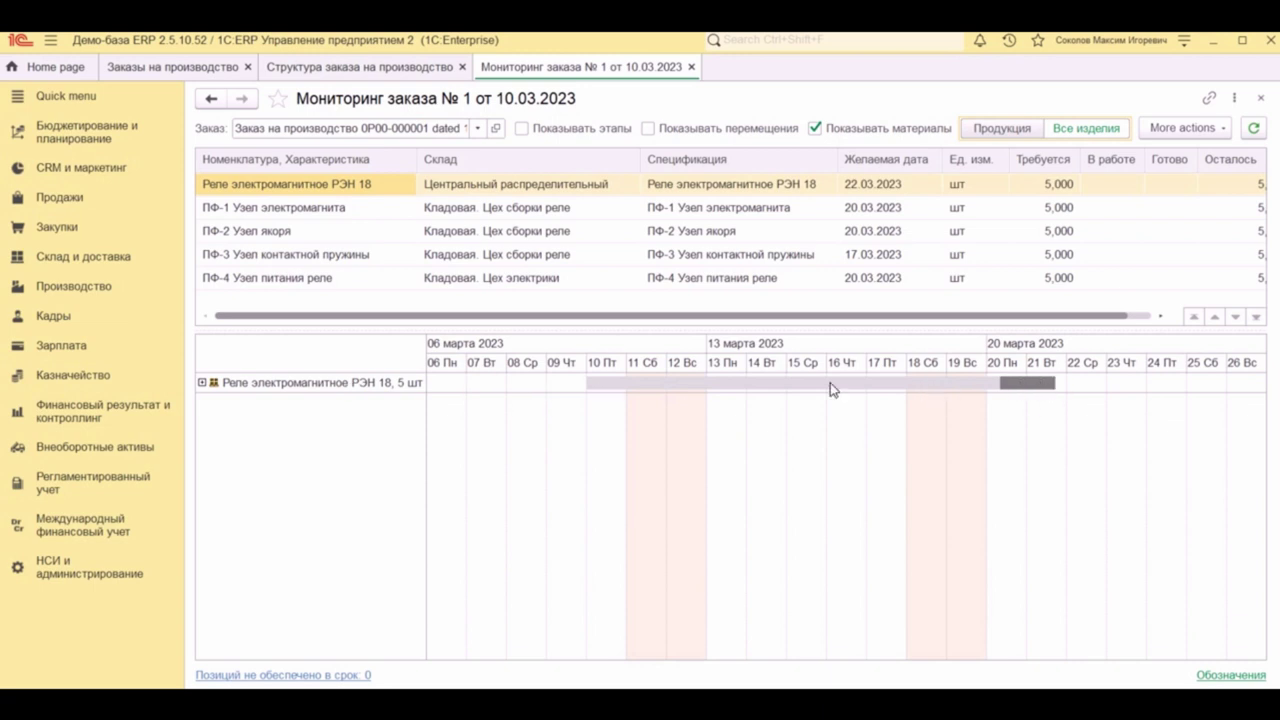
pyautogui.click(604, 386)
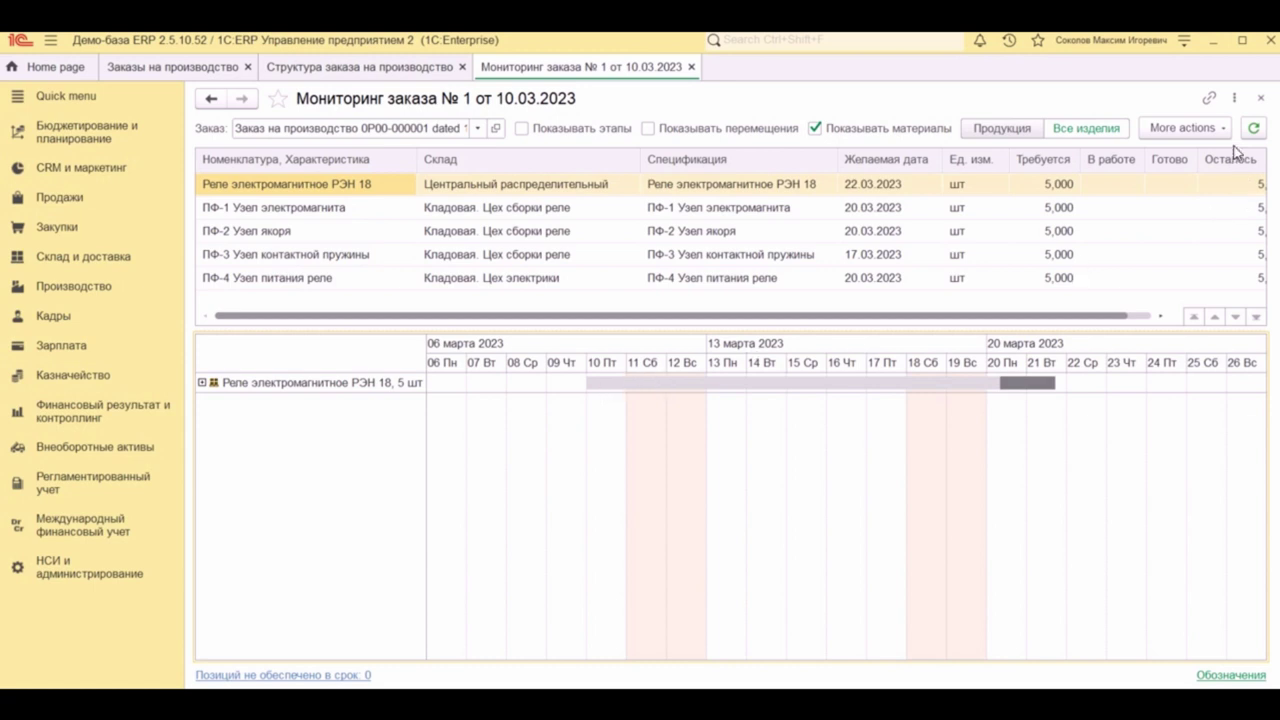
pyautogui.click(1190, 128)
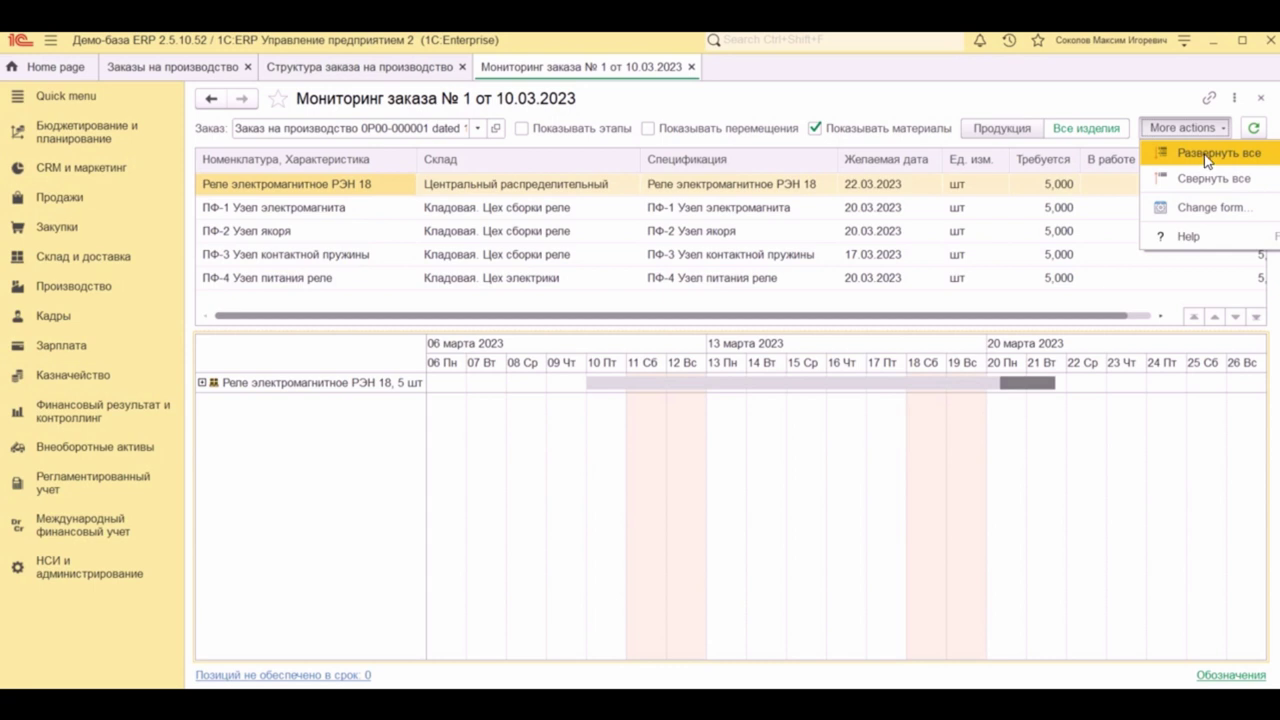
pyautogui.click(1207, 156)
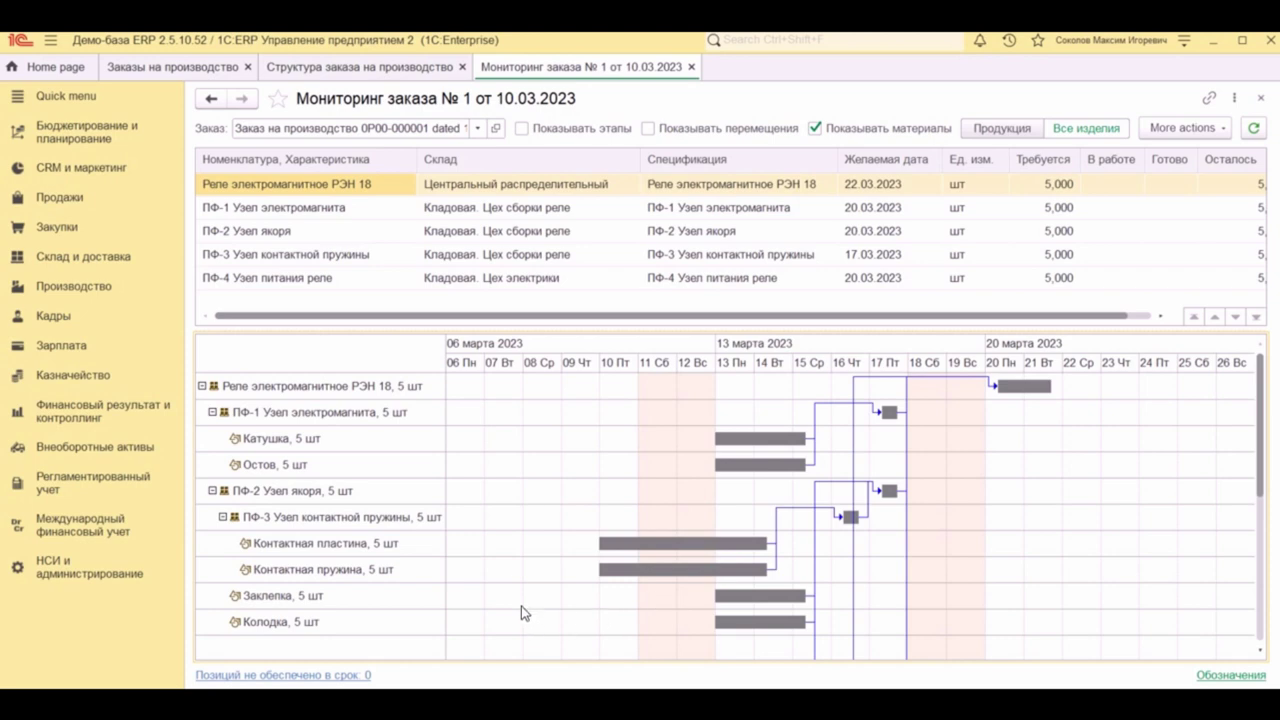
# Step: Return to the production orders list and open the Укомплектованность заказа report for the same order
pyautogui.click(229, 68)
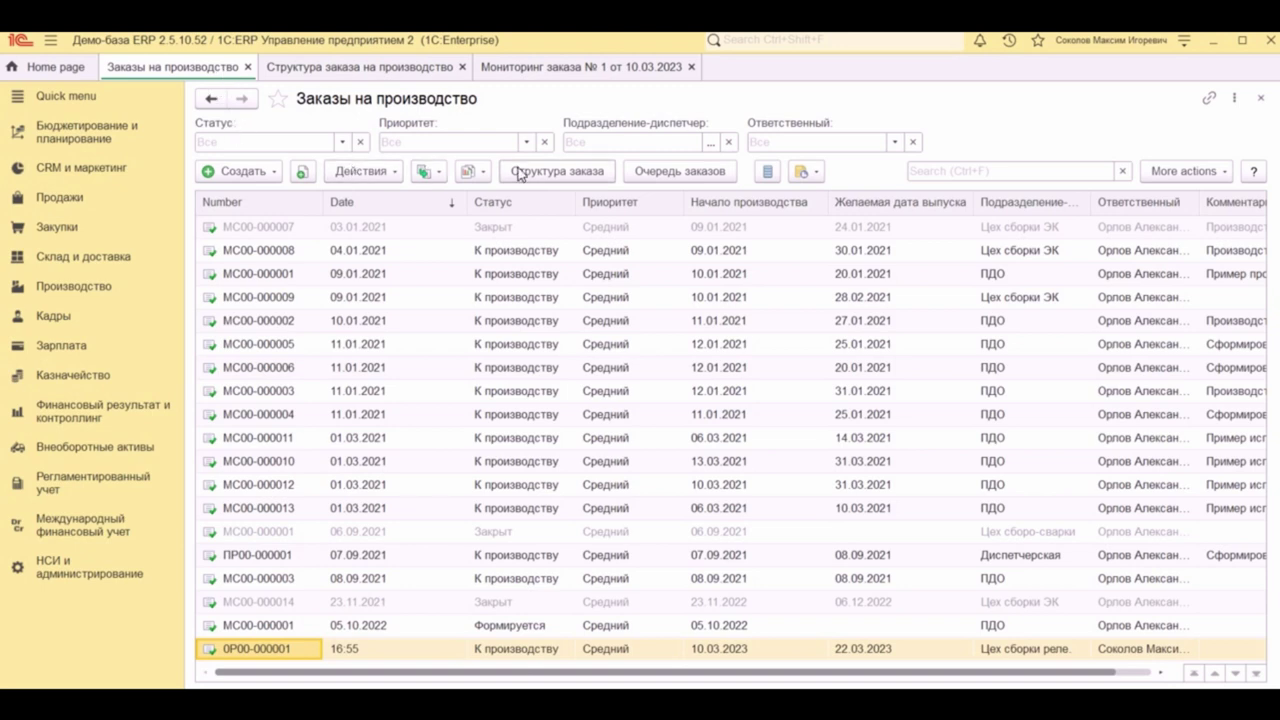
pyautogui.click(478, 172)
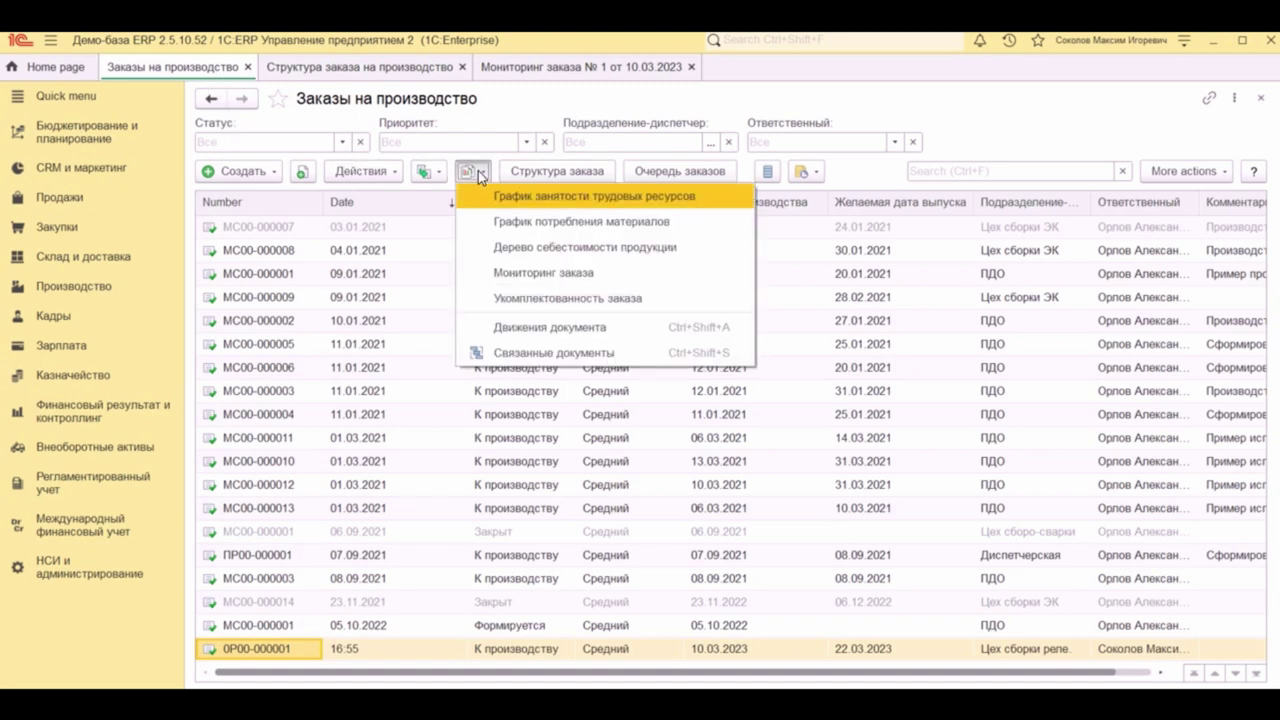
pyautogui.click(527, 301)
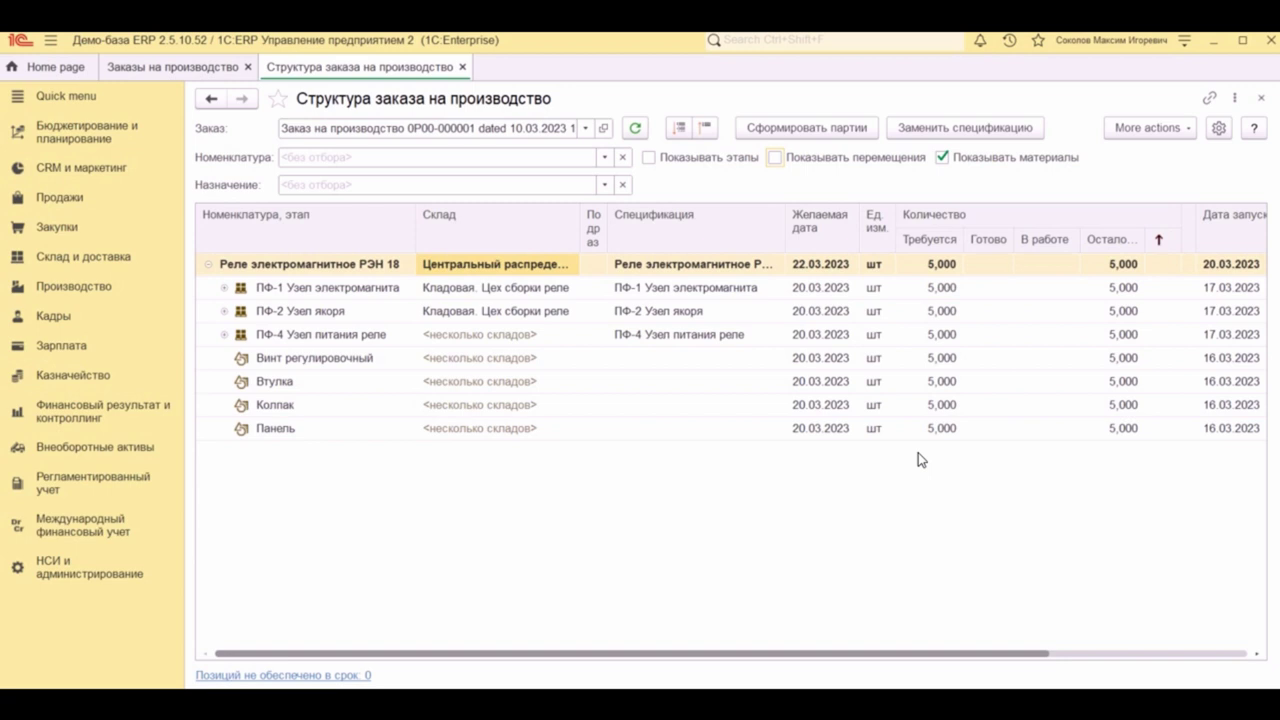
# Step: Start Формирование заказов по потребностям for the Центральный распределительный warehouse and proceed to Обеспечение заказов к отгрузке
pyautogui.click(121, 265)
pyautogui.click(328, 279)
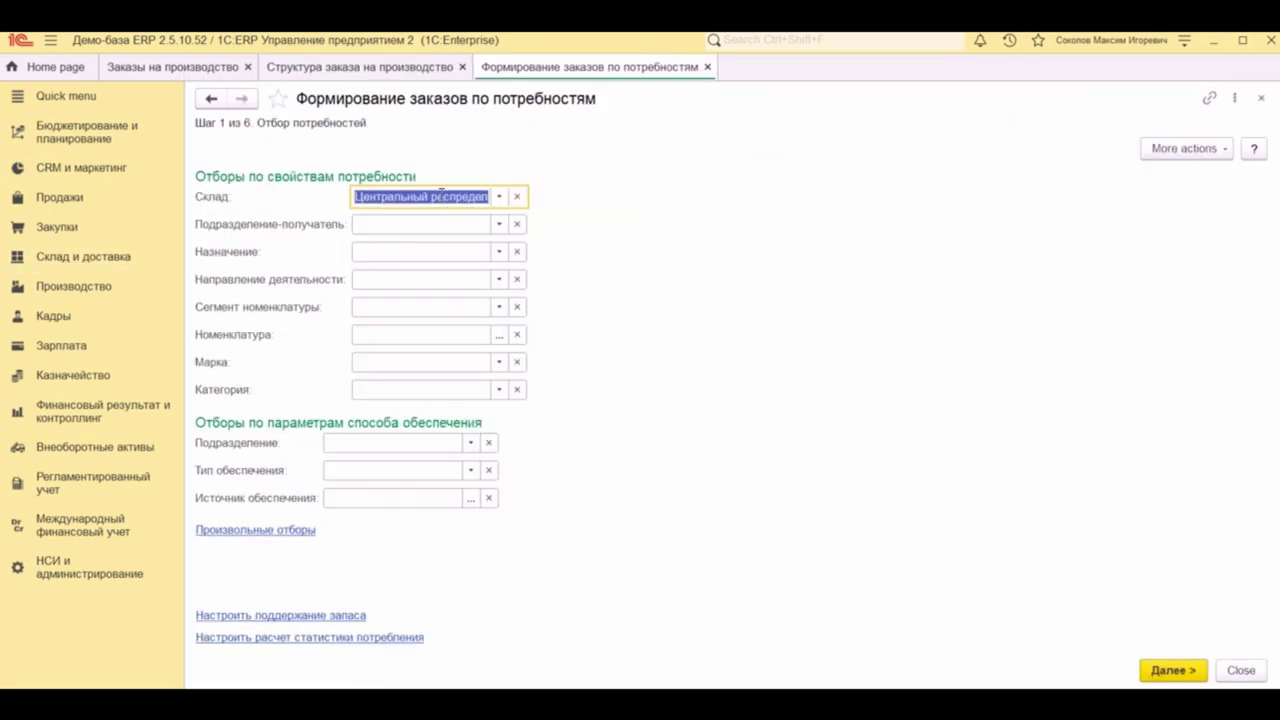
pyautogui.click(438, 196)
pyautogui.click(1172, 672)
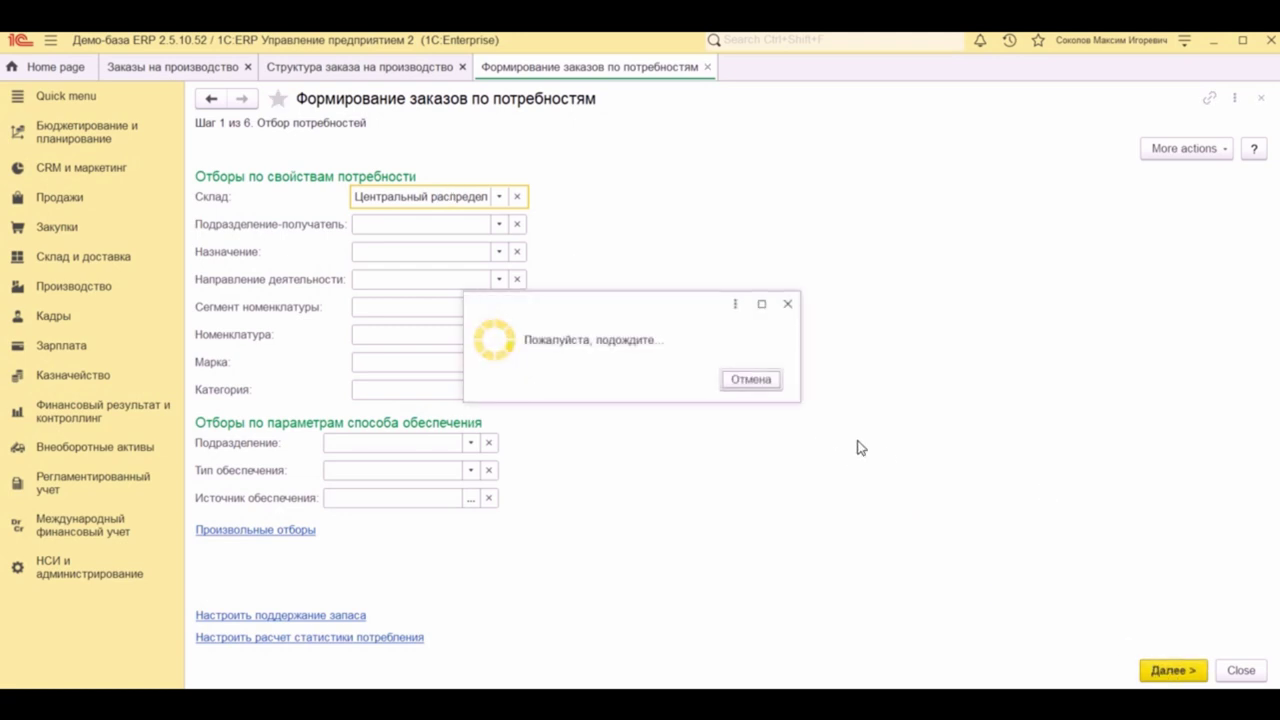
pyautogui.click(1172, 672)
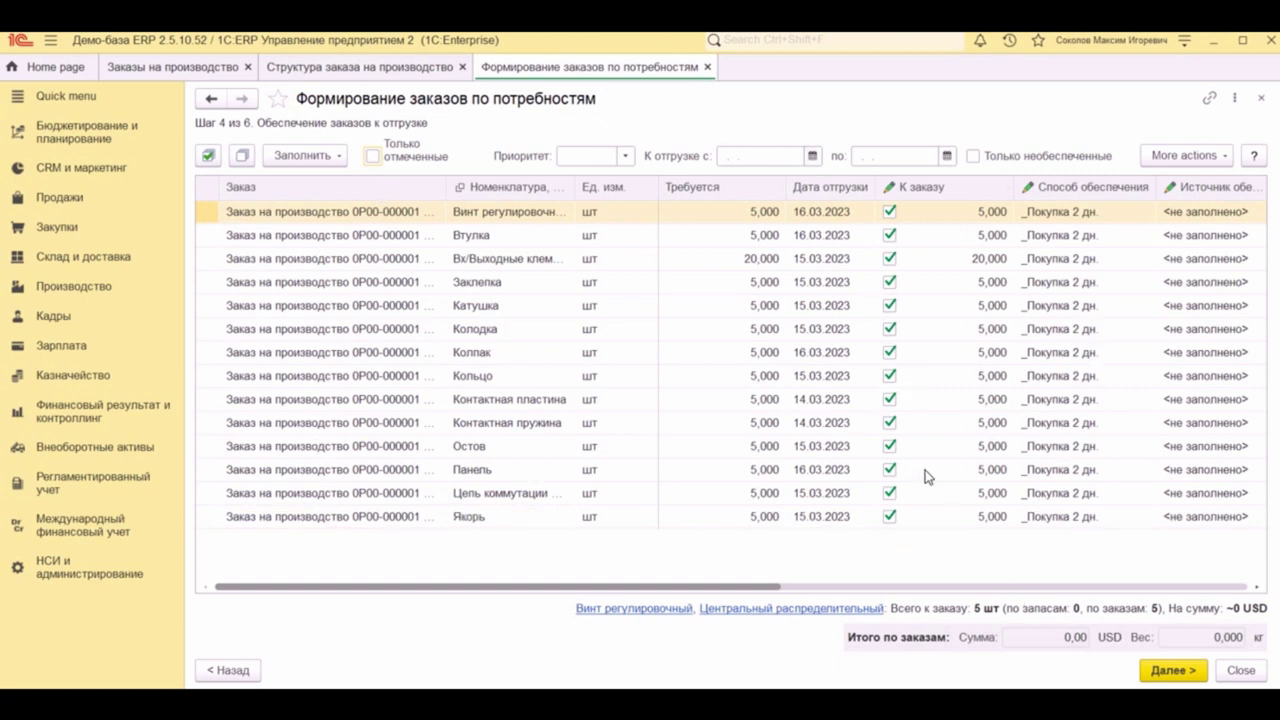
# Step: Check the order preview, return to Обеспечение заказов к отгрузке and fill in Белый ветер as the supplier for all lines
pyautogui.click(1164, 676)
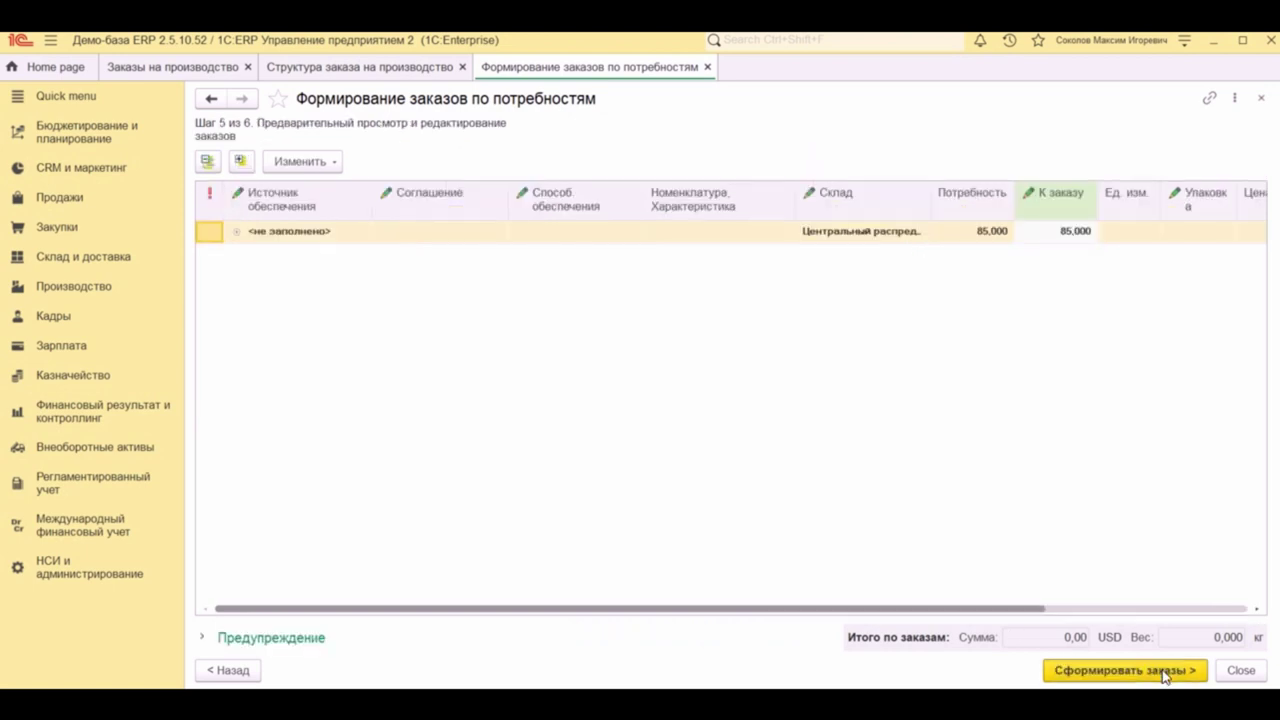
pyautogui.click(248, 668)
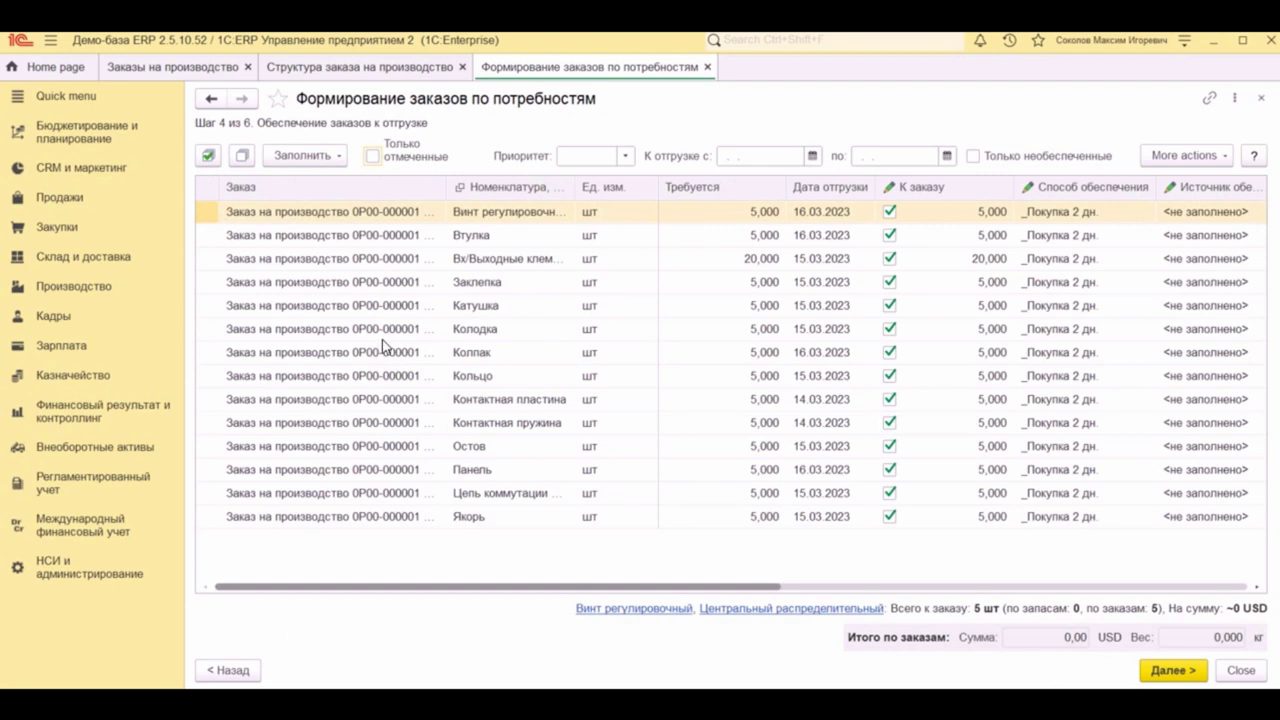
pyautogui.click(343, 258)
pyautogui.hotkey('ctrl', 'a')
pyautogui.click(312, 156)
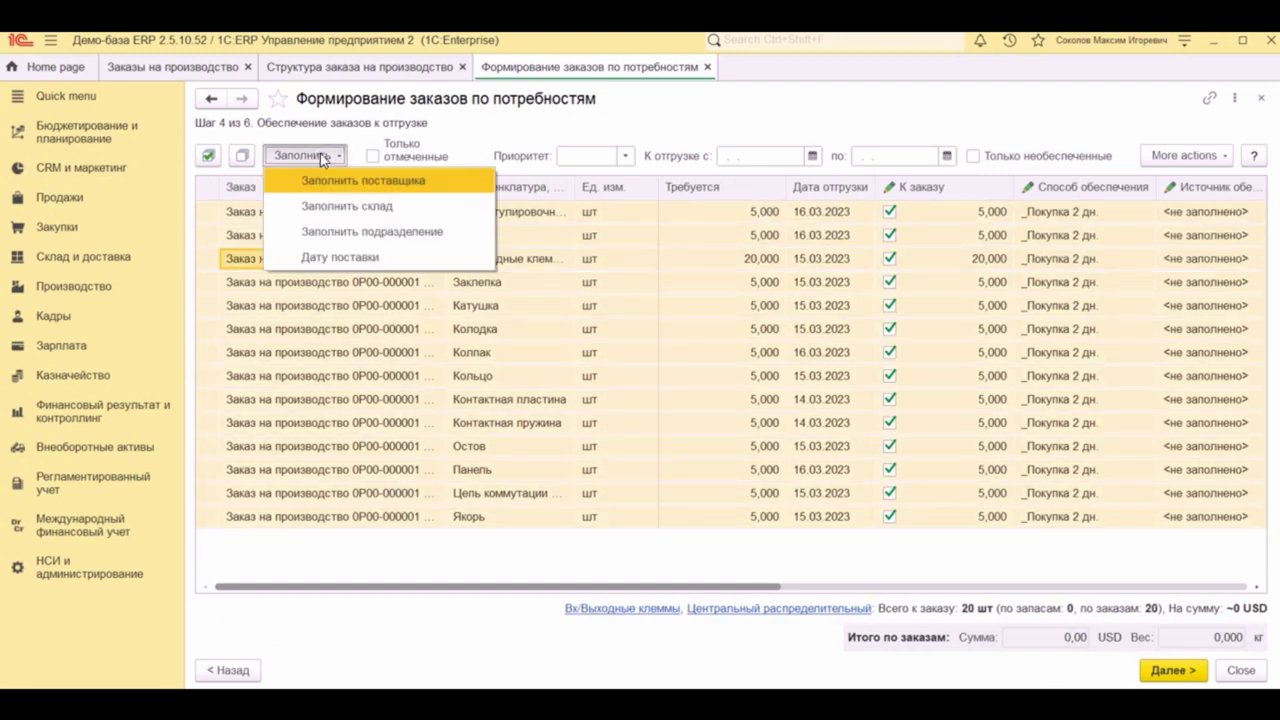
pyautogui.click(338, 182)
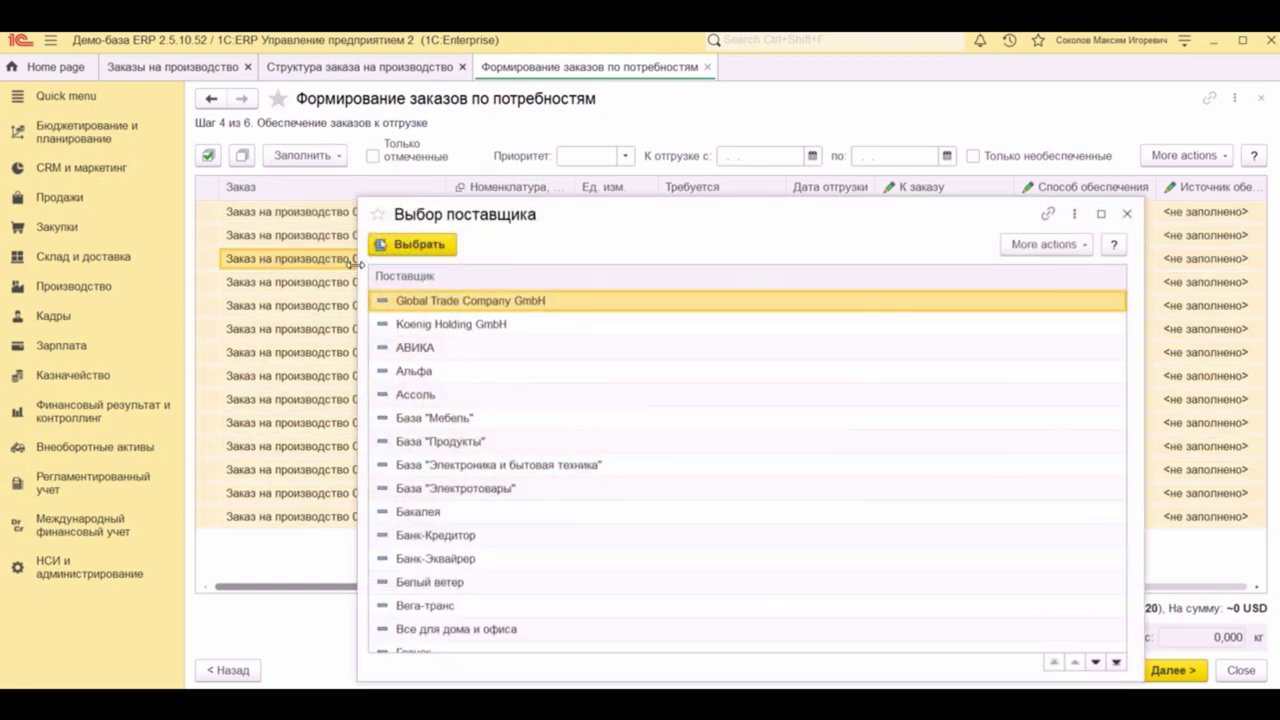
pyautogui.click(449, 588)
pyautogui.doubleClick(449, 588)
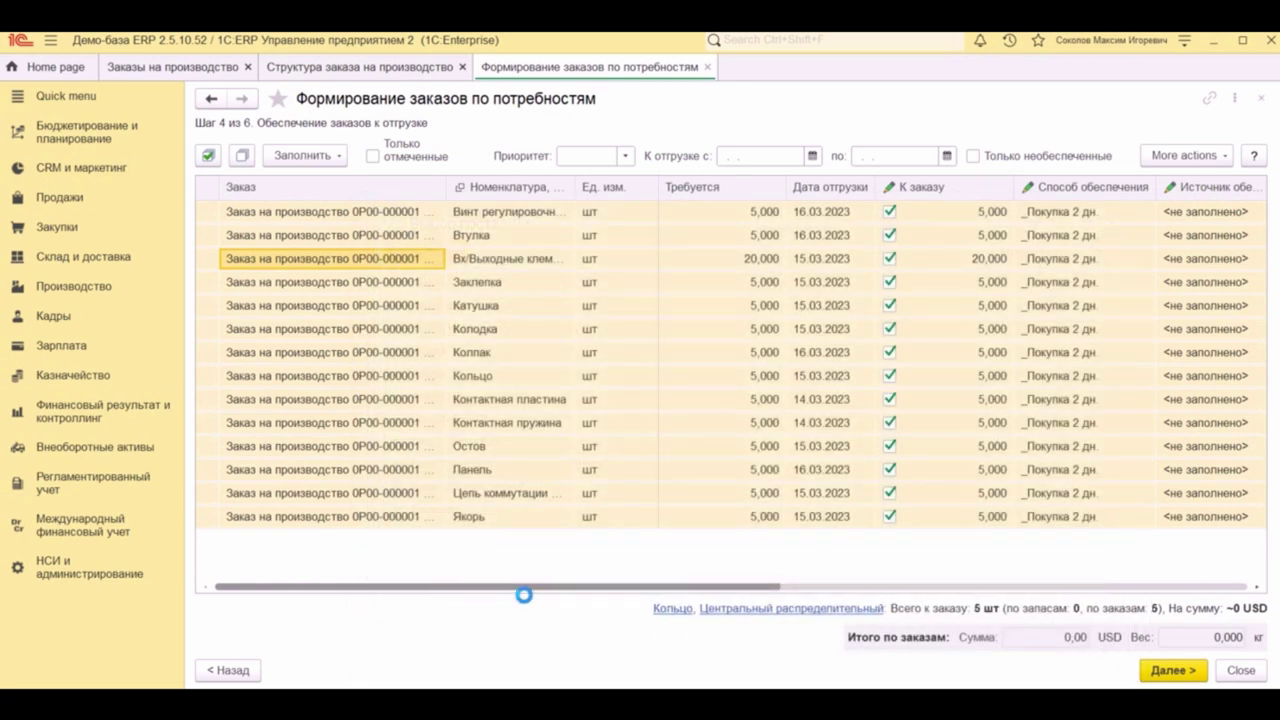
# Step: Generate the supplier order for Белый ветер from the selected needs and open the resulting Заказ поставщику
pyautogui.click(1172, 670)
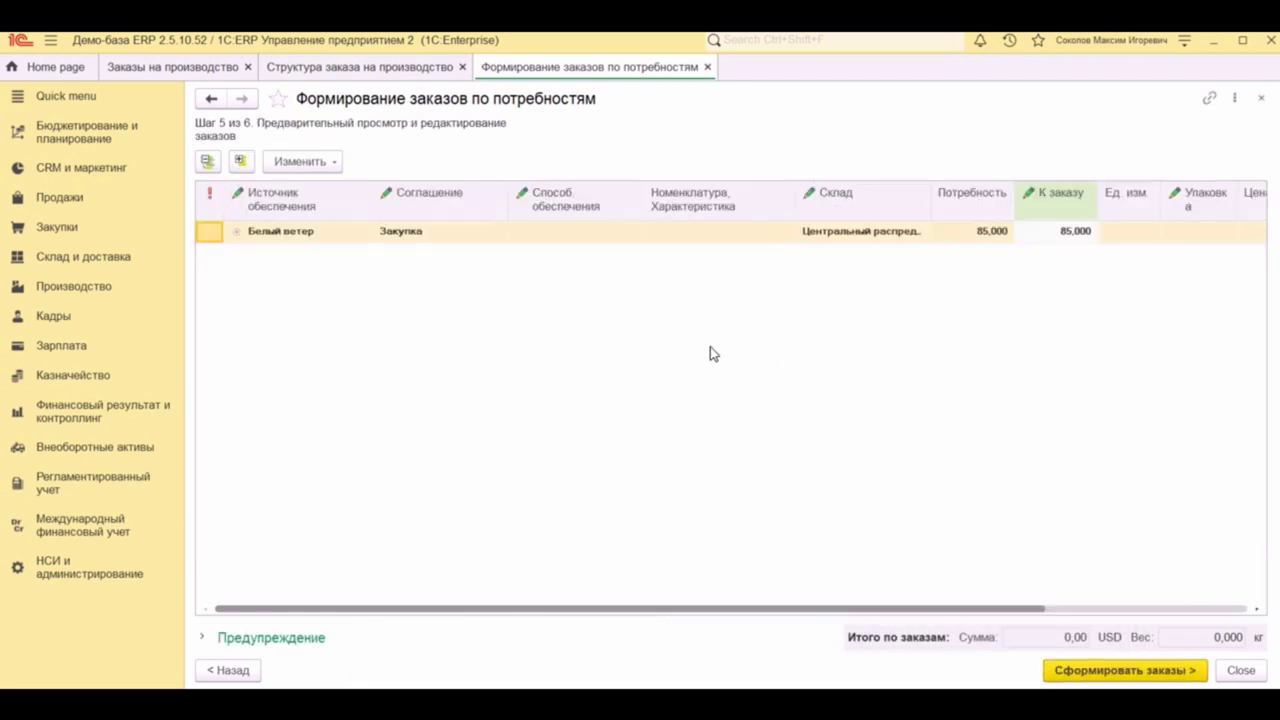
pyautogui.click(1140, 676)
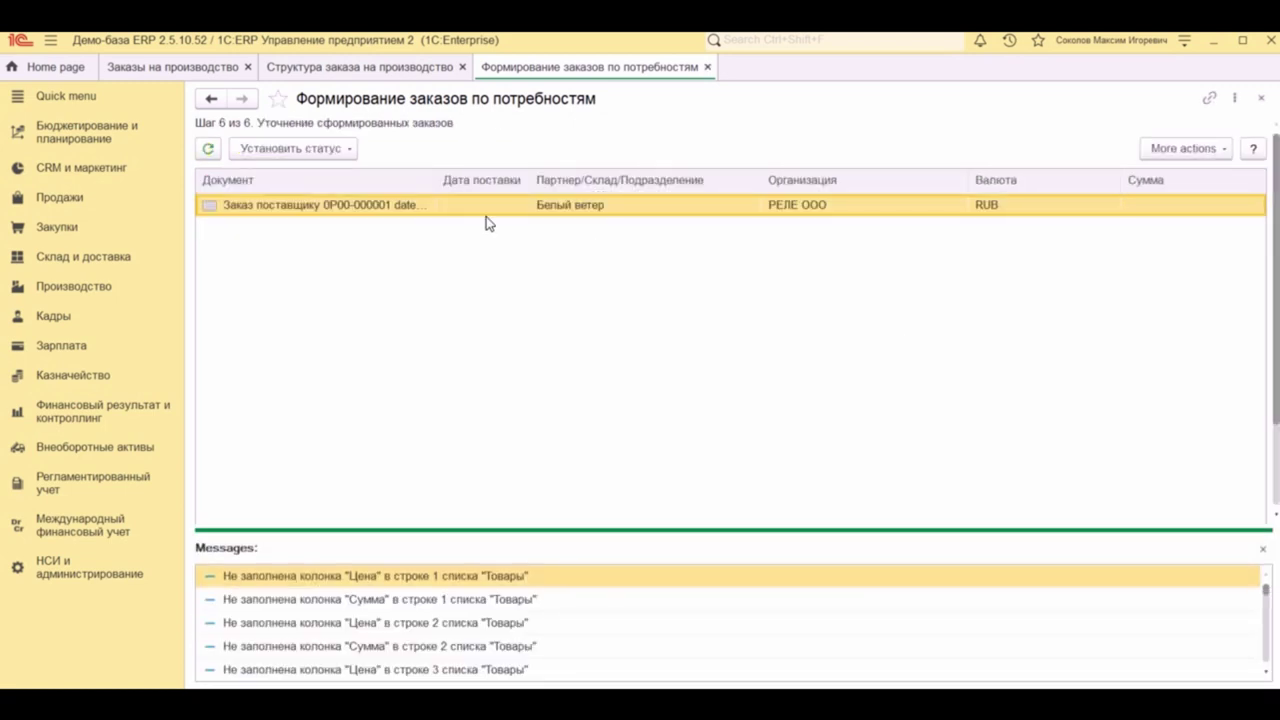
pyautogui.doubleClick(452, 209)
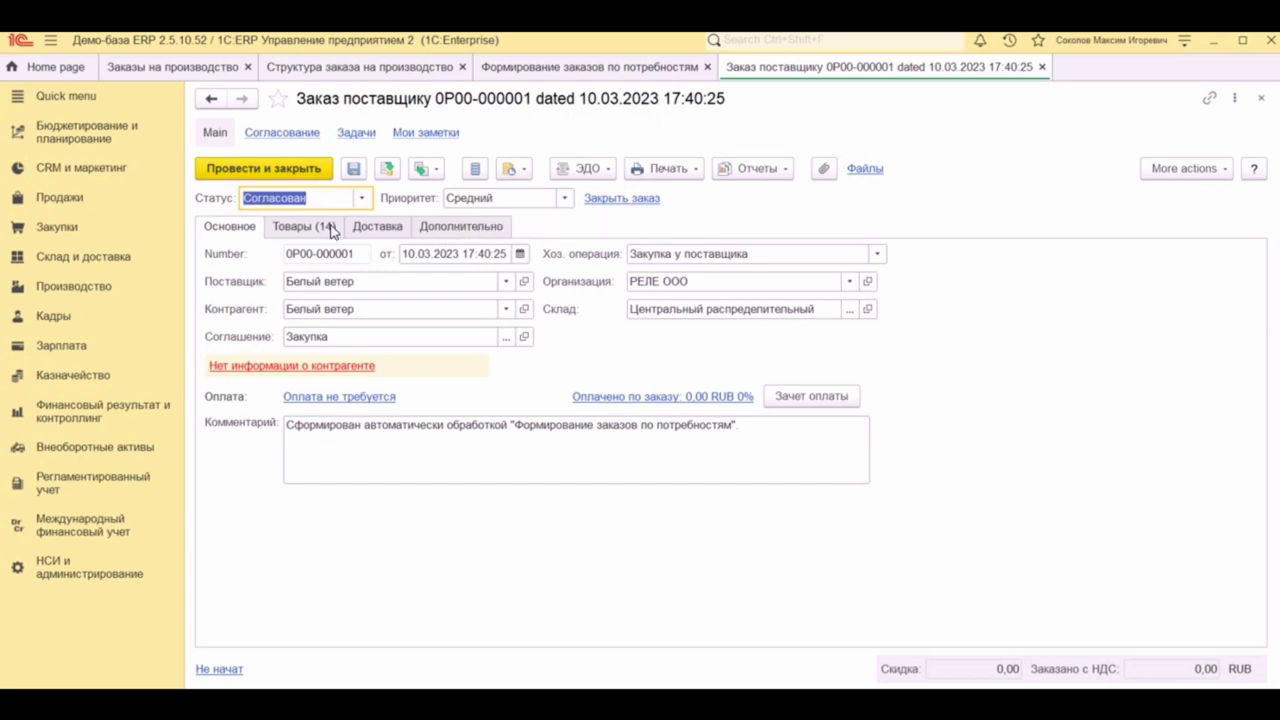
# Step: Fill the prices of all goods in the supplier order by purchase terms and set the order status to Подтвержден
pyautogui.click(329, 227)
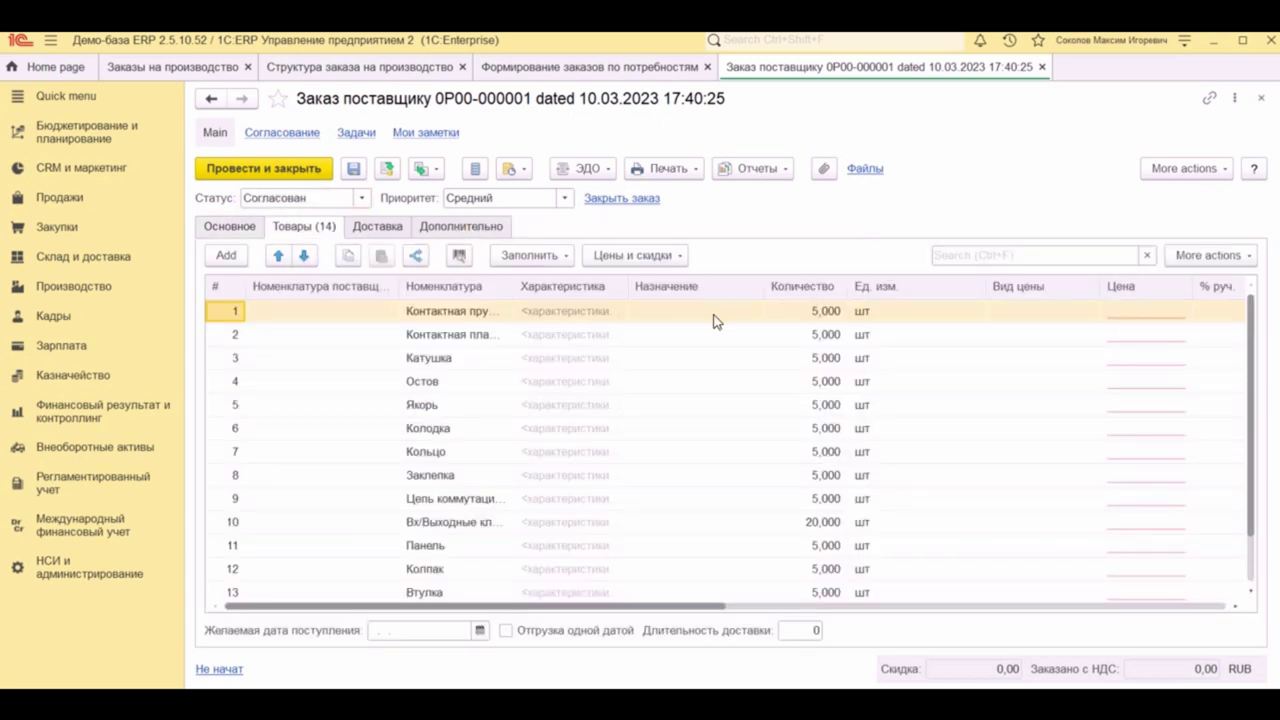
pyautogui.hotkey('ctrl', 'a')
pyautogui.click(633, 255)
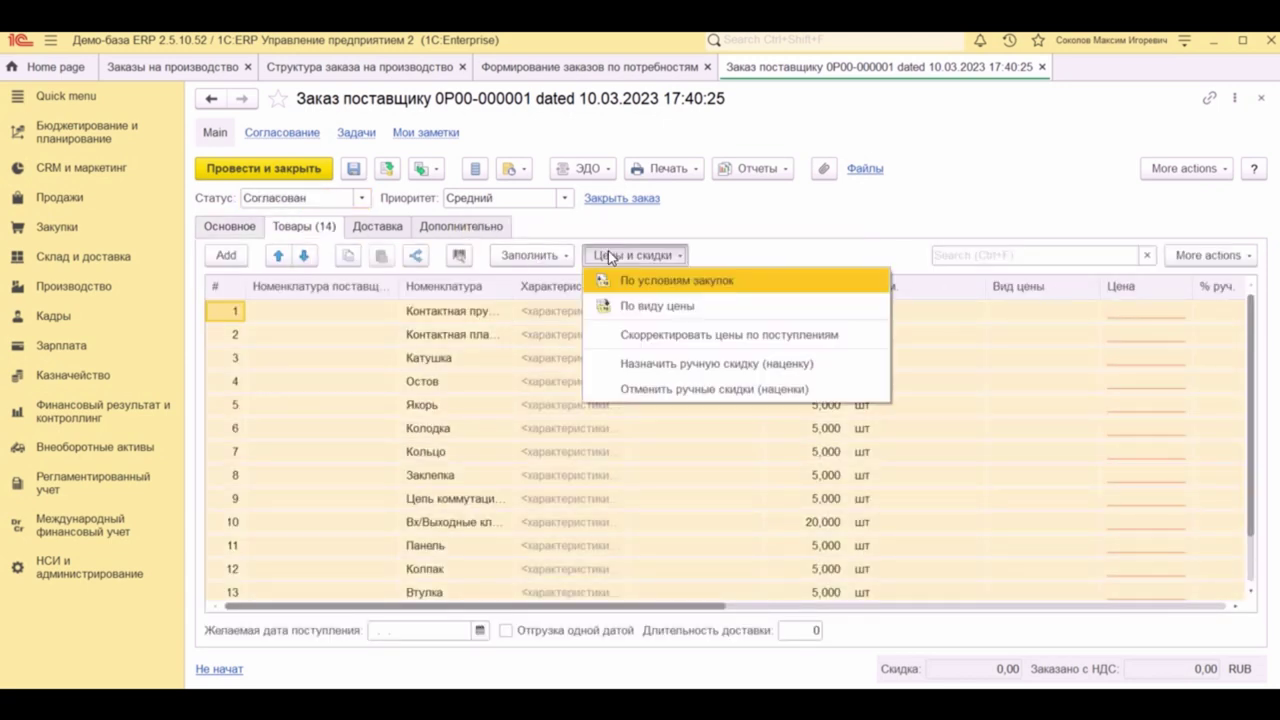
pyautogui.click(661, 285)
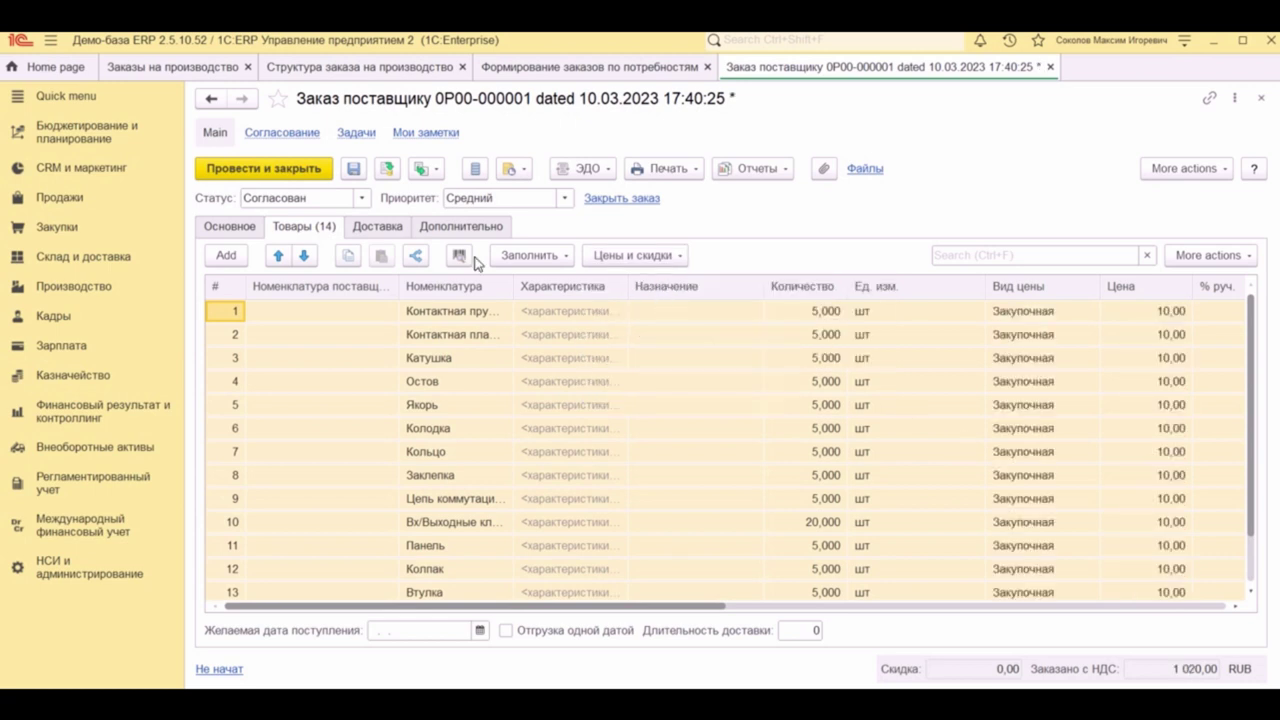
pyautogui.click(364, 196)
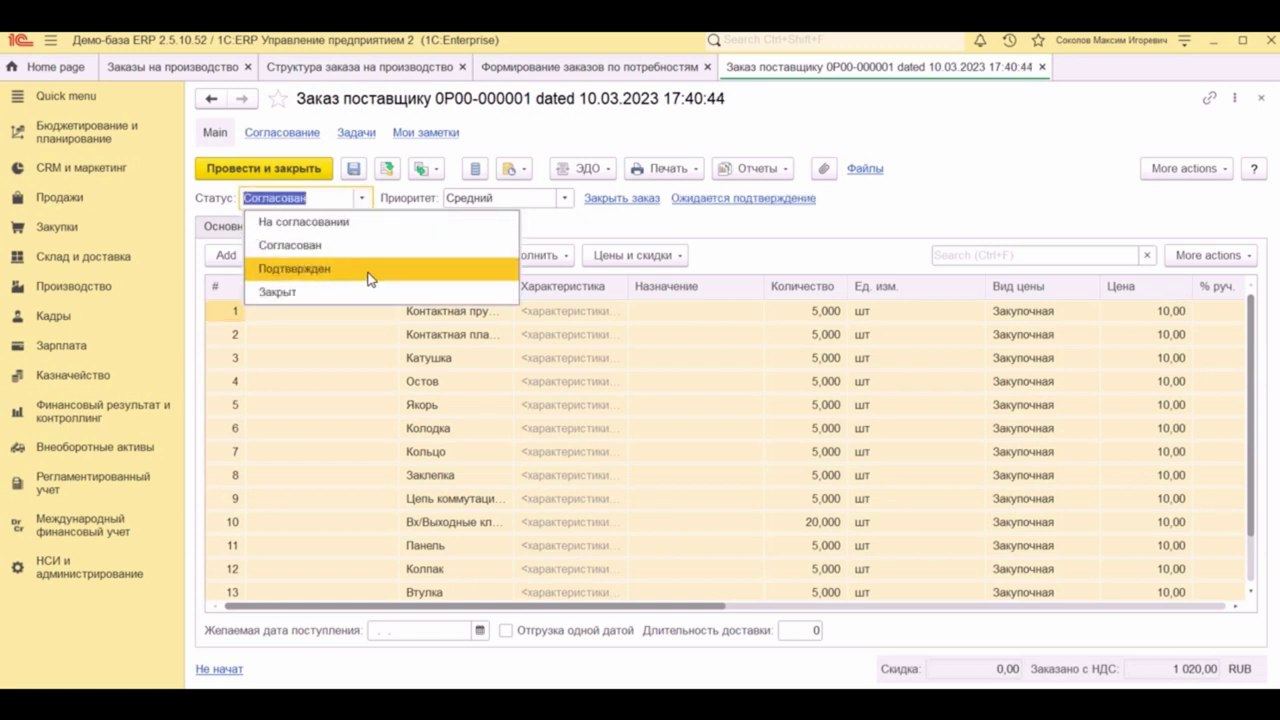
pyautogui.click(370, 270)
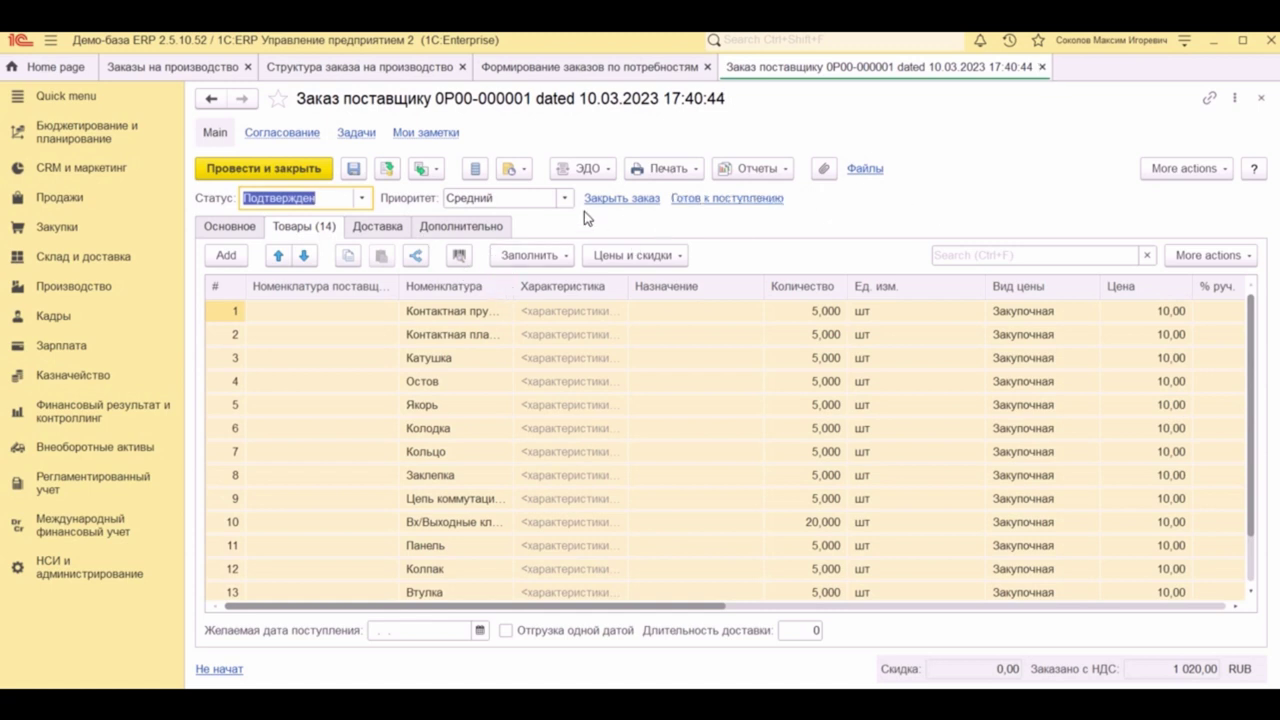
# Step: Create a Приобретение товаров и услуг document based on the supplier order and show its goods list
pyautogui.click(422, 170)
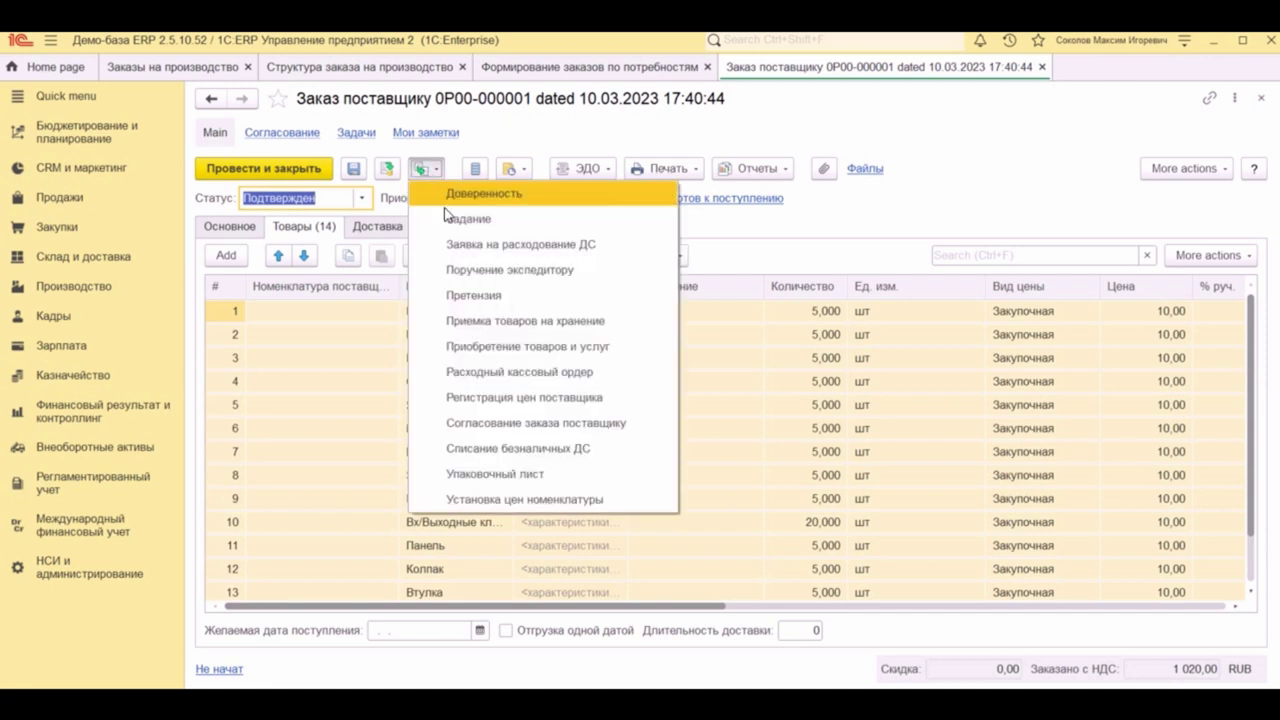
pyautogui.click(524, 345)
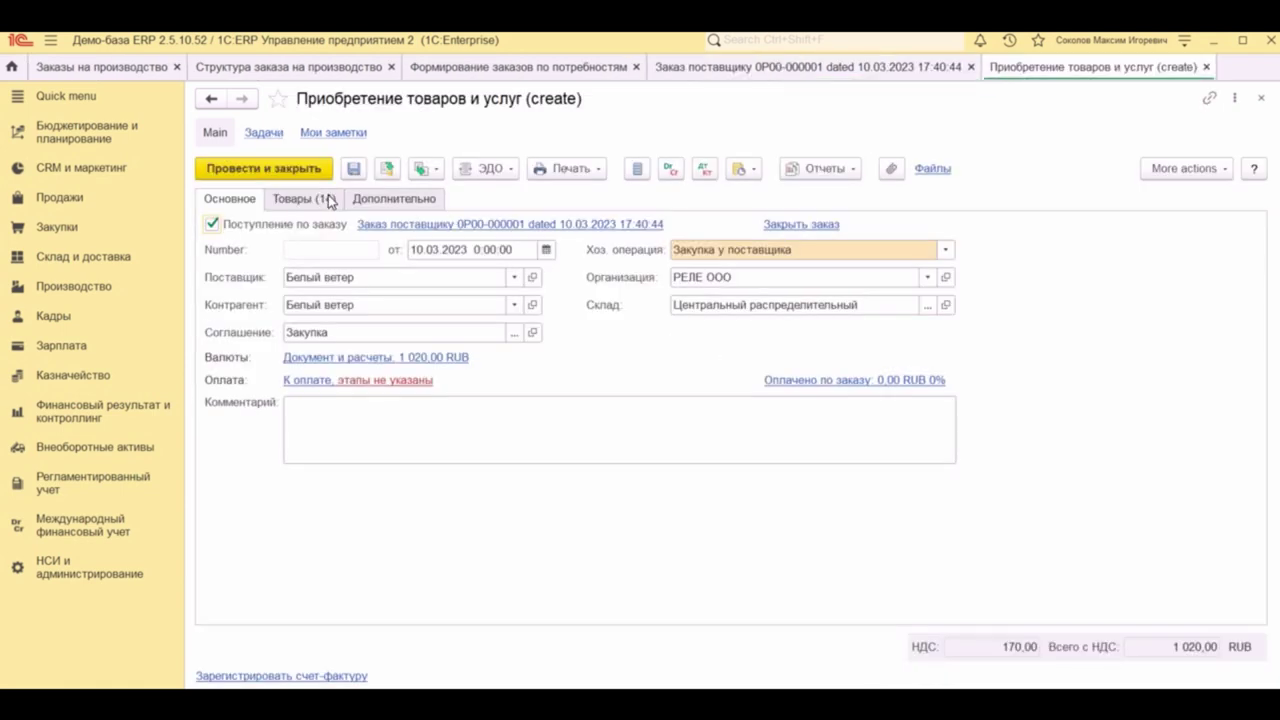
pyautogui.click(330, 200)
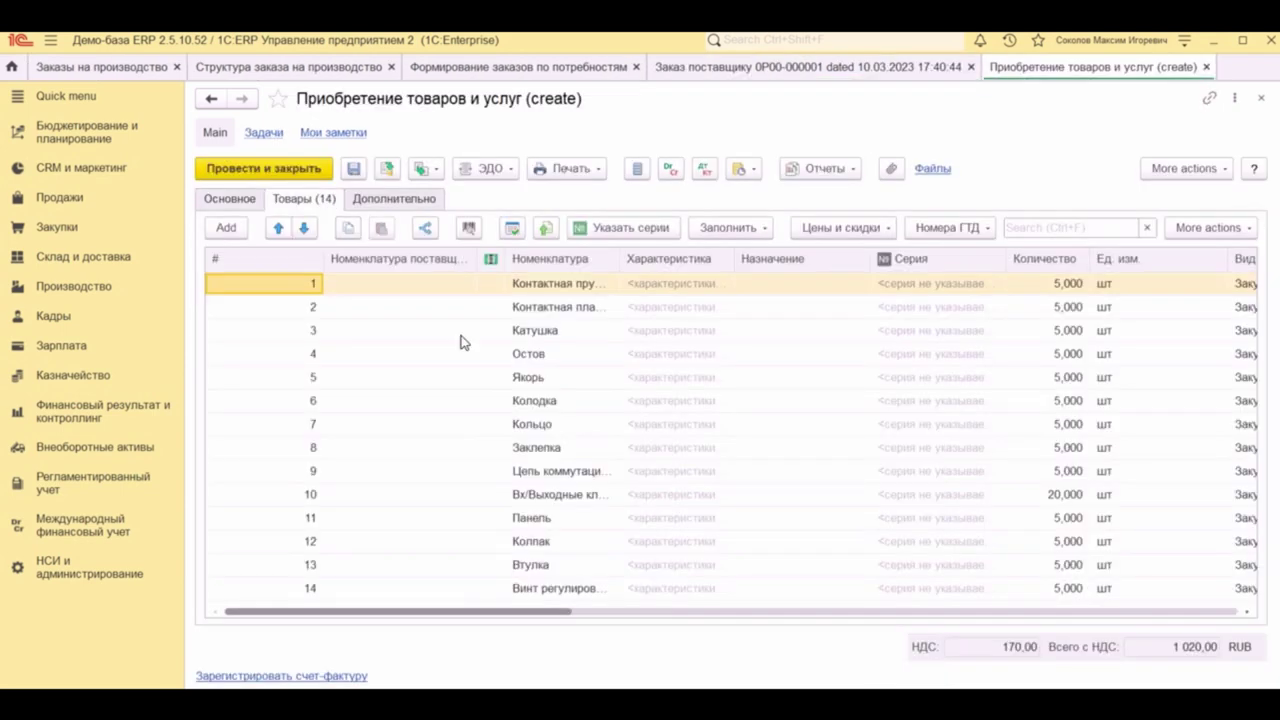
# Step: Delete the Вх/Выходные клеммы line from the goods receipt, then post and close the document
pyautogui.click(550, 497)
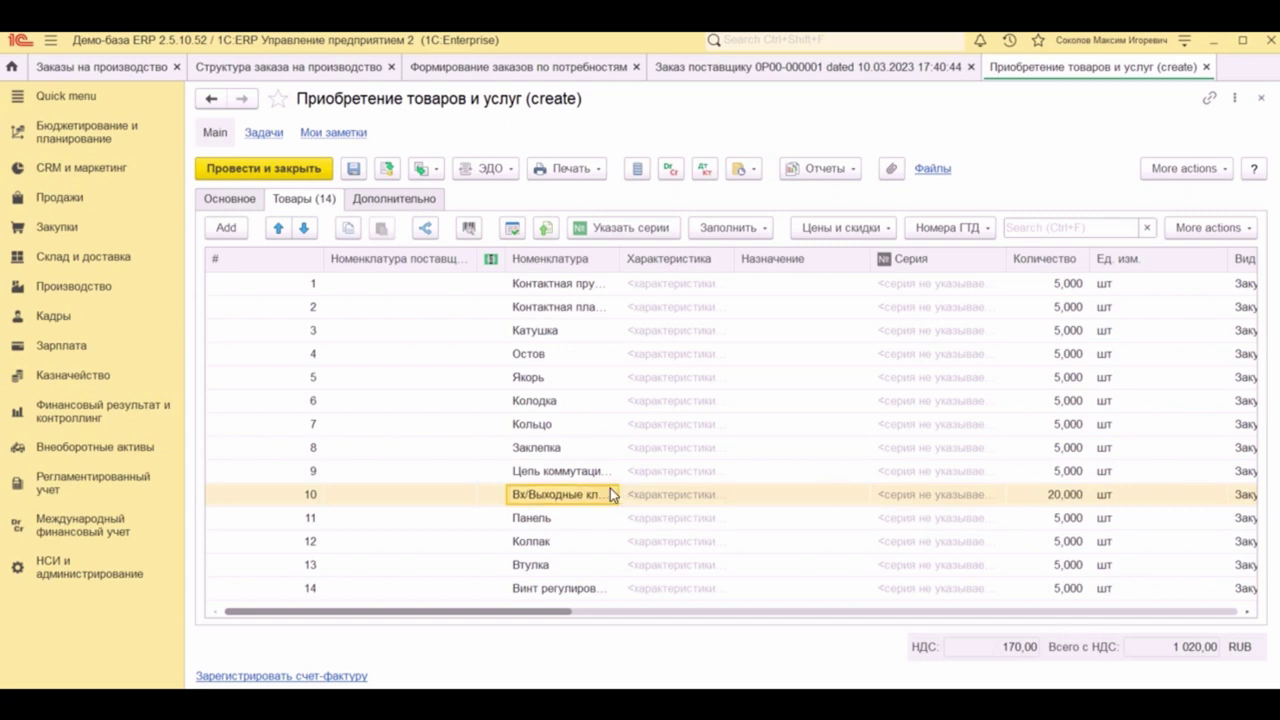
pyautogui.press('Delete')
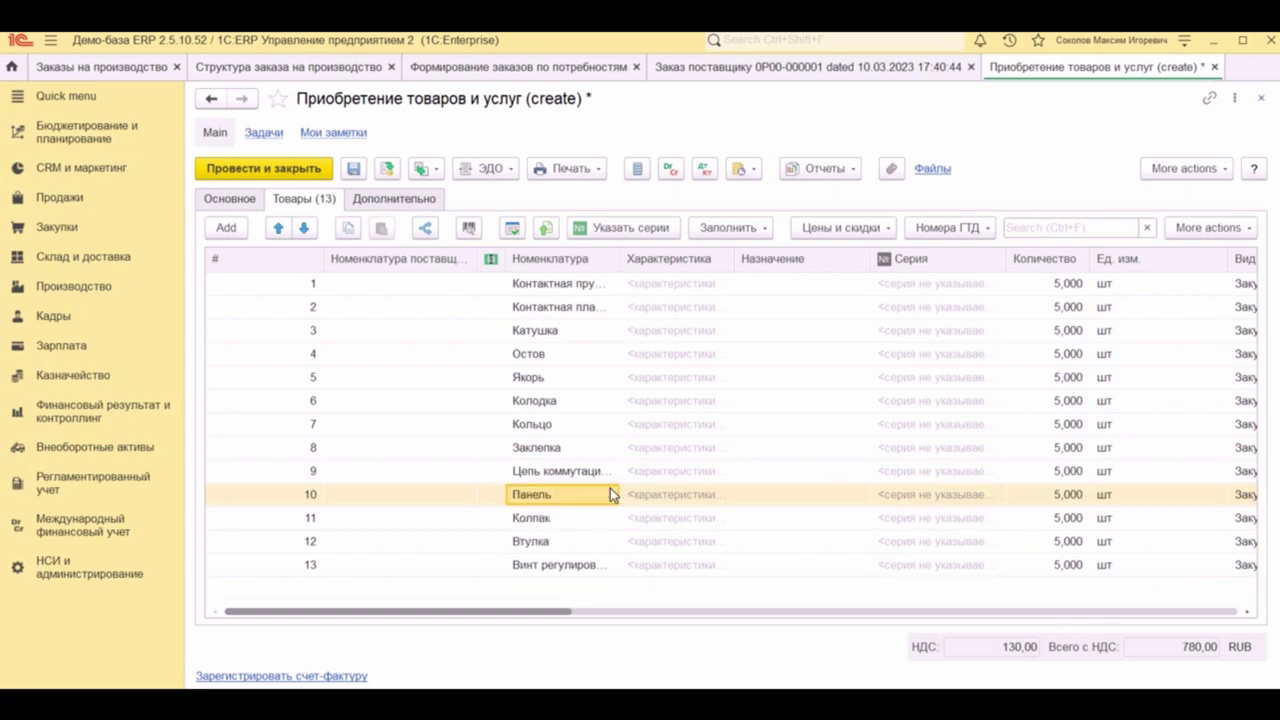
pyautogui.click(312, 196)
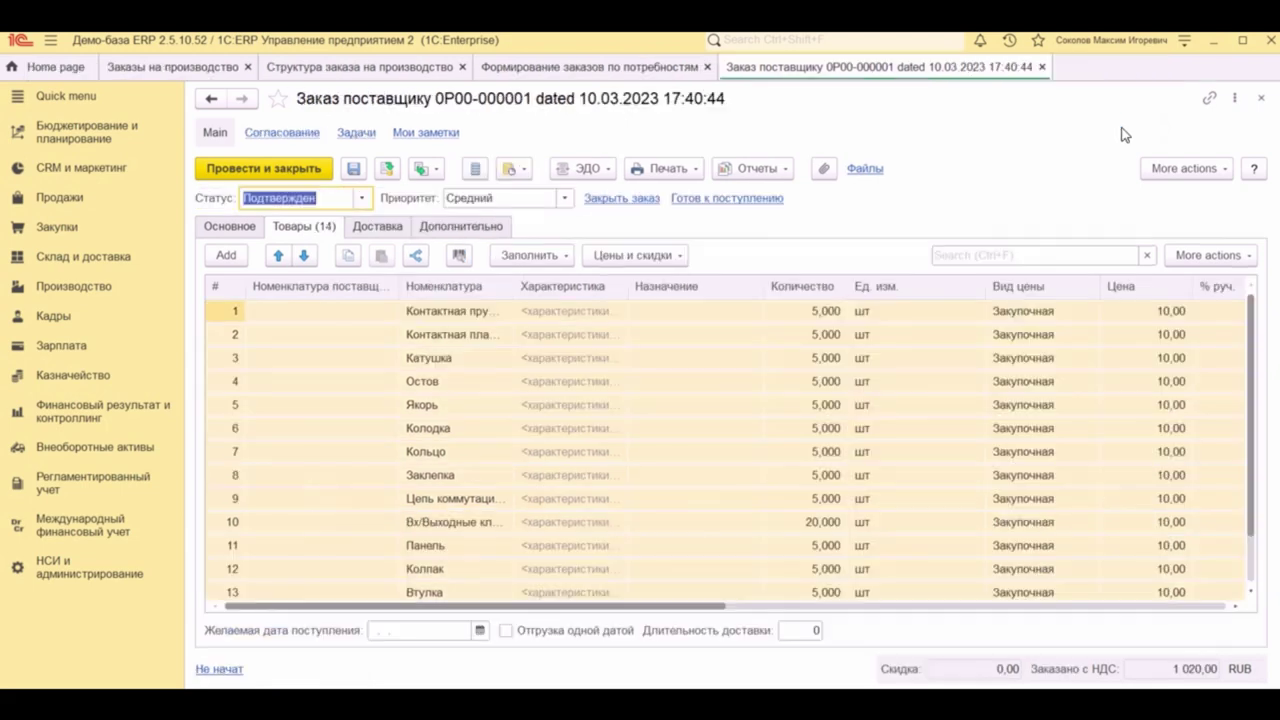
# Step: Return to the production order structure and examine the ready quantities of the Панель, ПФ-2 Узел якоря and ПФ-1 Узел электромагнита materials
pyautogui.click(1042, 67)
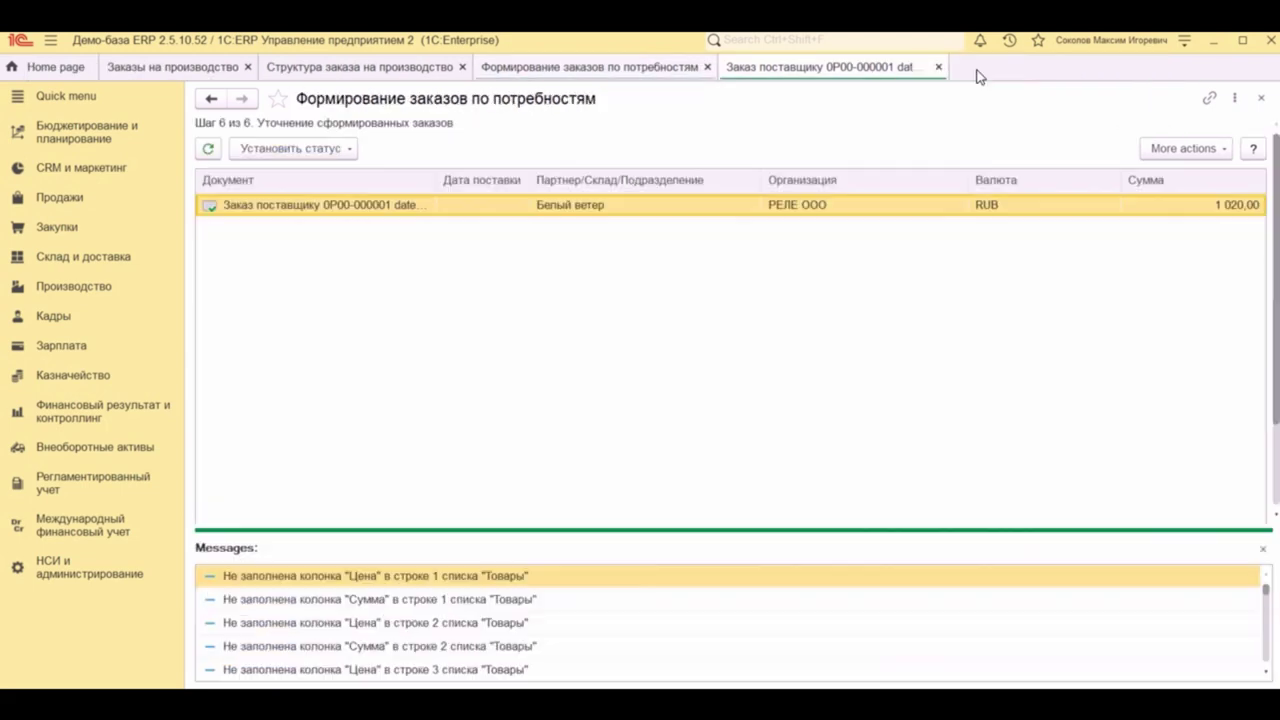
pyautogui.click(705, 67)
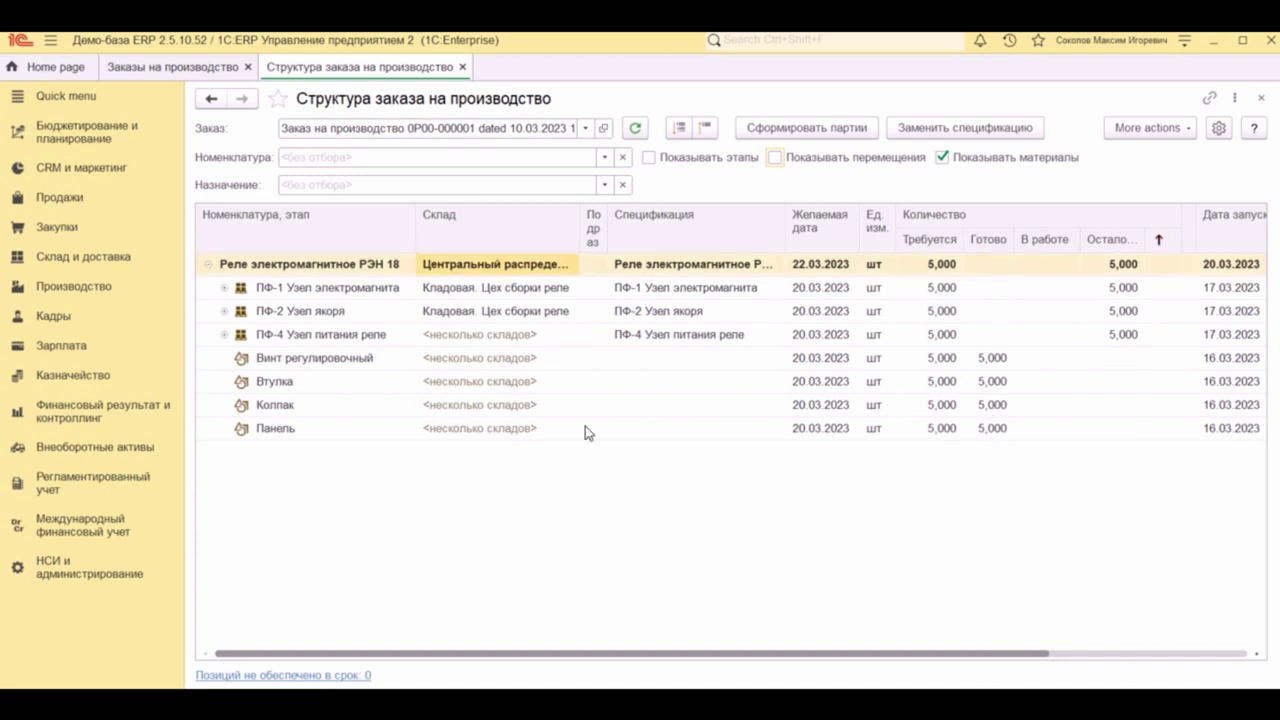
pyautogui.click(286, 431)
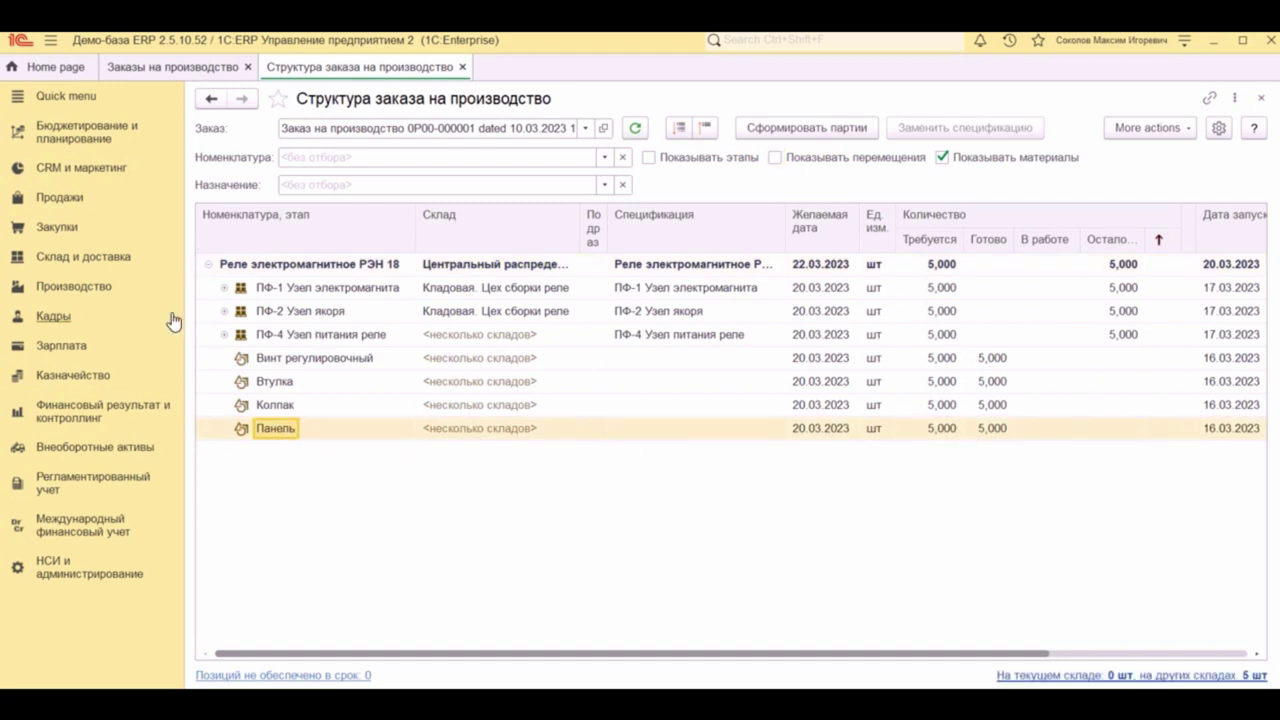
pyautogui.click(224, 311)
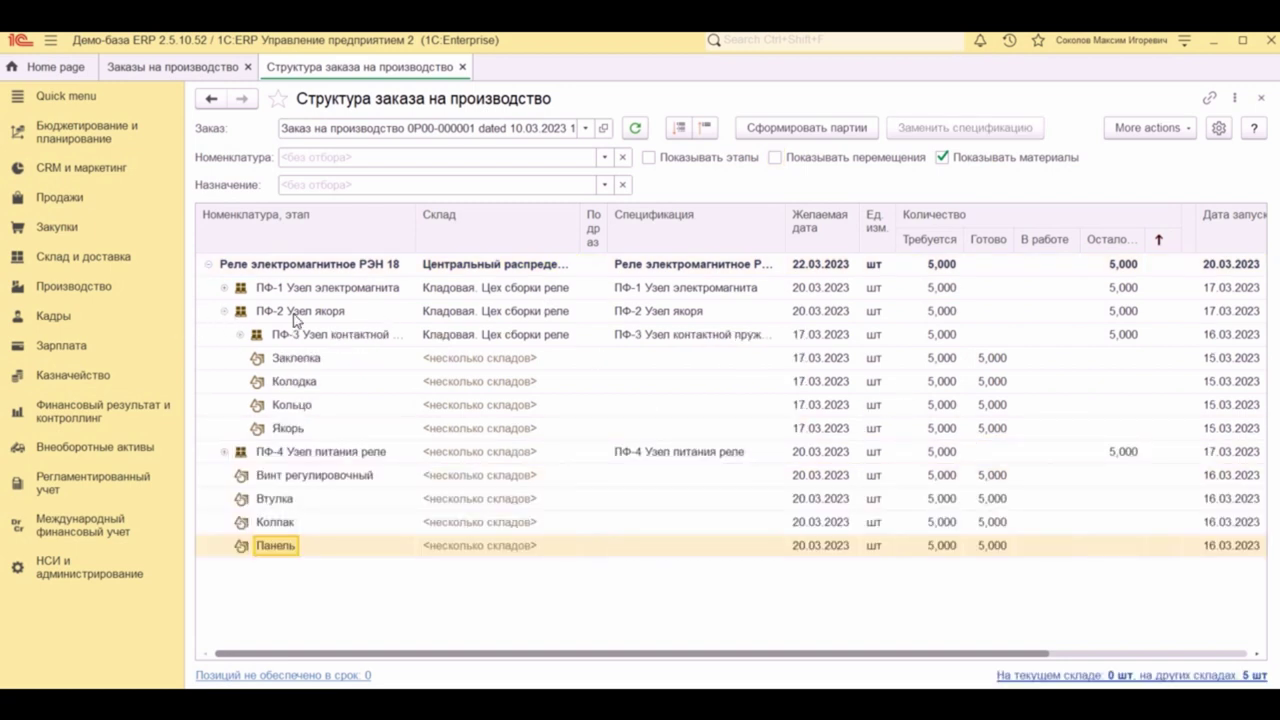
pyautogui.click(224, 288)
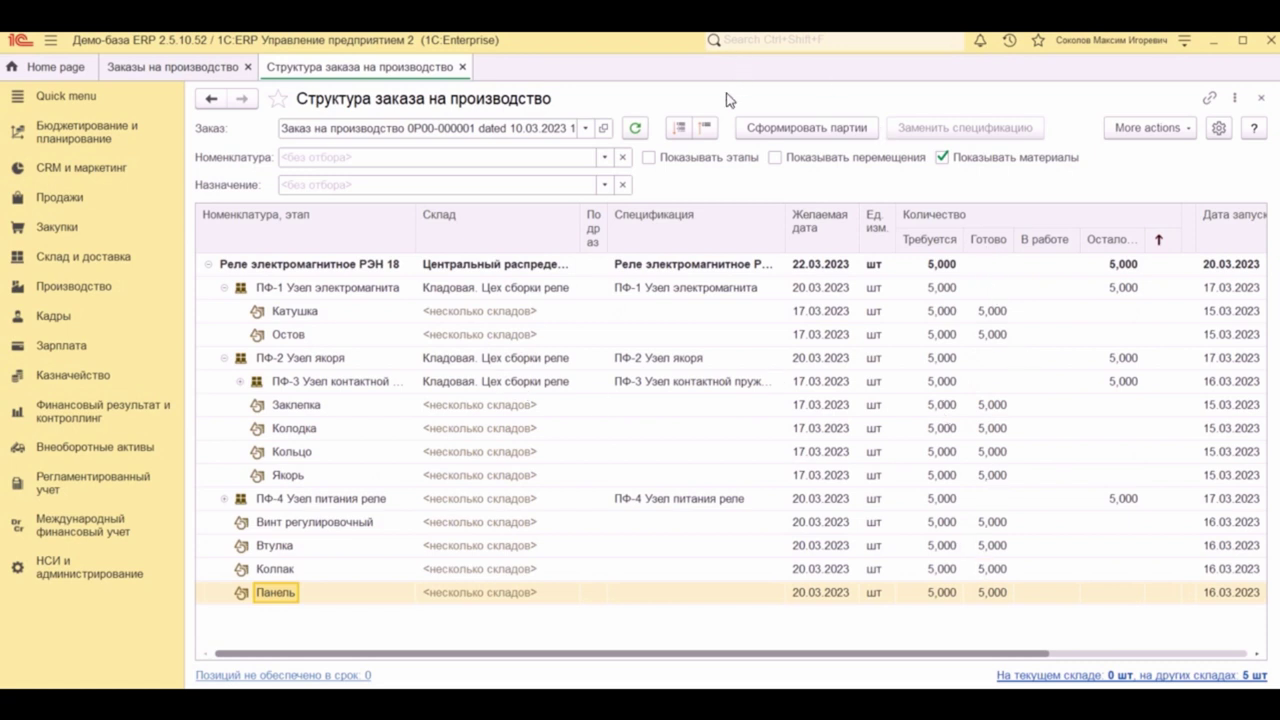
# Step: Show transfers in the order structure and expand Панель to examine its ready quantity at the central warehouse
pyautogui.click(776, 158)
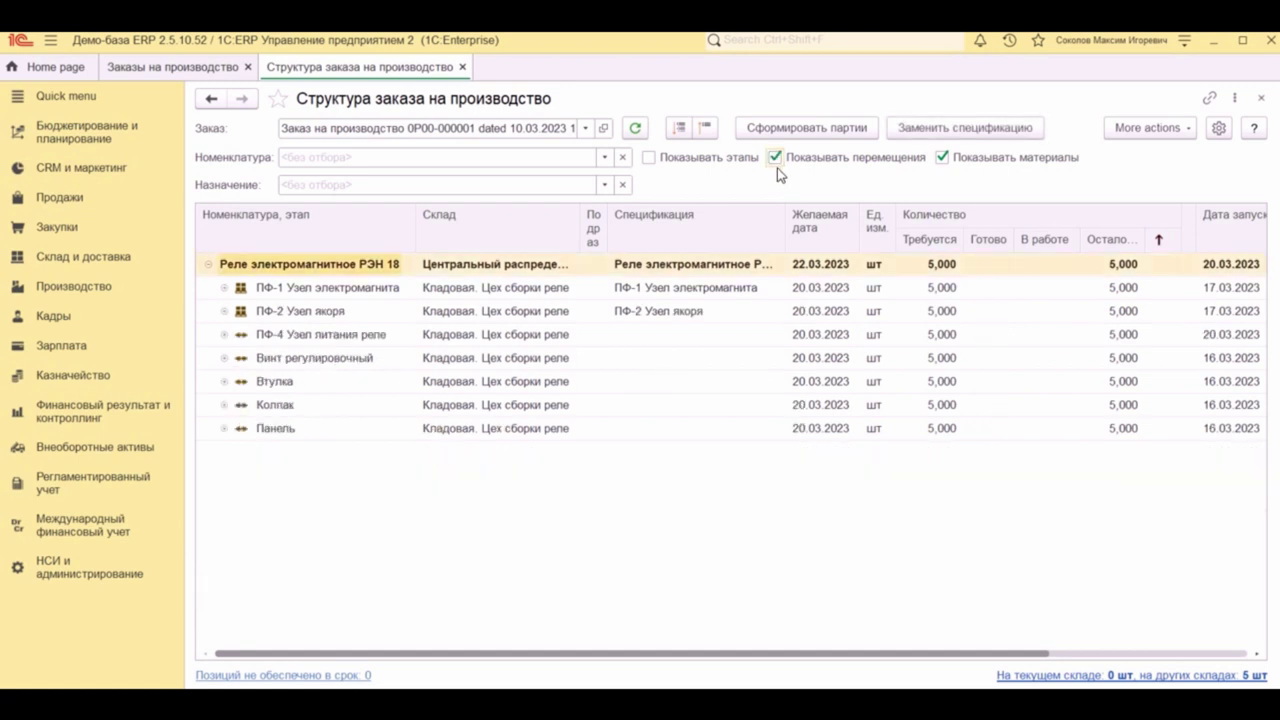
pyautogui.click(224, 428)
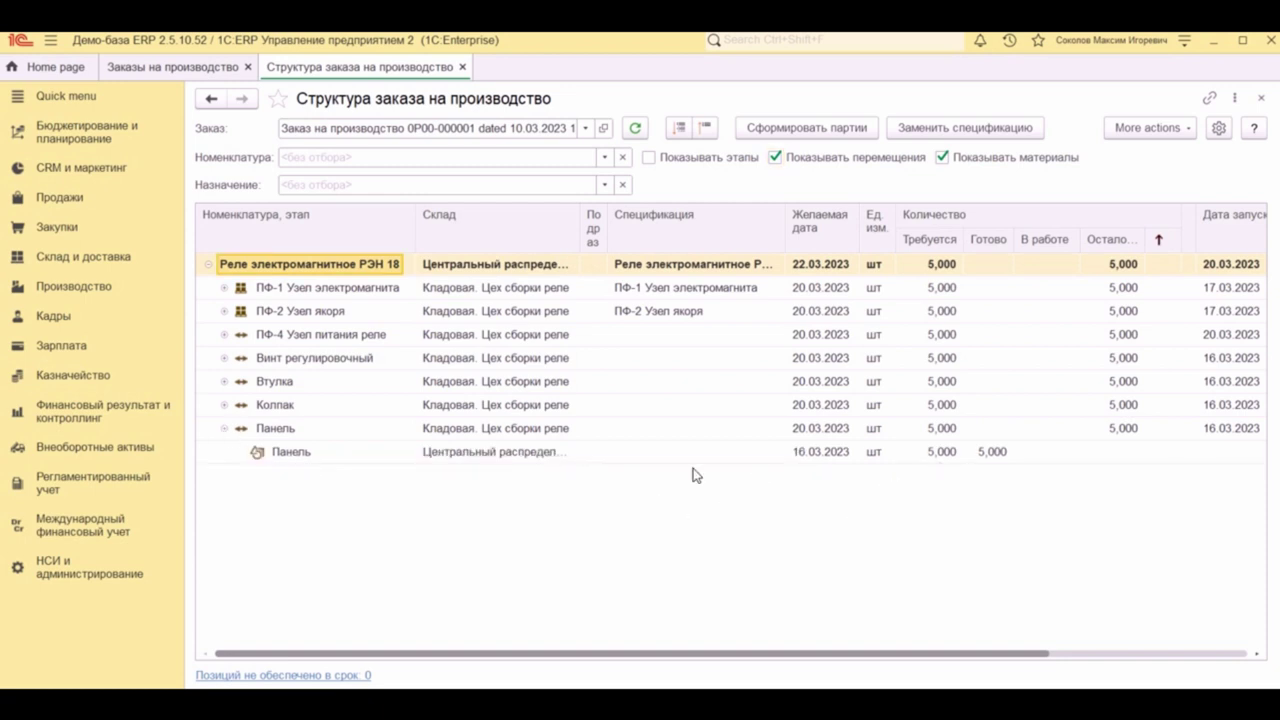
pyautogui.click(989, 455)
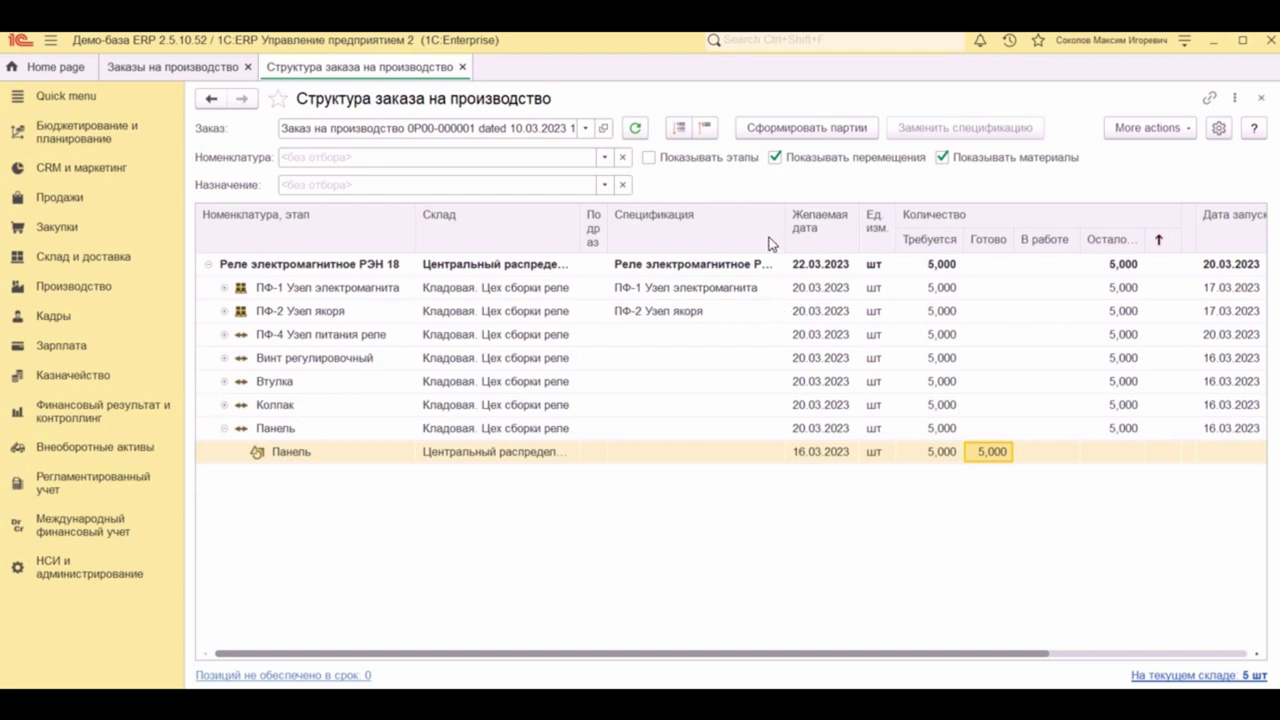
# Step: Start Формирование перемещений по заказам на производство for the start period 01.03.2023 - 31.03.2023 and list the items to transfer
pyautogui.click(1262, 101)
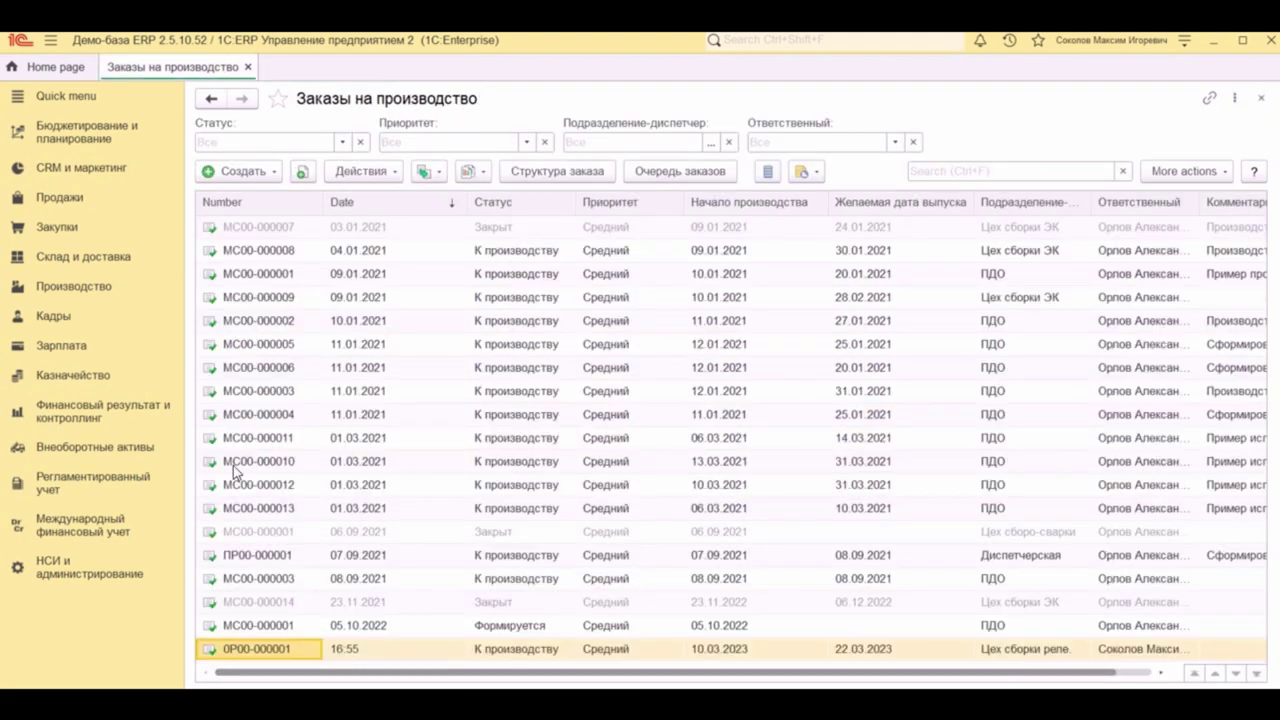
pyautogui.click(82, 287)
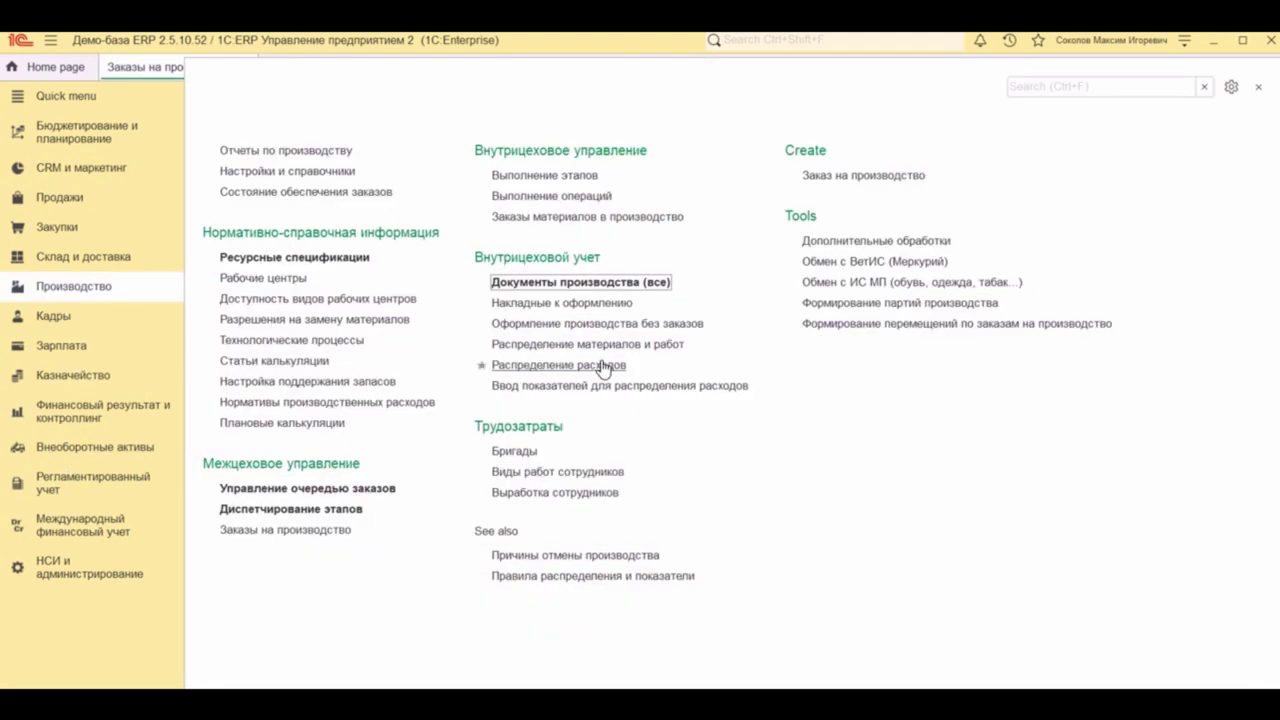
pyautogui.click(852, 336)
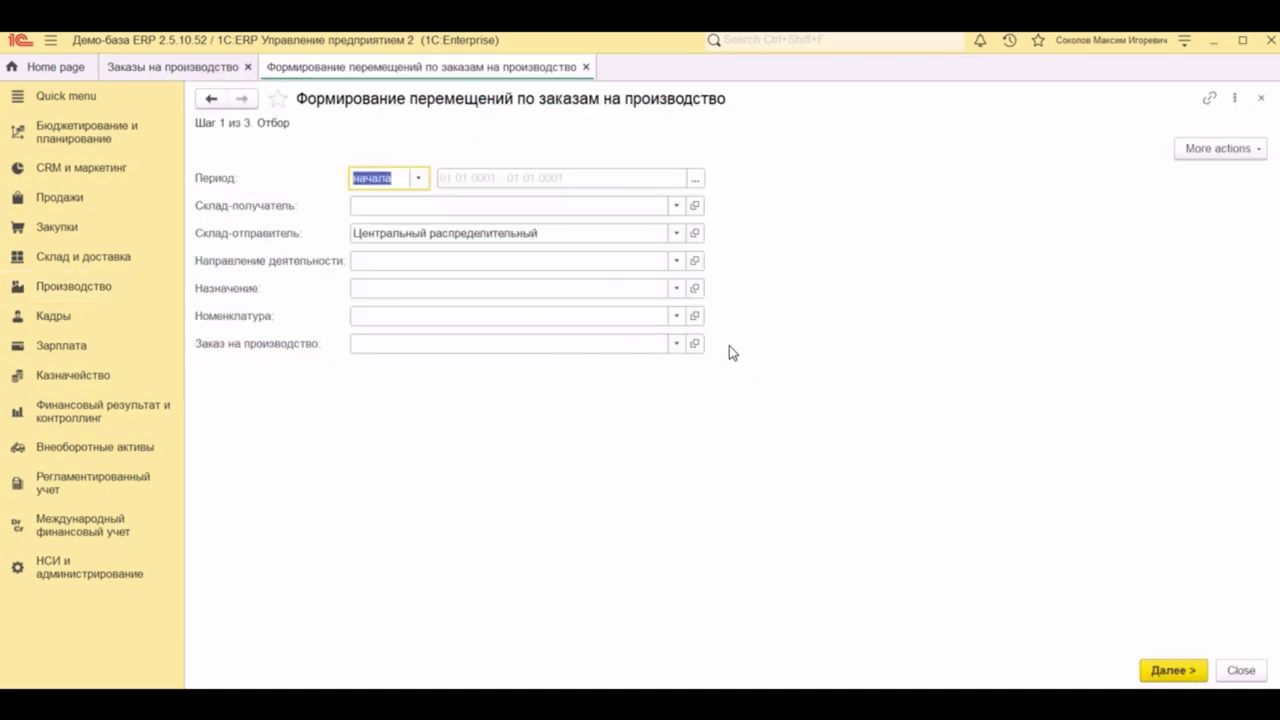
pyautogui.click(695, 179)
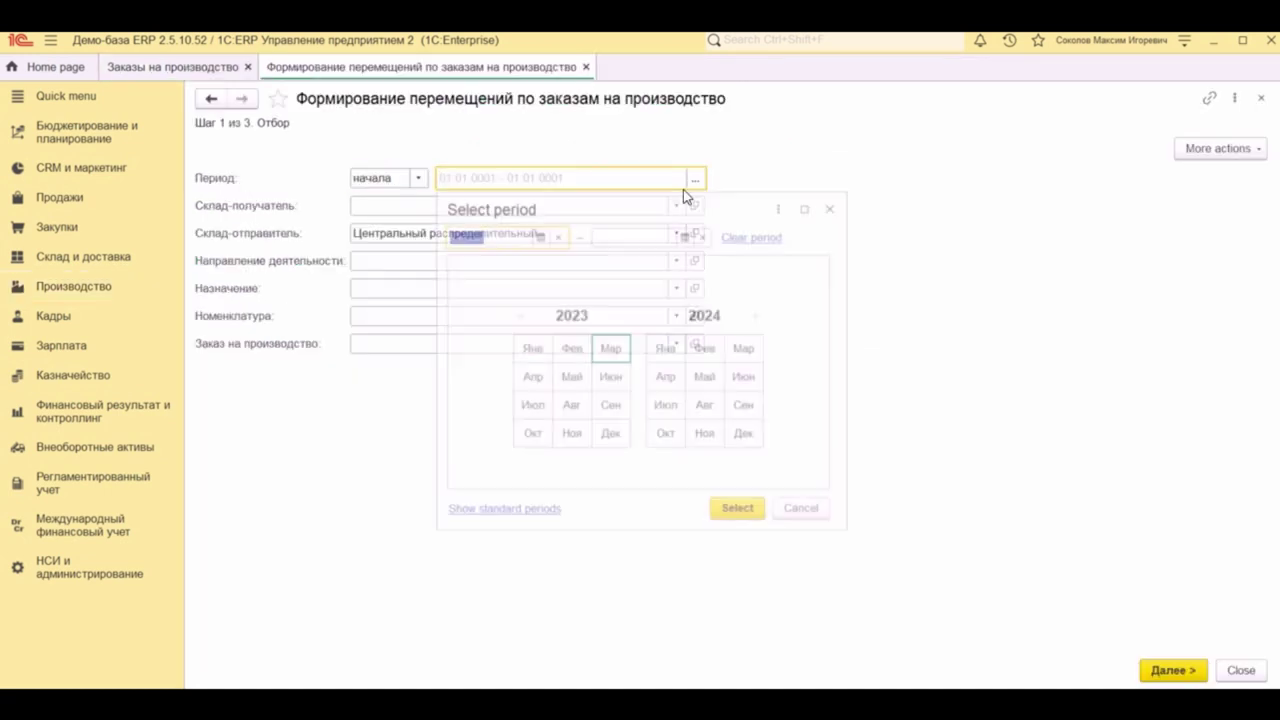
pyautogui.click(607, 349)
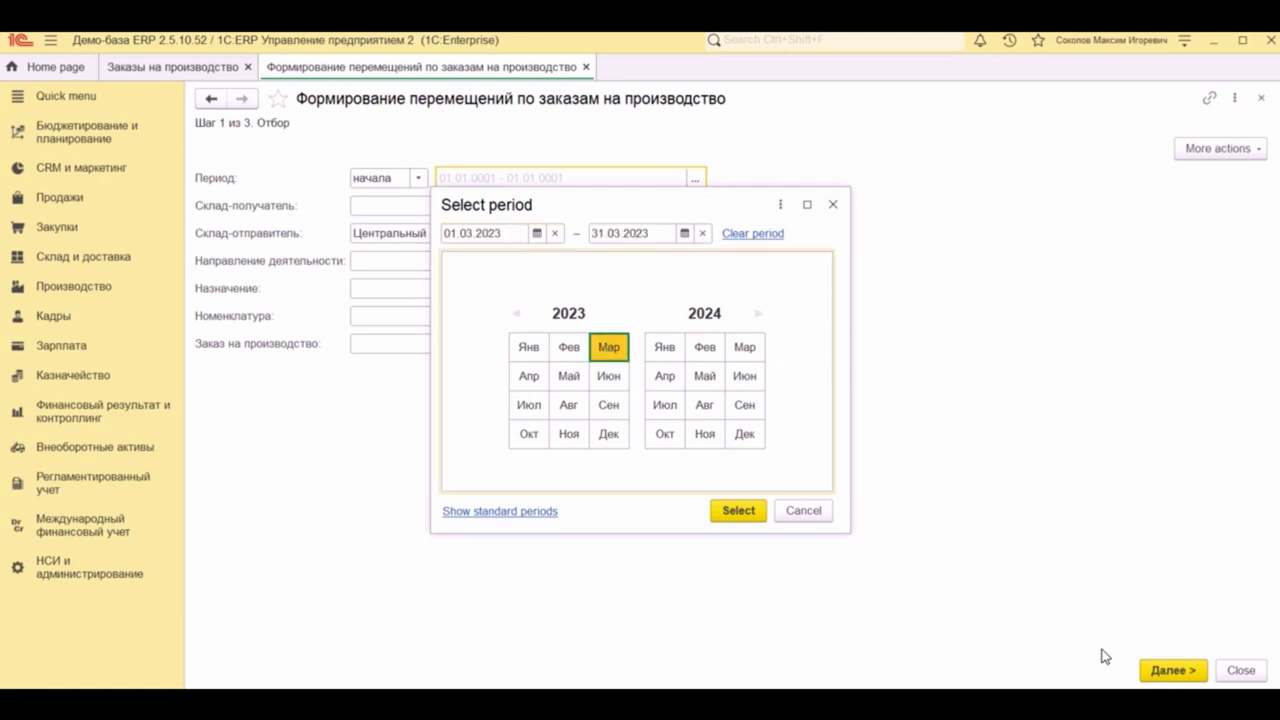
pyautogui.click(738, 512)
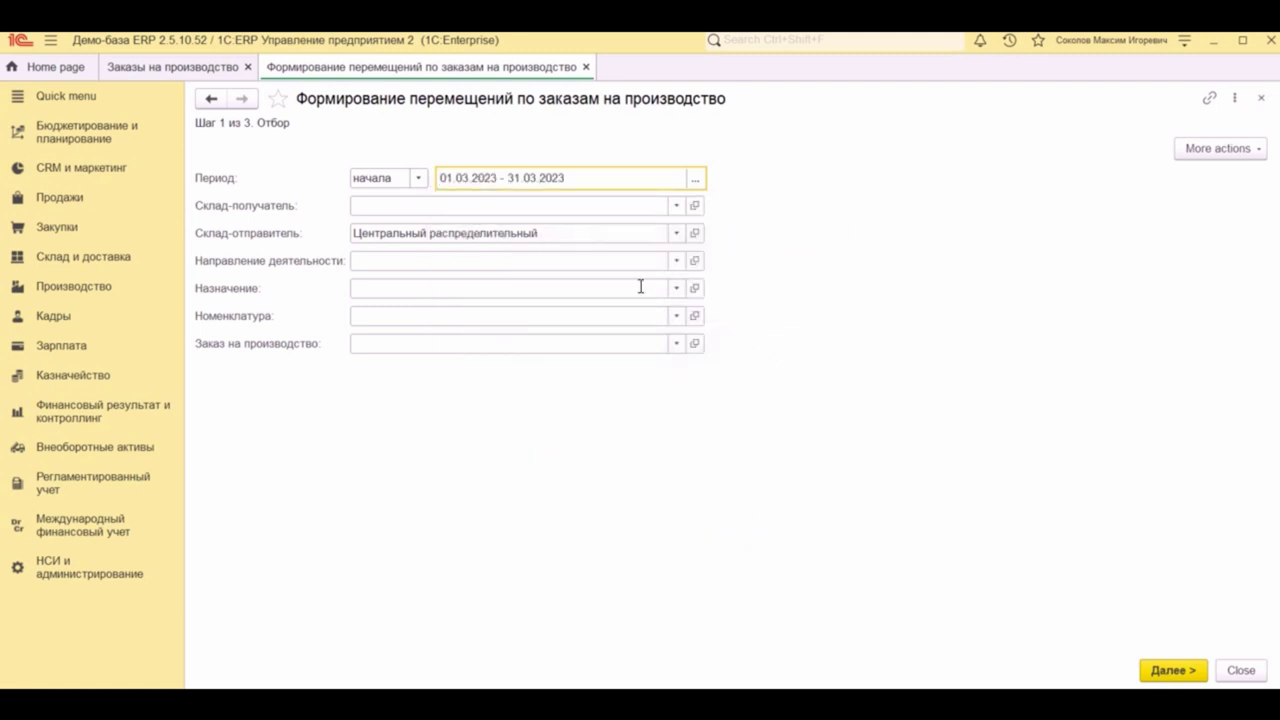
pyautogui.click(1174, 671)
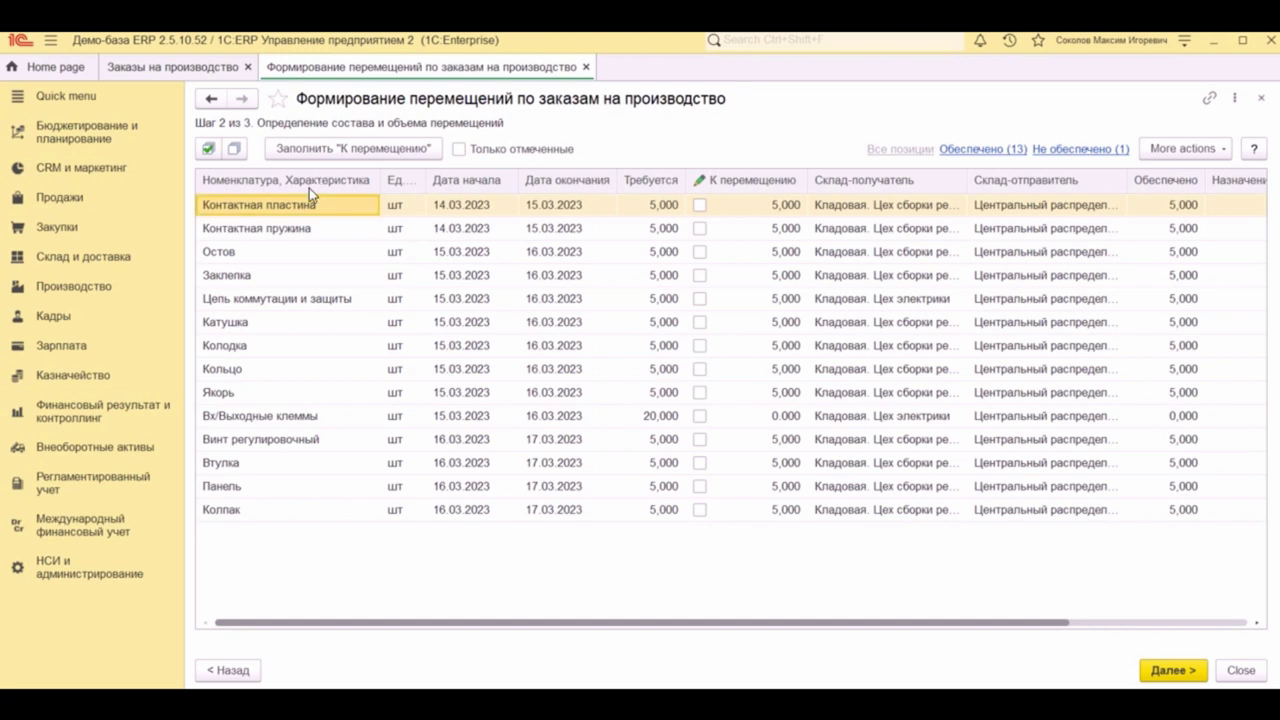
# Step: Mark every item for transfer except Вх/Выходные клеммы and Колодка, and generate the transfer documents
pyautogui.hotkey('ctrl', 'a')
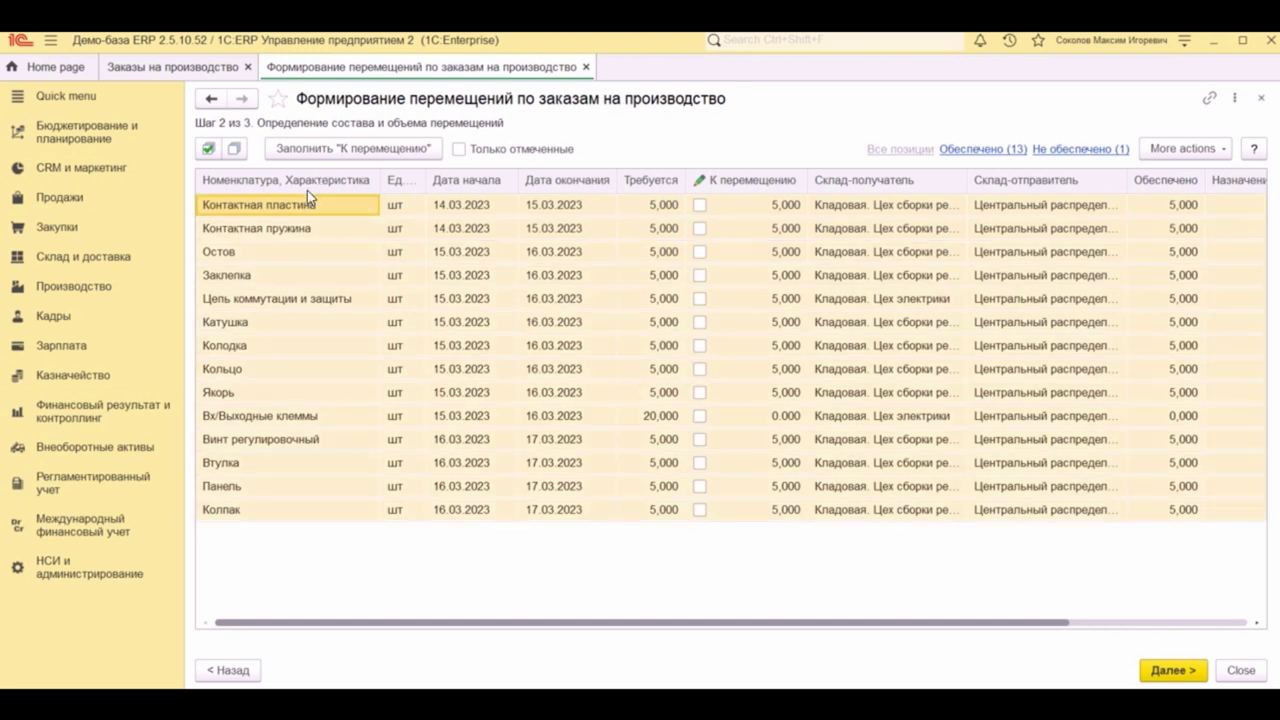
pyautogui.click(207, 149)
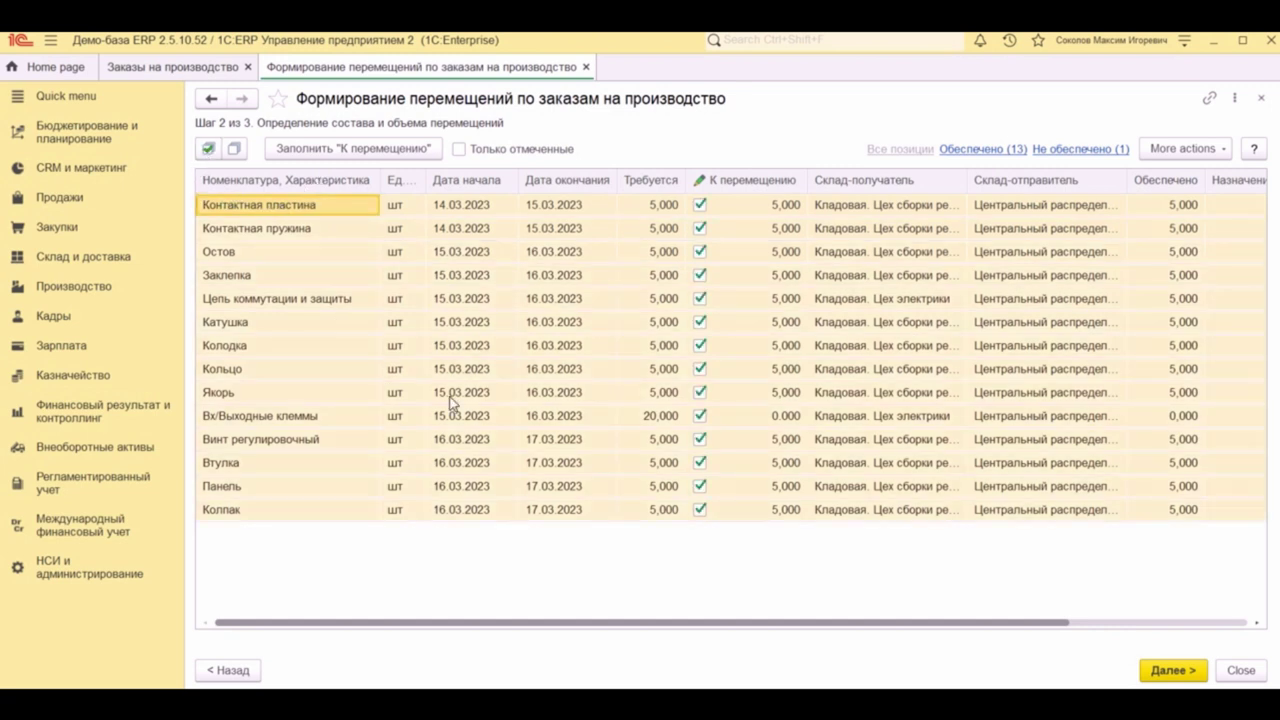
pyautogui.click(702, 416)
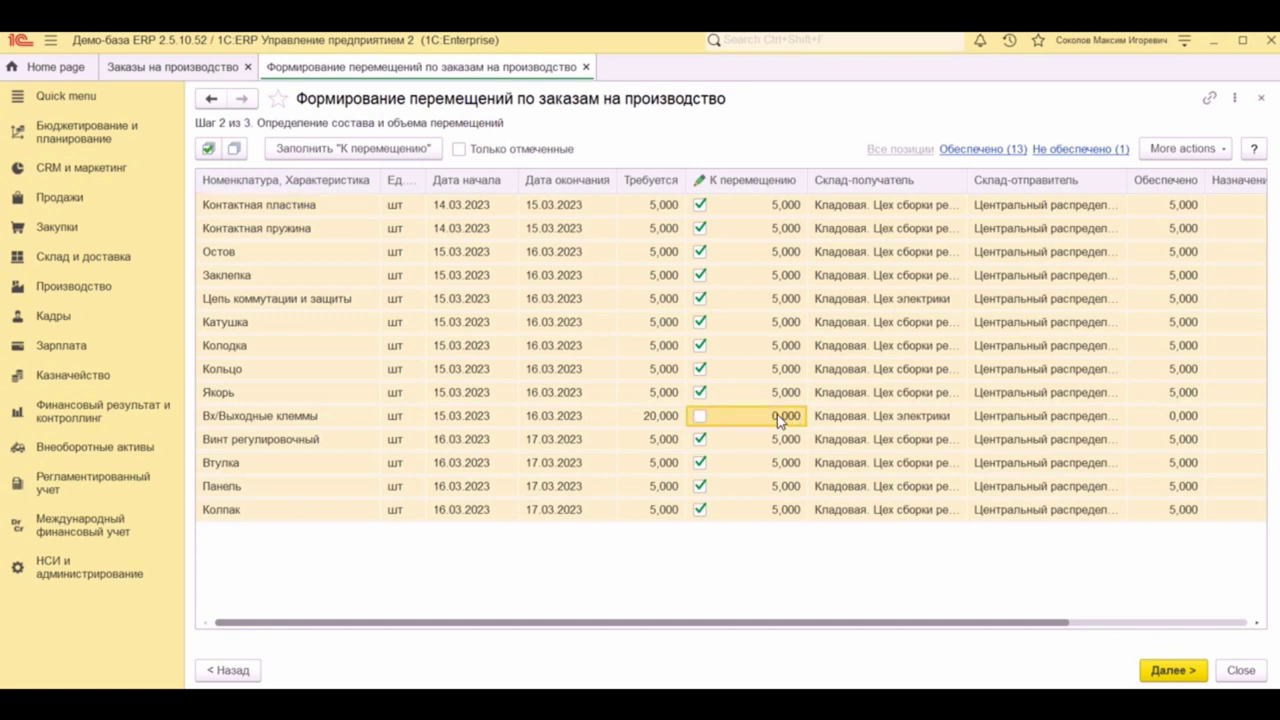
pyautogui.click(701, 346)
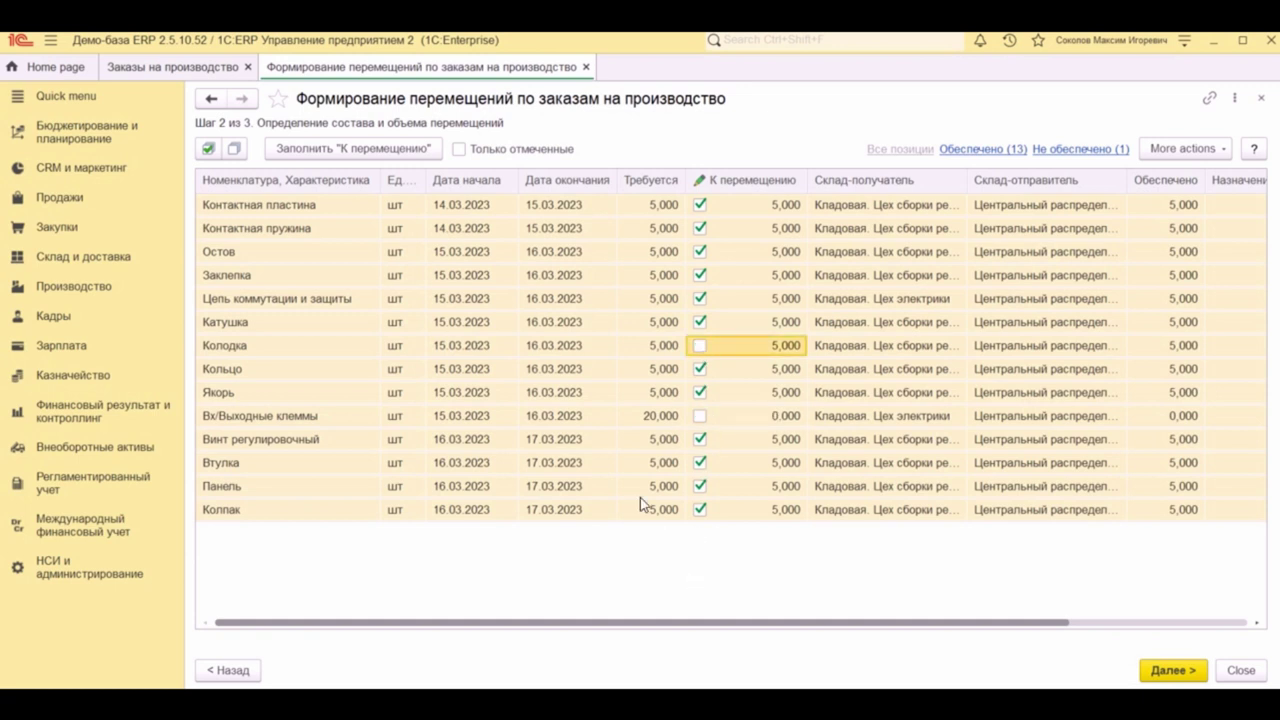
pyautogui.click(1170, 672)
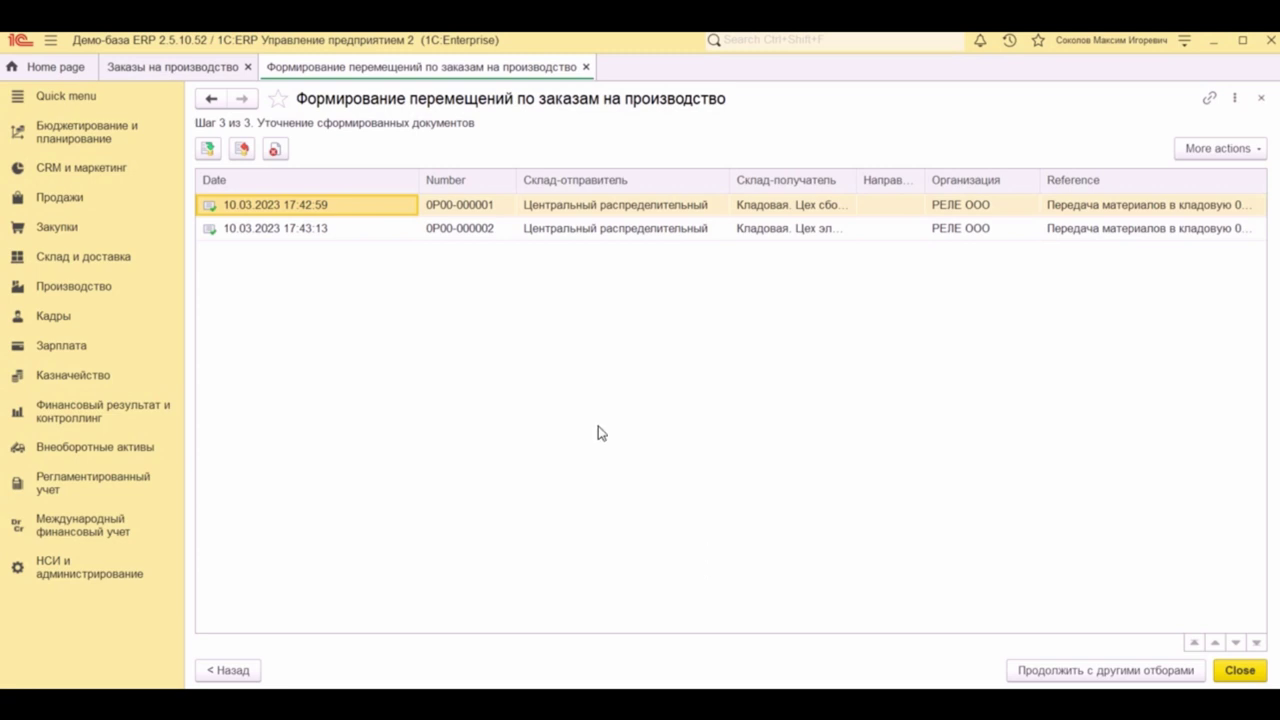
# Step: Review the generated Передача материалов в кладовую document for Кладовая. Цех сборки реле, then close it and the transfer assistant
pyautogui.doubleClick(622, 205)
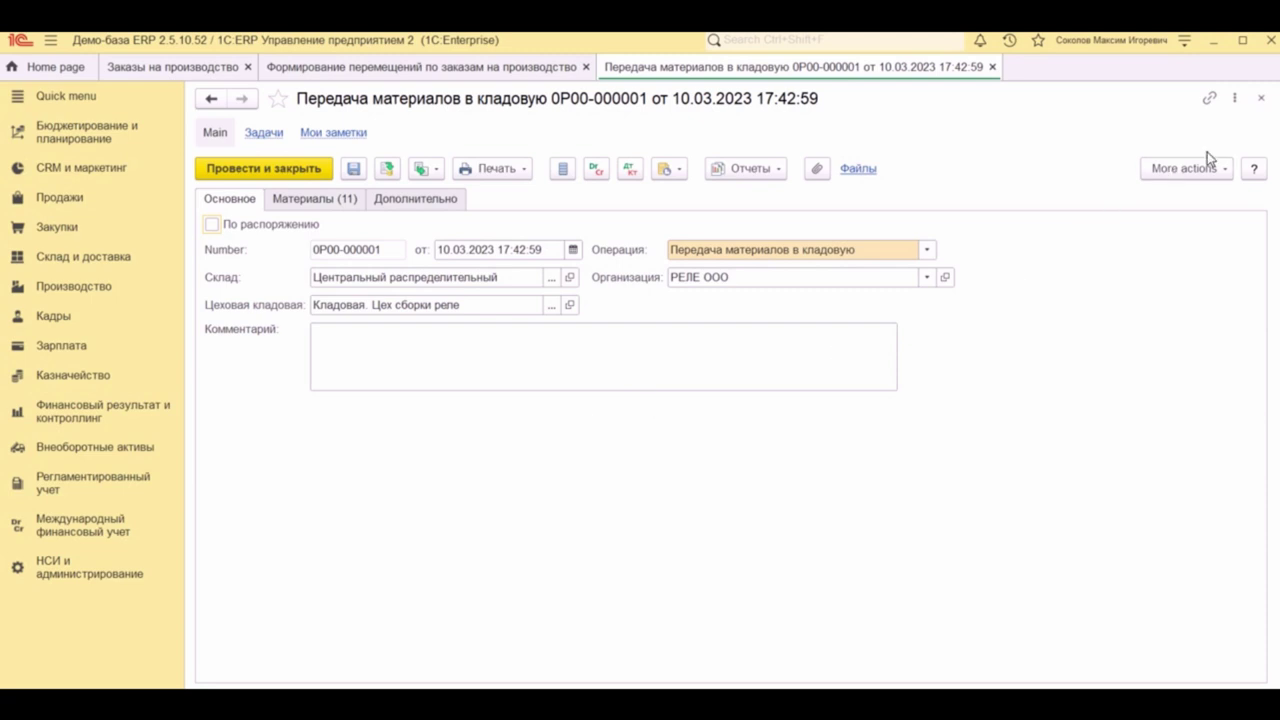
pyautogui.click(1261, 98)
pyautogui.click(1248, 671)
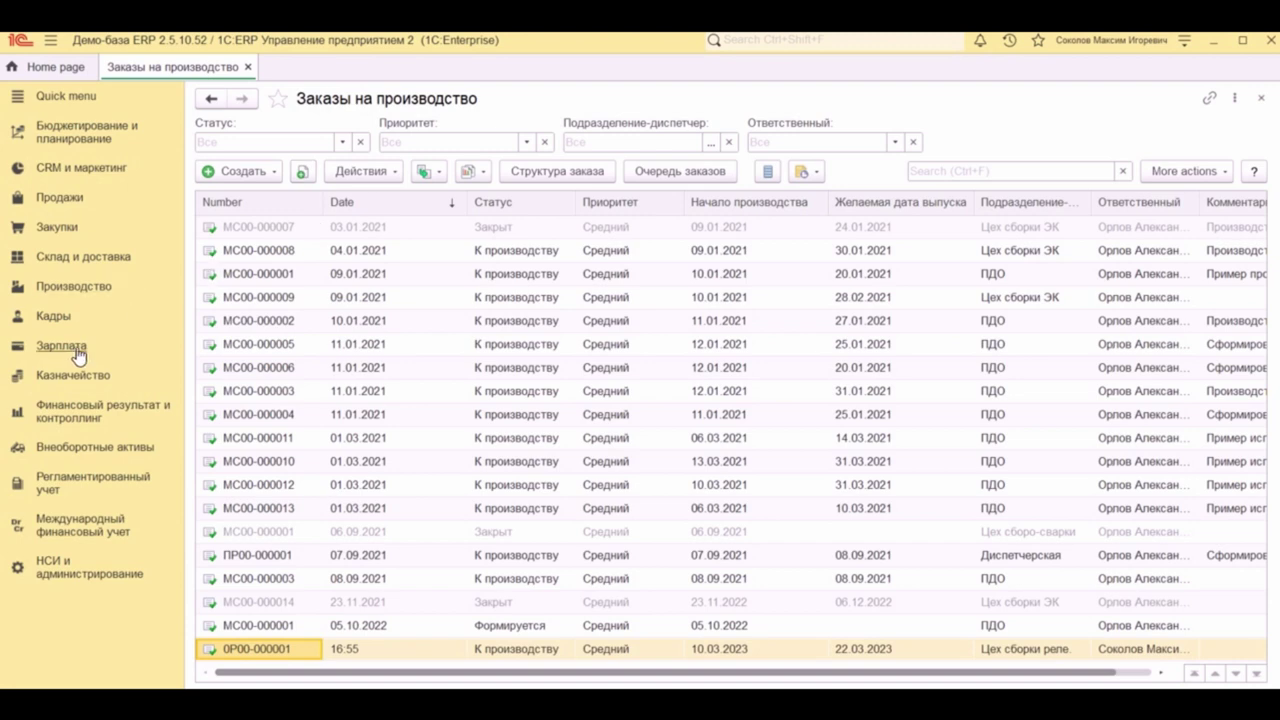
# Step: Reopen the structure of the Реле электромагнитное РЭН 18 production order and examine Панель at the workshop storeroom
pyautogui.click(97, 290)
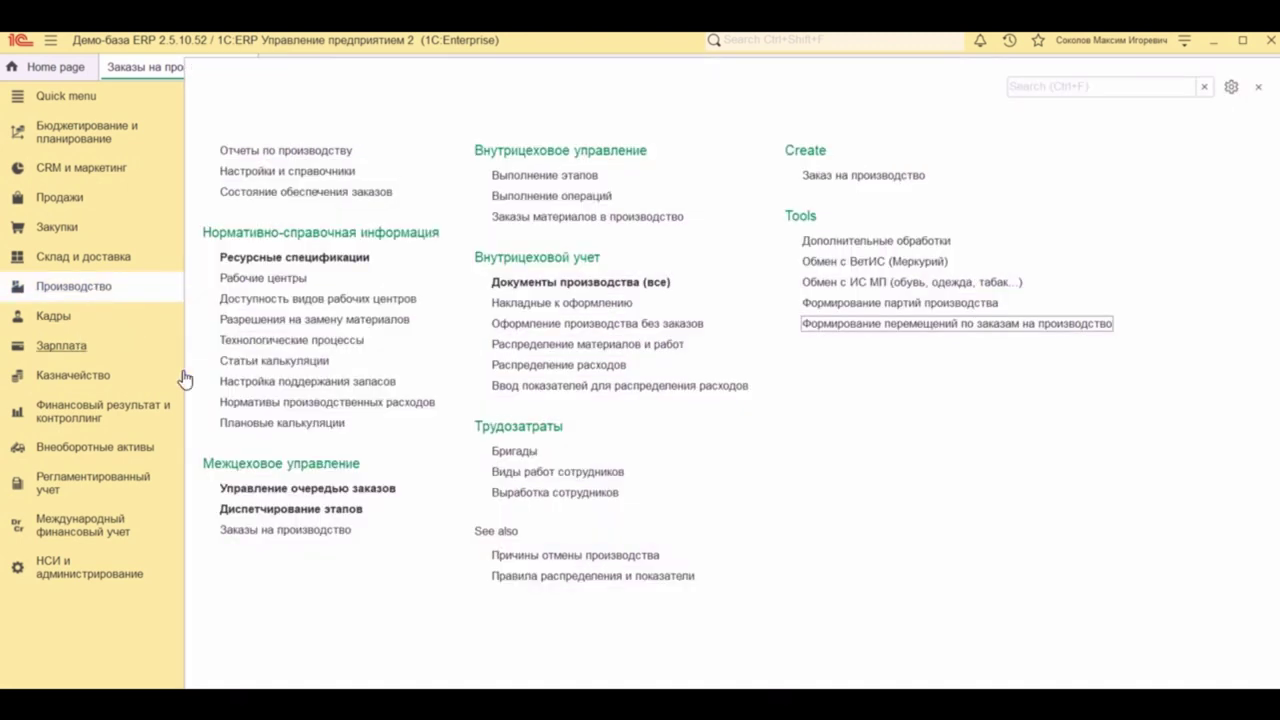
pyautogui.click(282, 533)
pyautogui.click(556, 174)
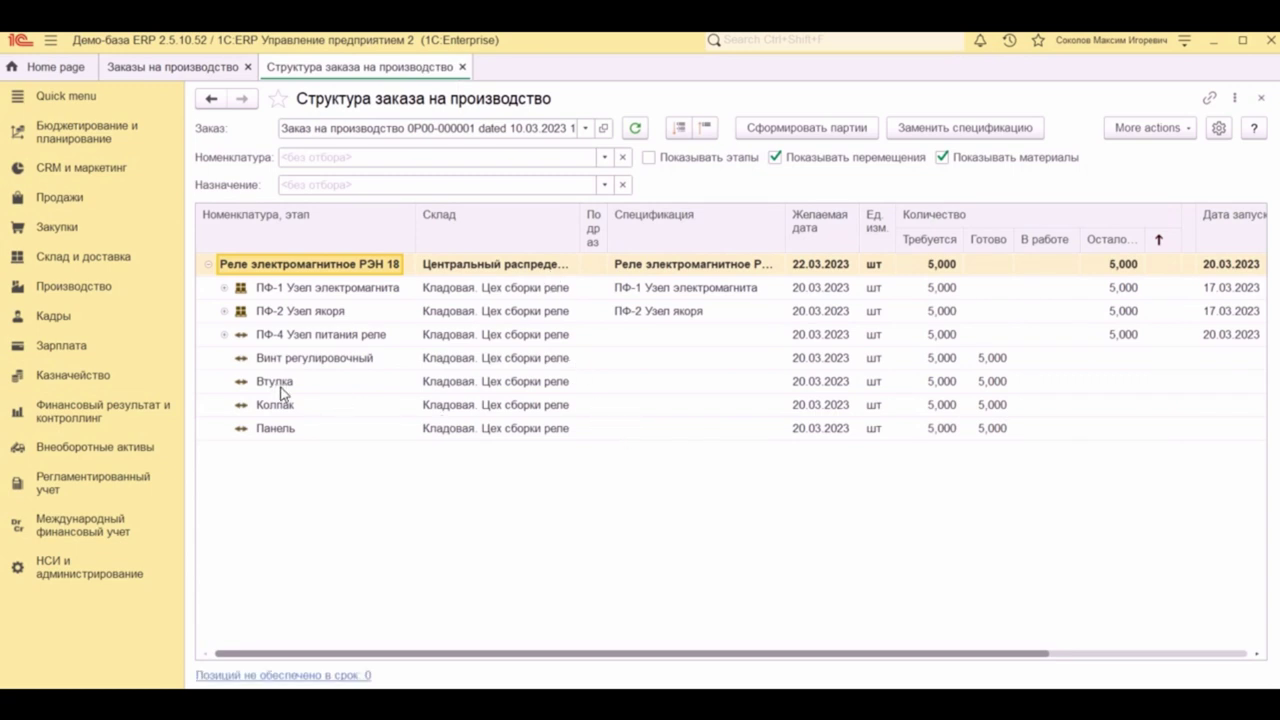
pyautogui.click(243, 431)
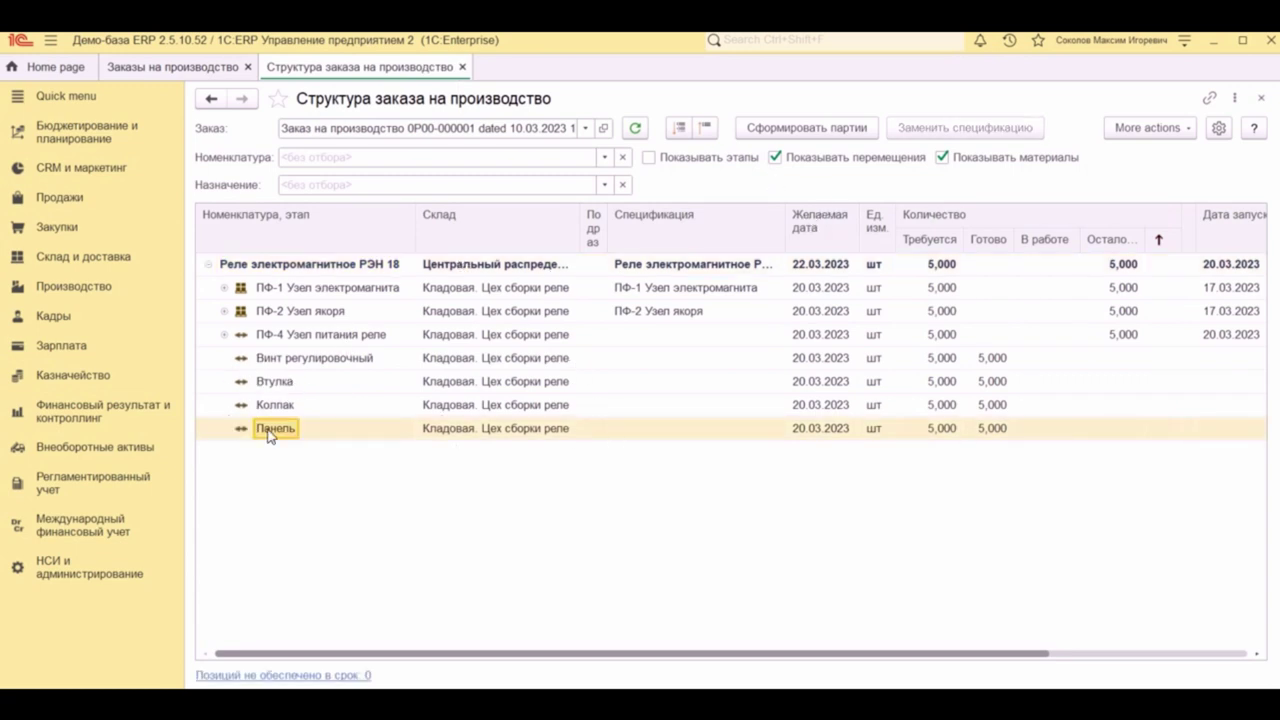
pyautogui.click(535, 433)
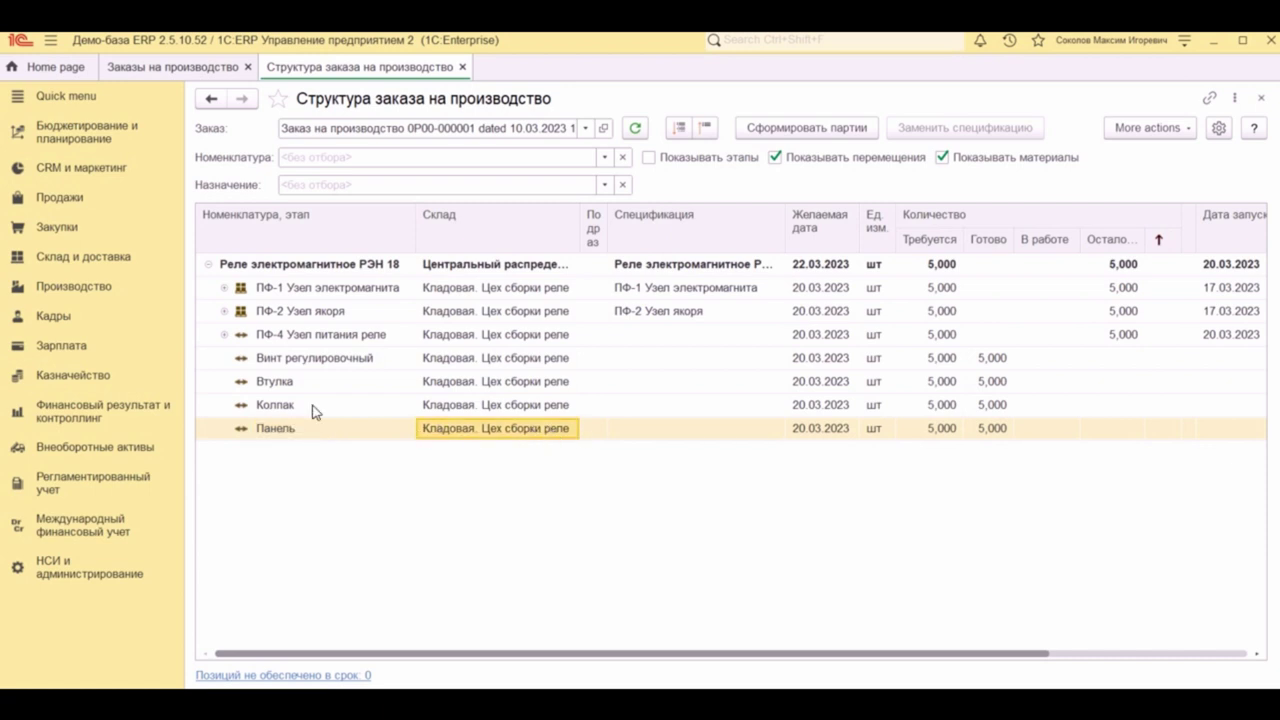
# Step: Expand the whole order structure and compare Колодка's ready and remaining quantities at the workshop storeroom and the central warehouse
pyautogui.click(679, 130)
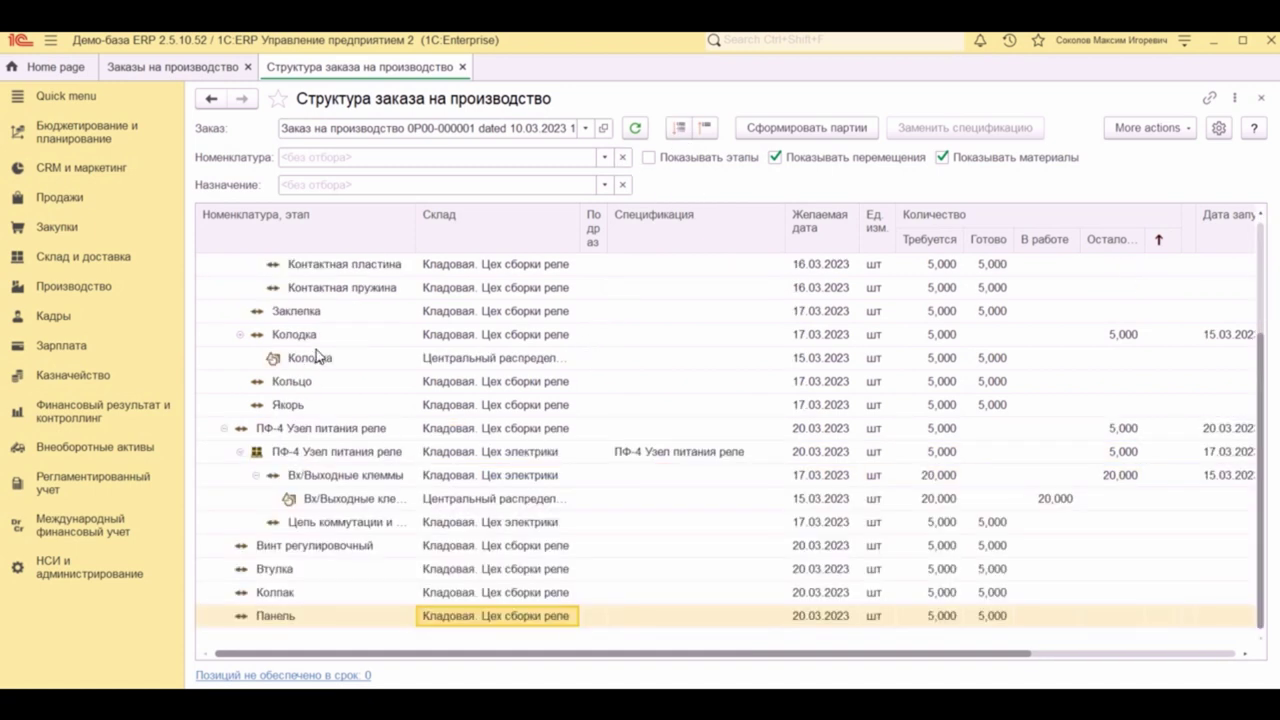
pyautogui.click(461, 338)
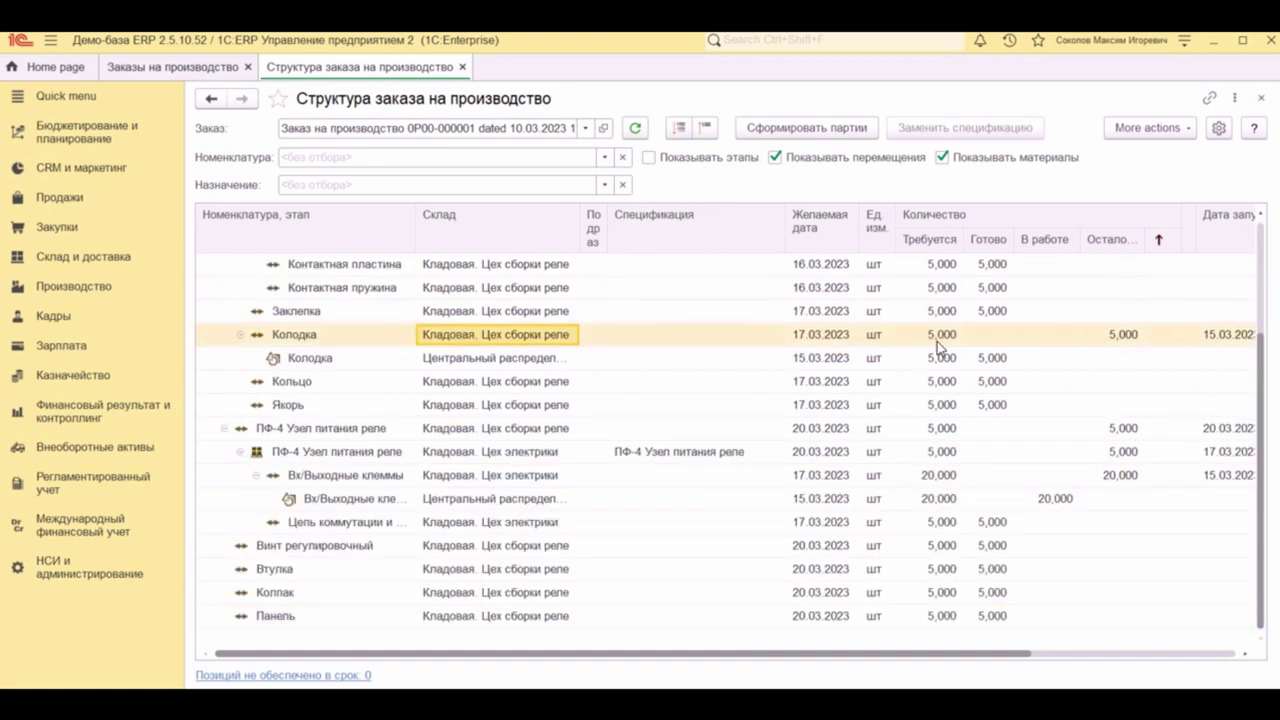
pyautogui.click(562, 362)
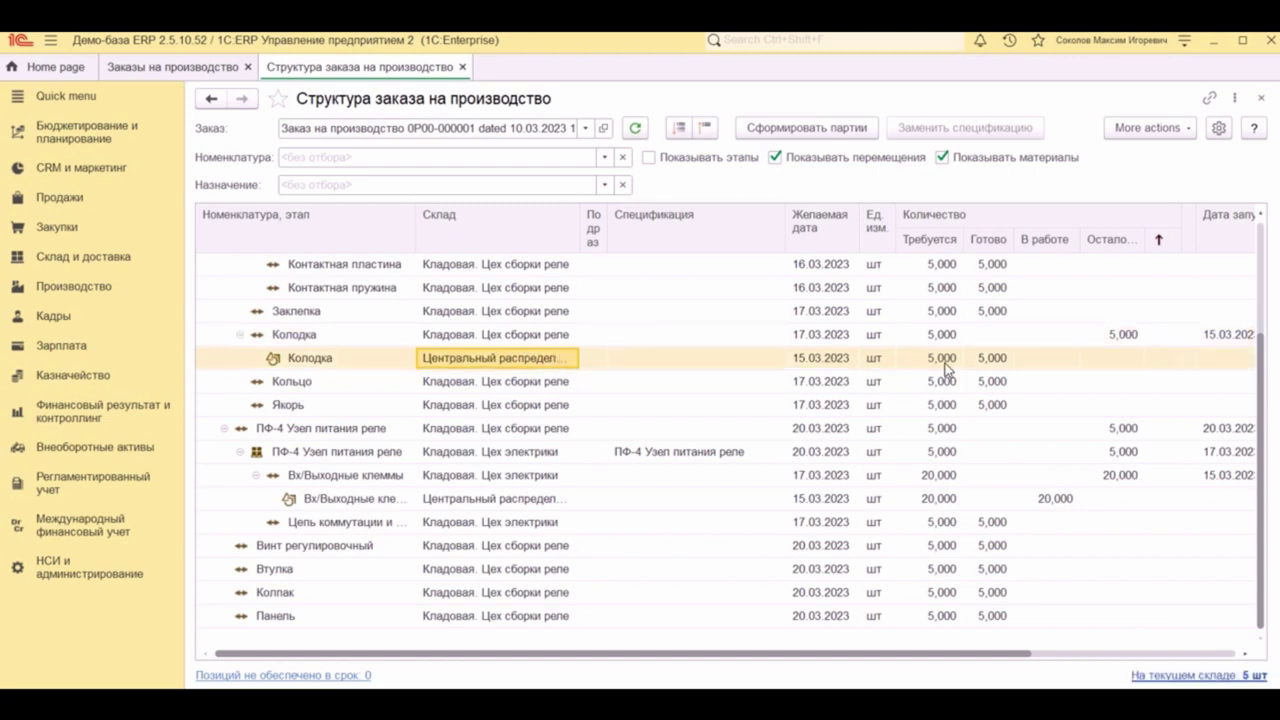
pyautogui.click(991, 360)
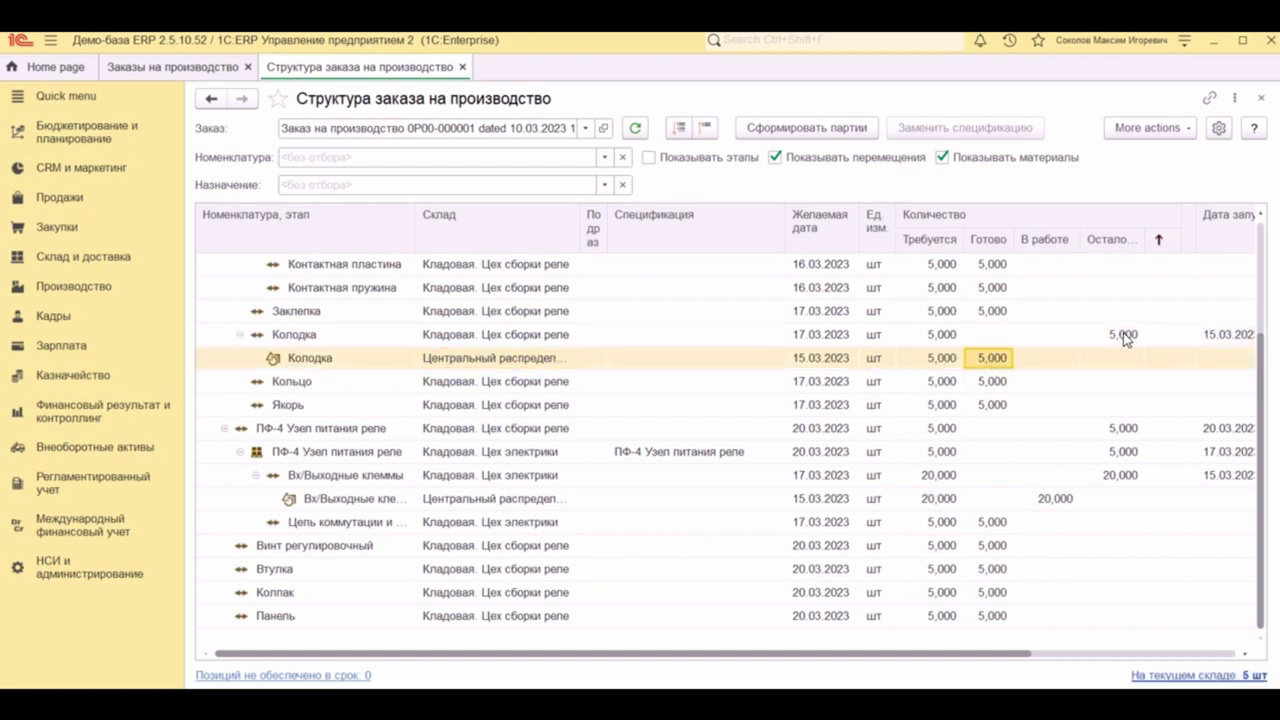
pyautogui.click(1123, 336)
pyautogui.click(996, 336)
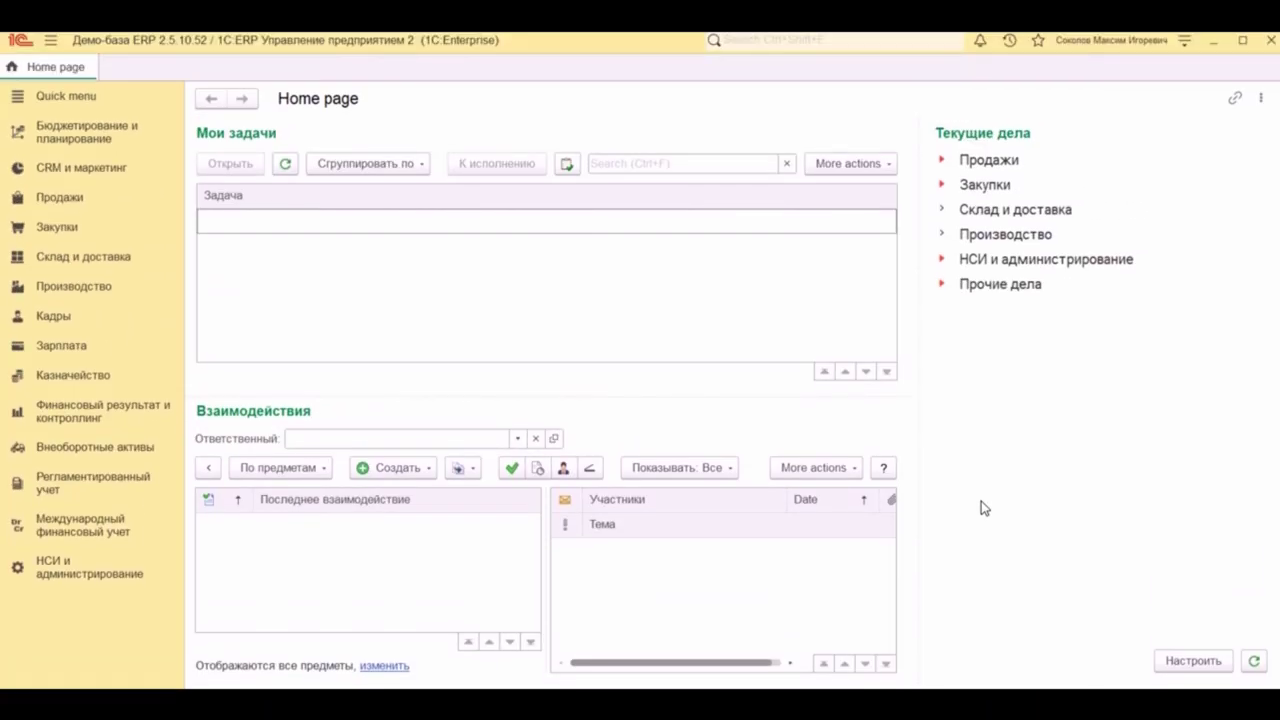
# Step: From the Реле электромагнитное РЭН 18 order structure, start Формирование партий производства and list the products for launch
pyautogui.click(89, 297)
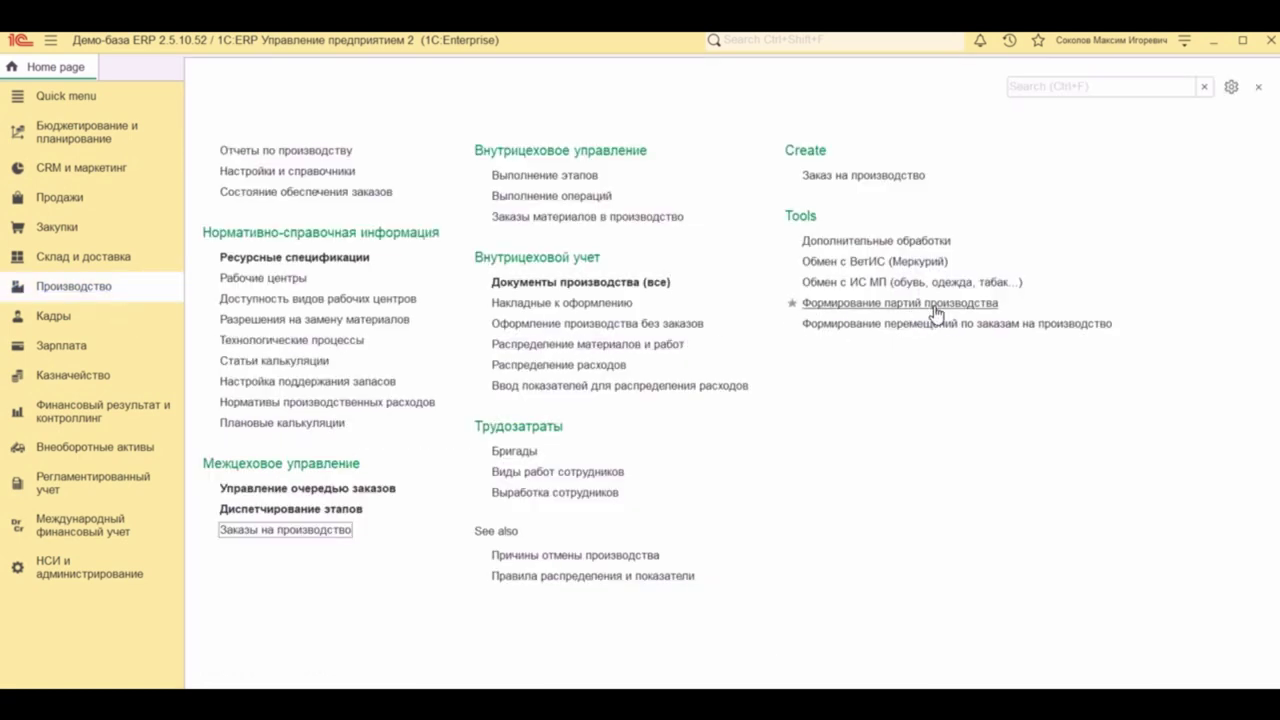
pyautogui.click(1258, 87)
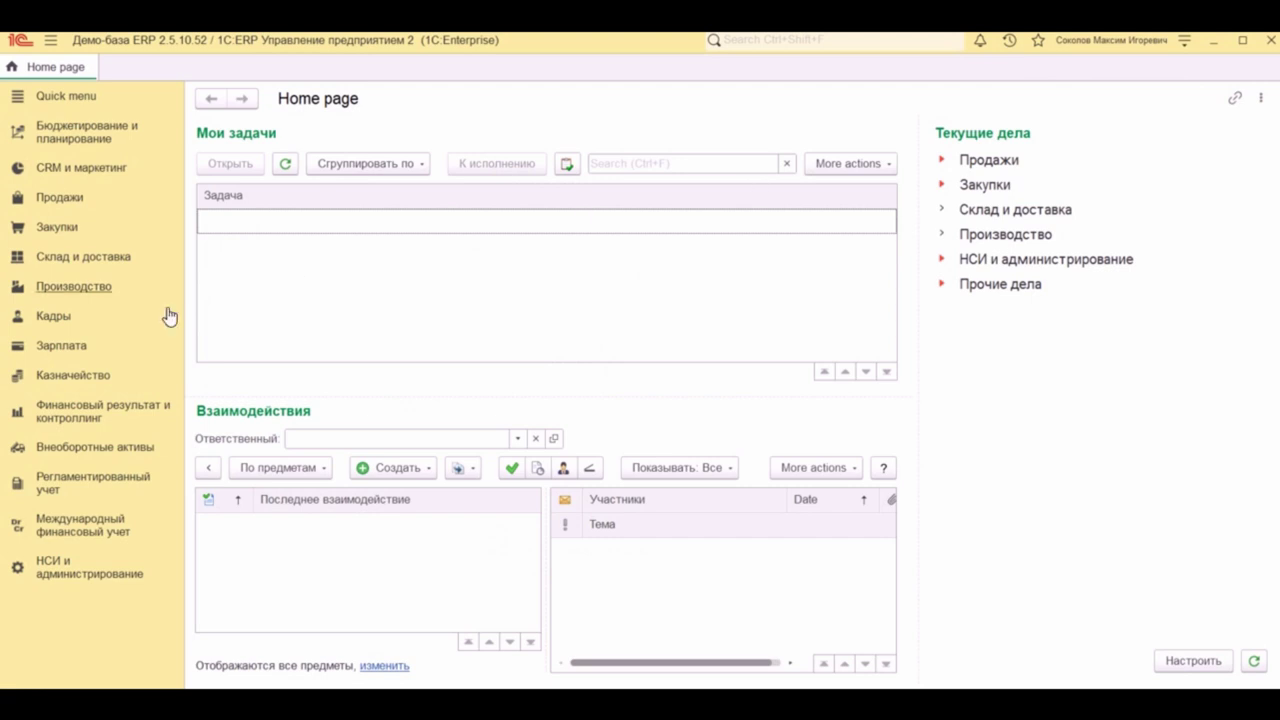
pyautogui.click(106, 294)
pyautogui.click(296, 531)
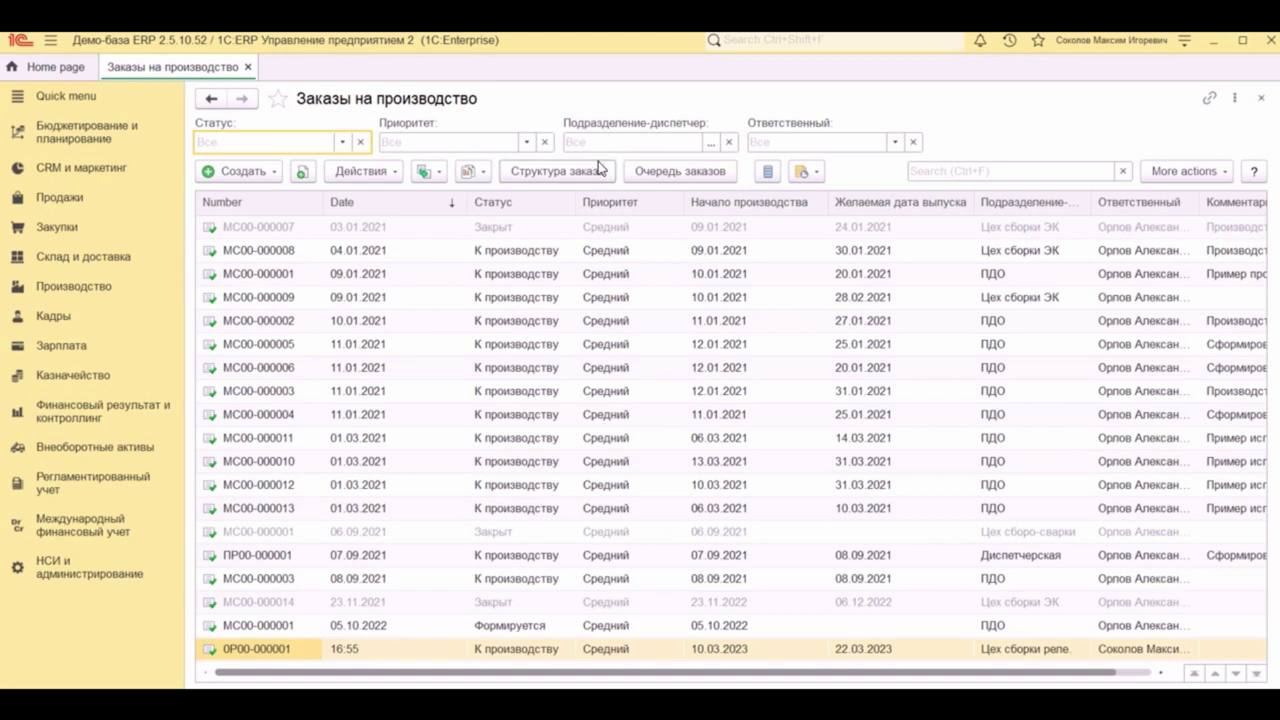
pyautogui.click(584, 174)
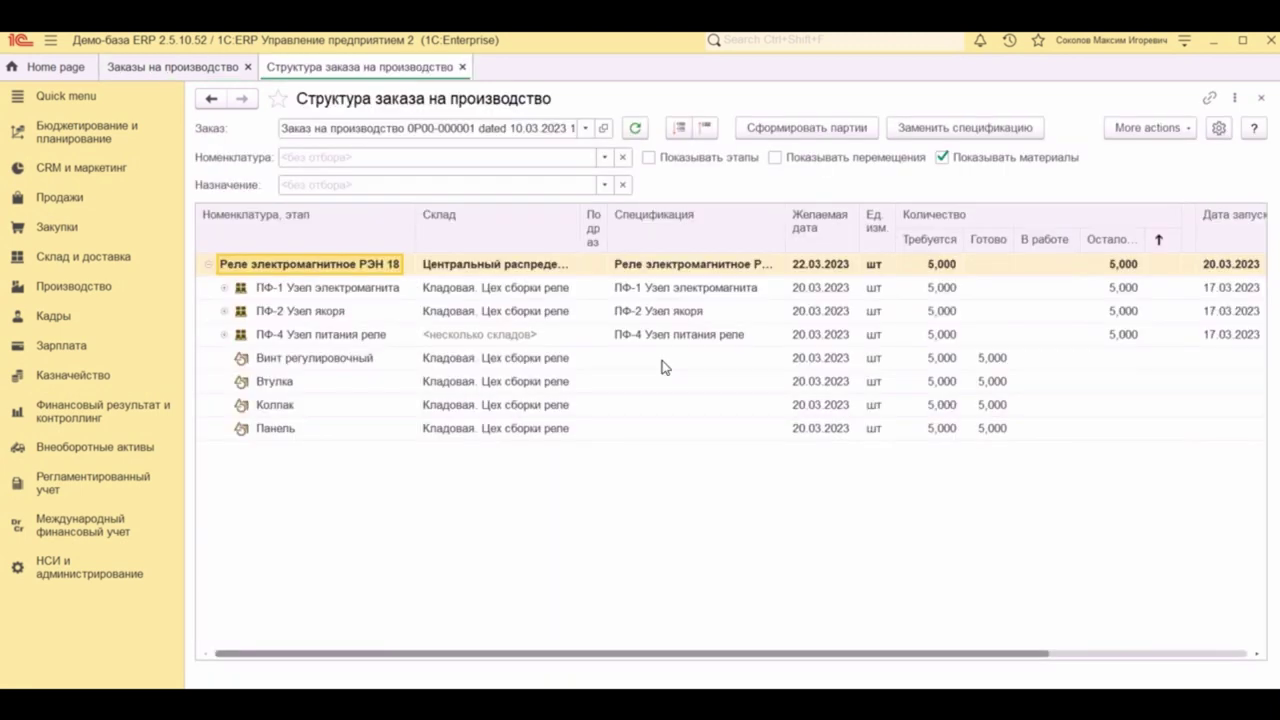
pyautogui.click(808, 128)
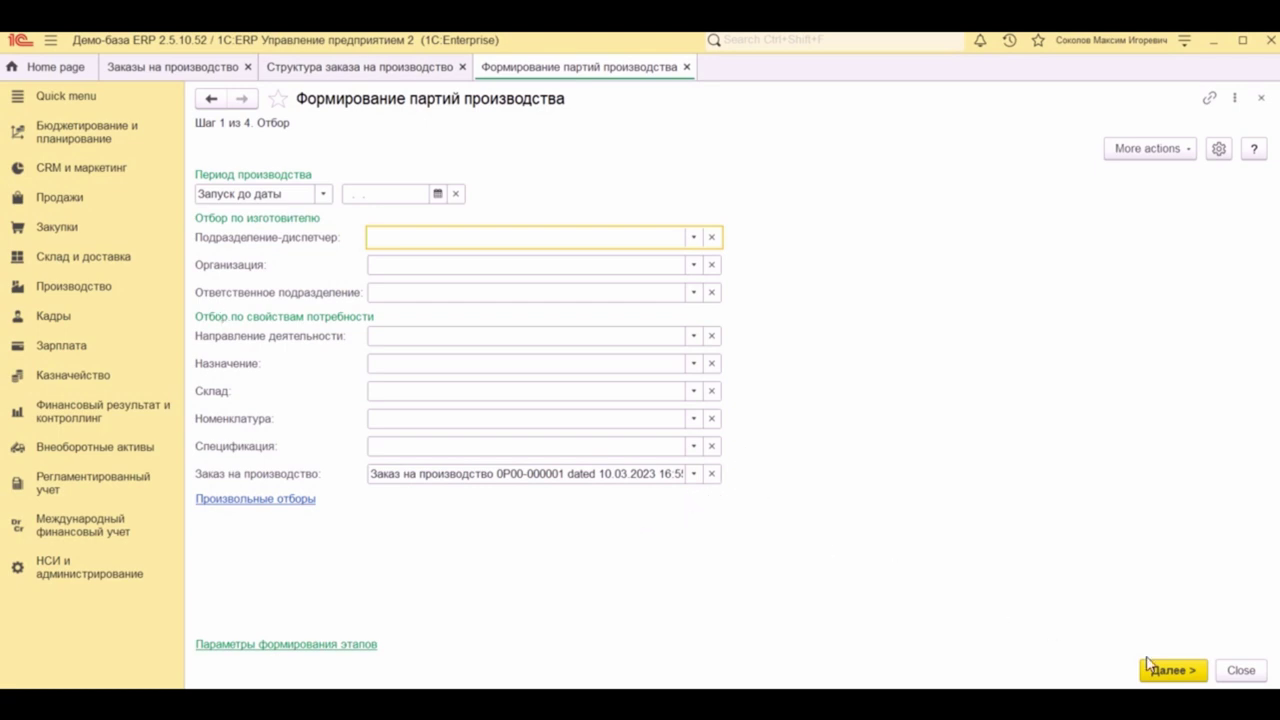
pyautogui.click(1185, 673)
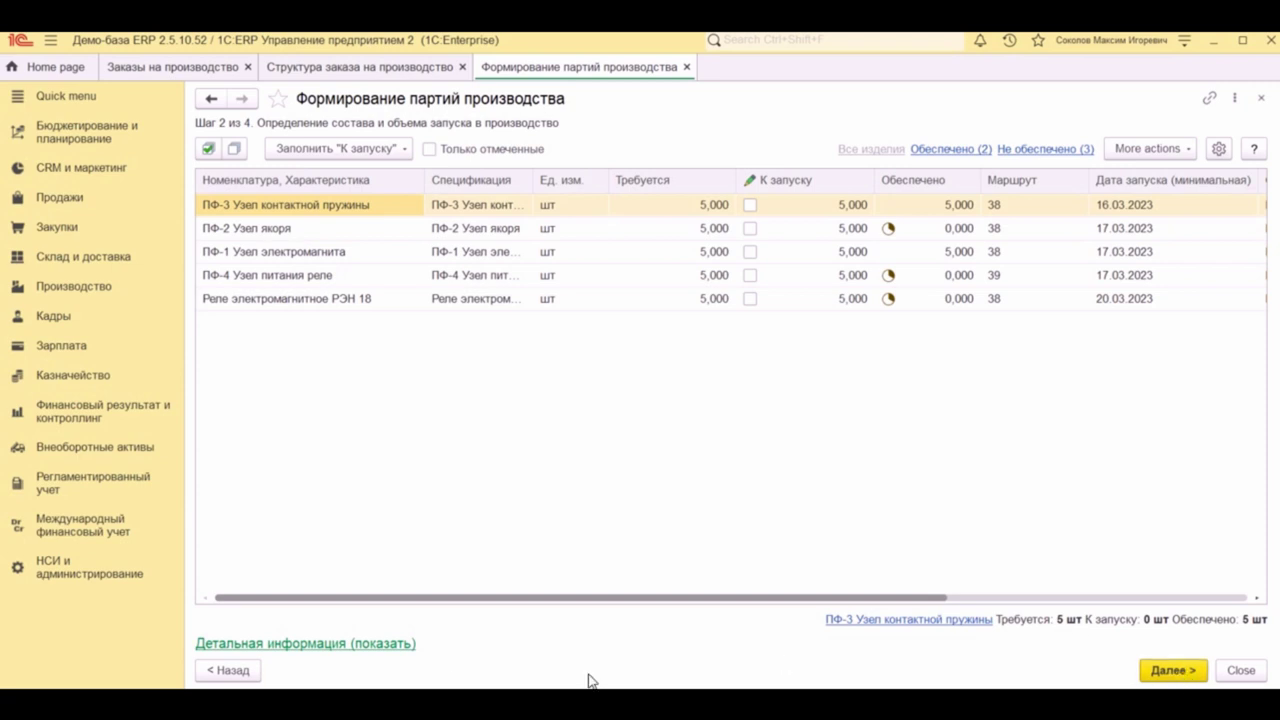
# Step: Return to the batch selection criteria, clear the production order filter and review the stage formation parameters
pyautogui.click(229, 670)
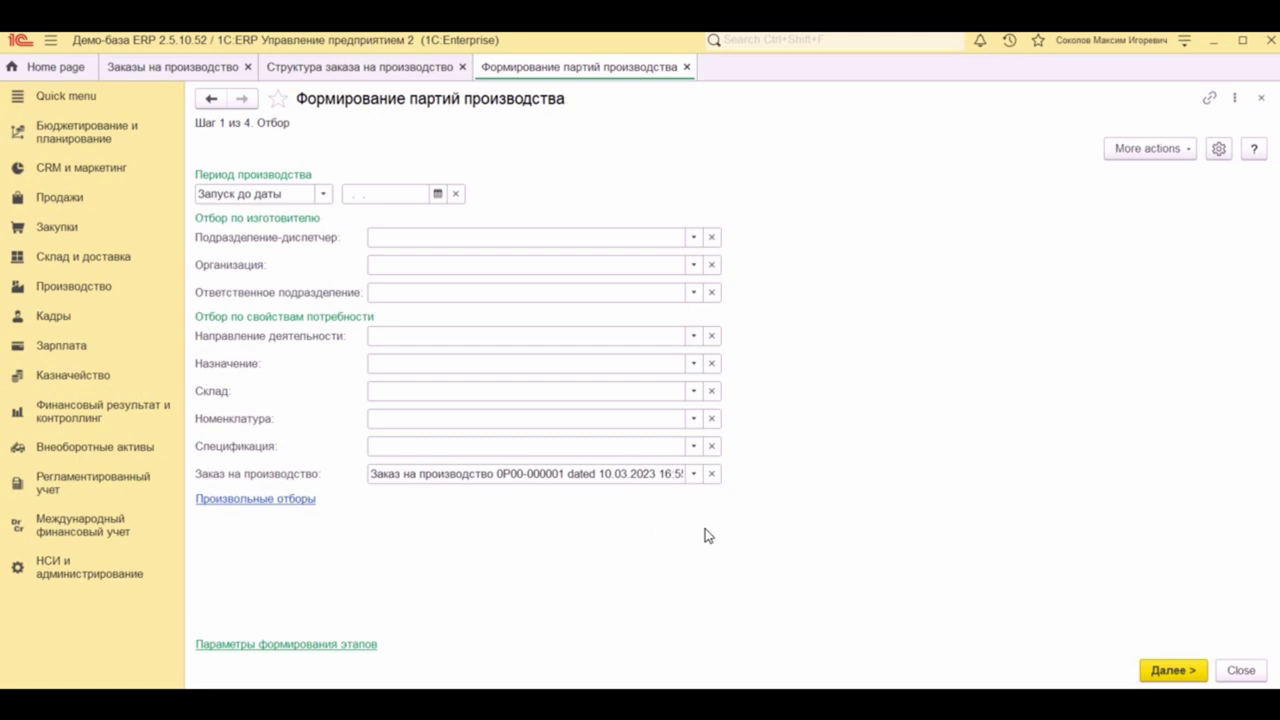
pyautogui.click(711, 473)
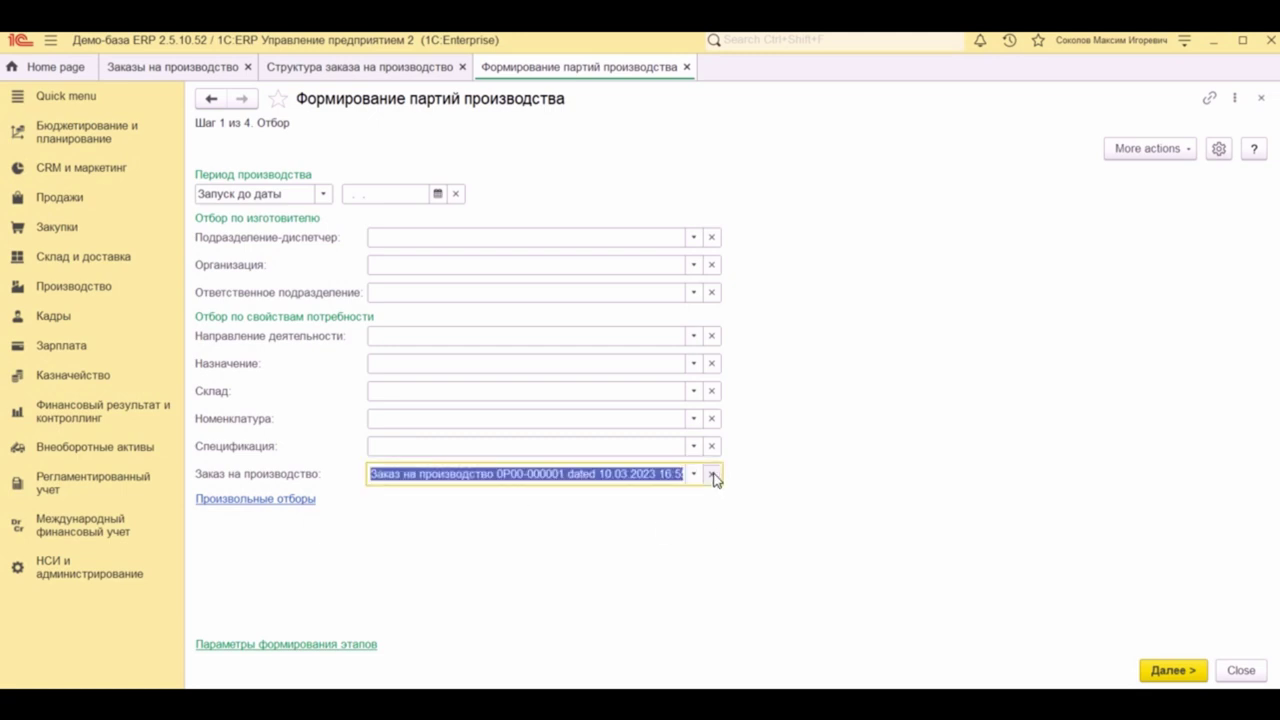
pyautogui.click(315, 645)
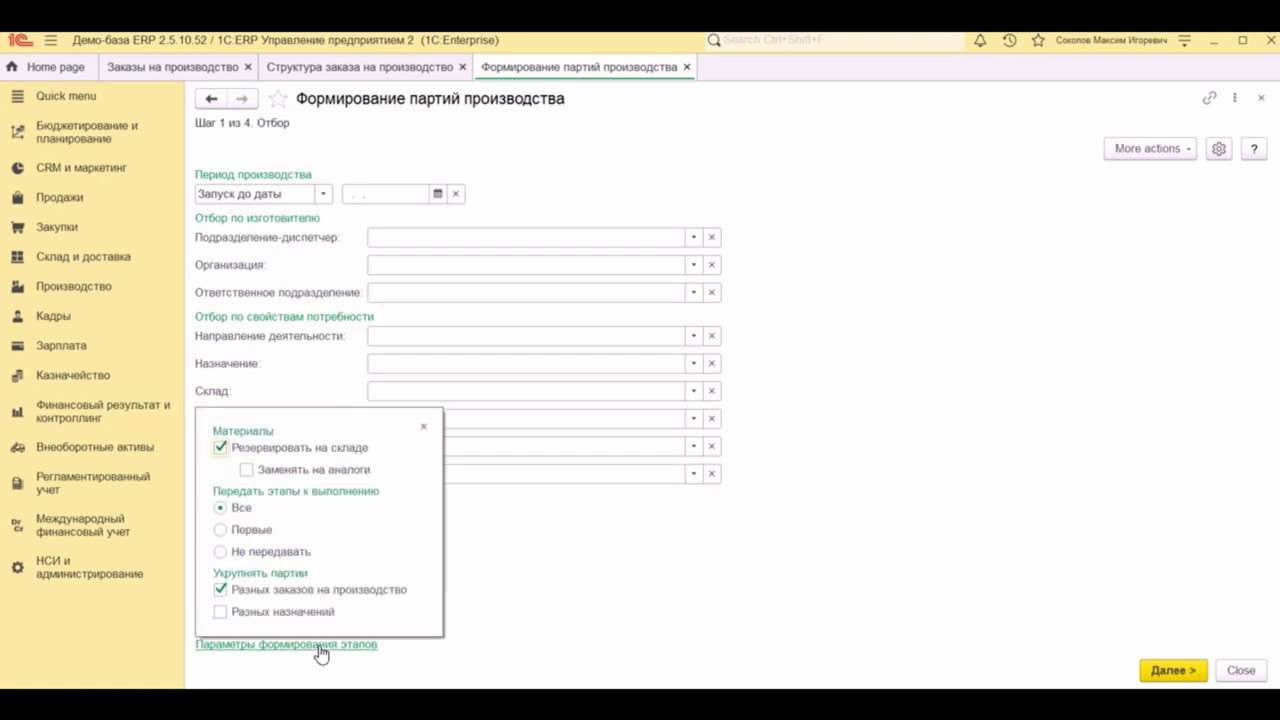
pyautogui.click(426, 429)
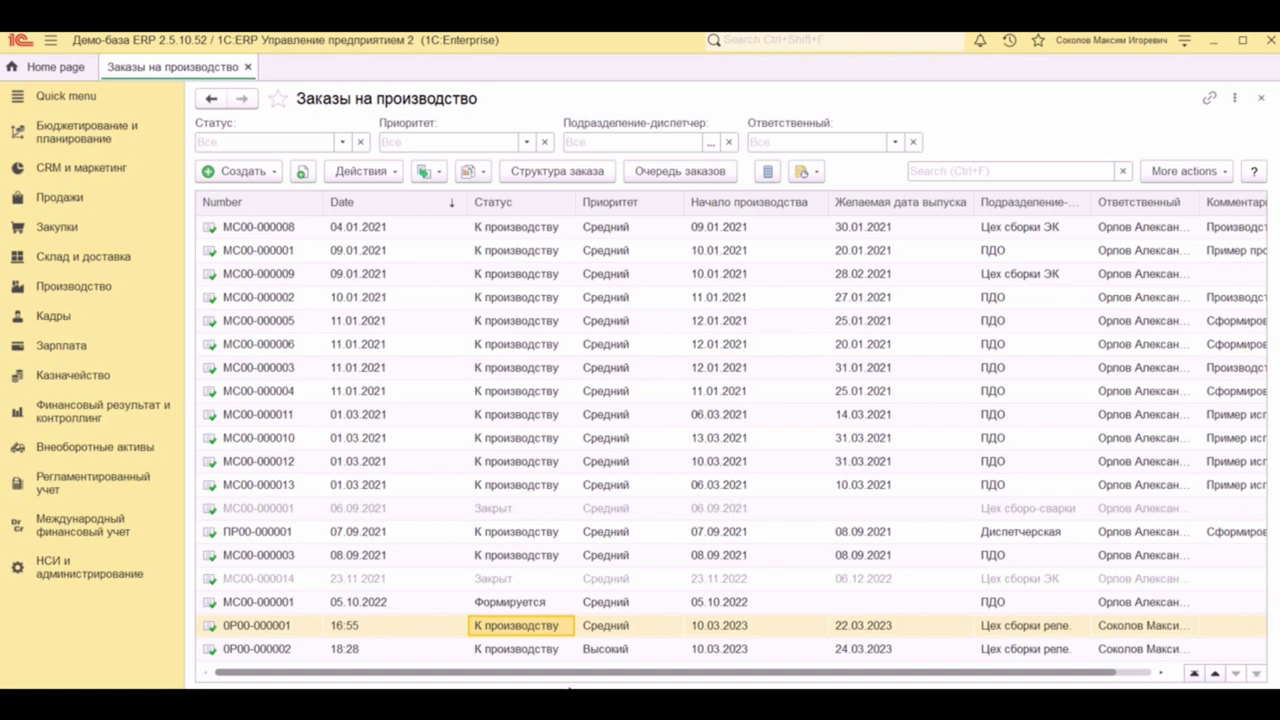
# Step: Compare the status, priority and desired release date of the last two Цех сборки реле orders in the production order list
pyautogui.click(352, 630)
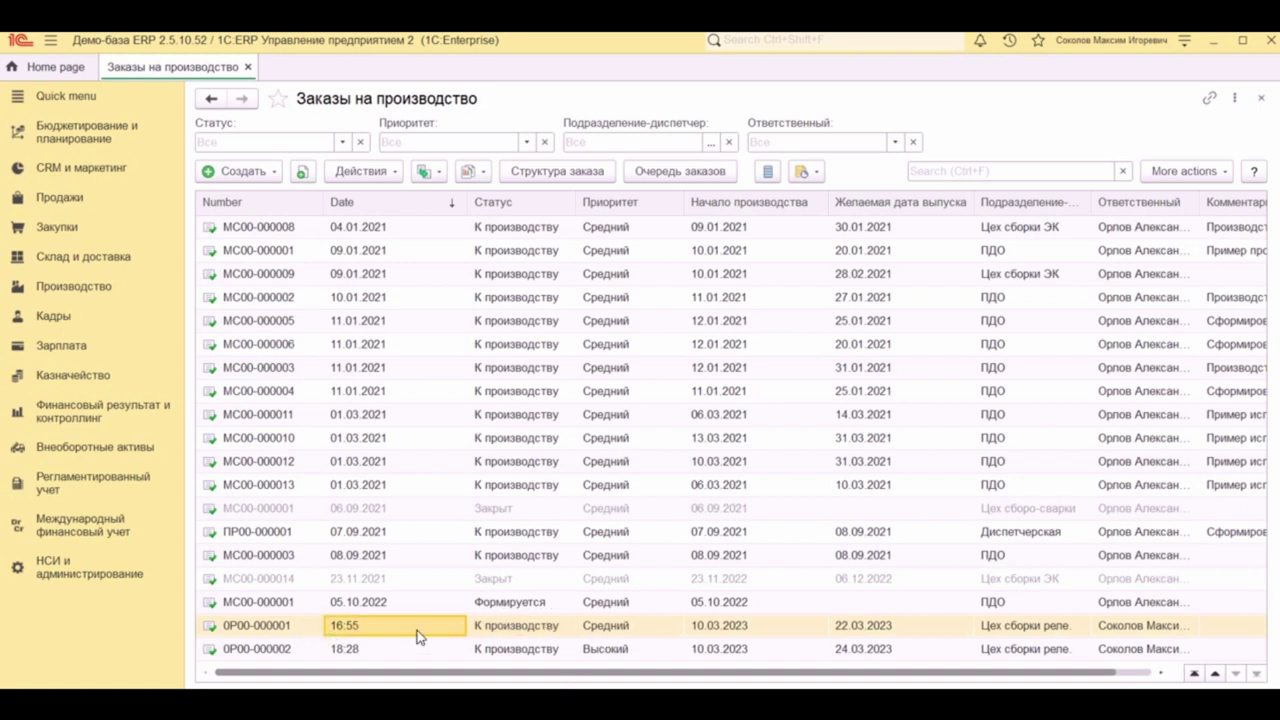
pyautogui.click(604, 629)
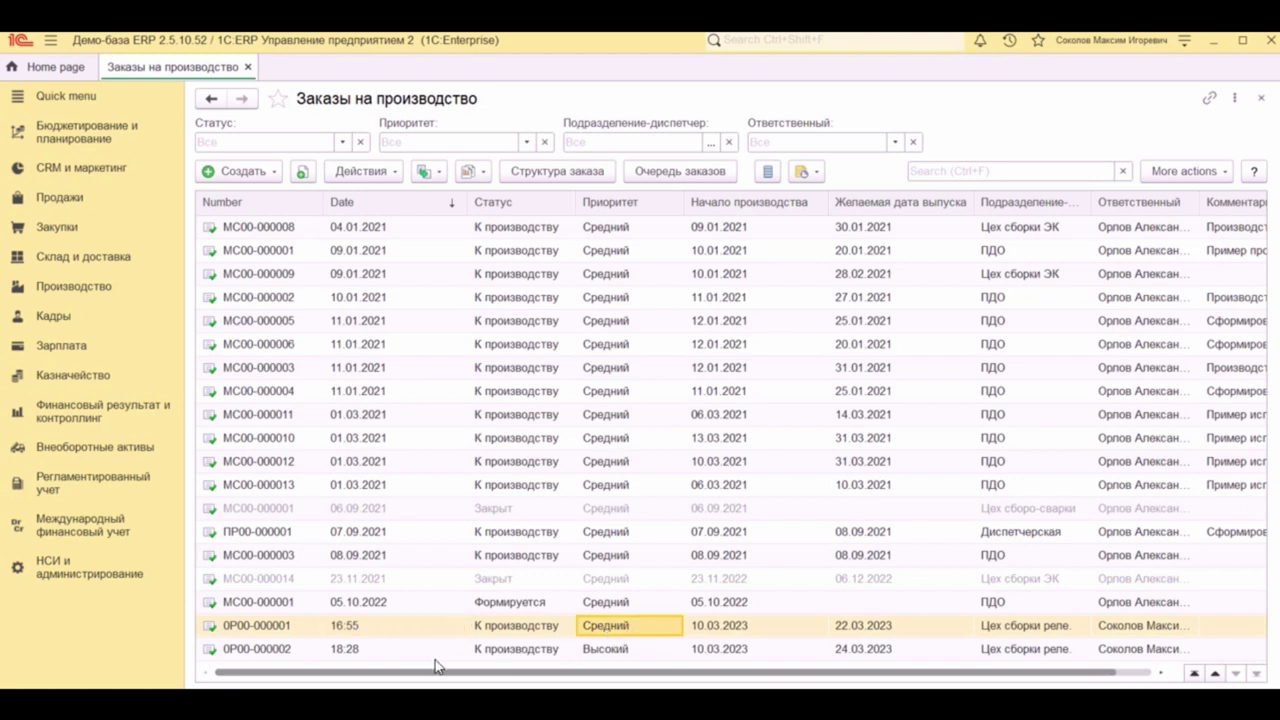
pyautogui.click(497, 652)
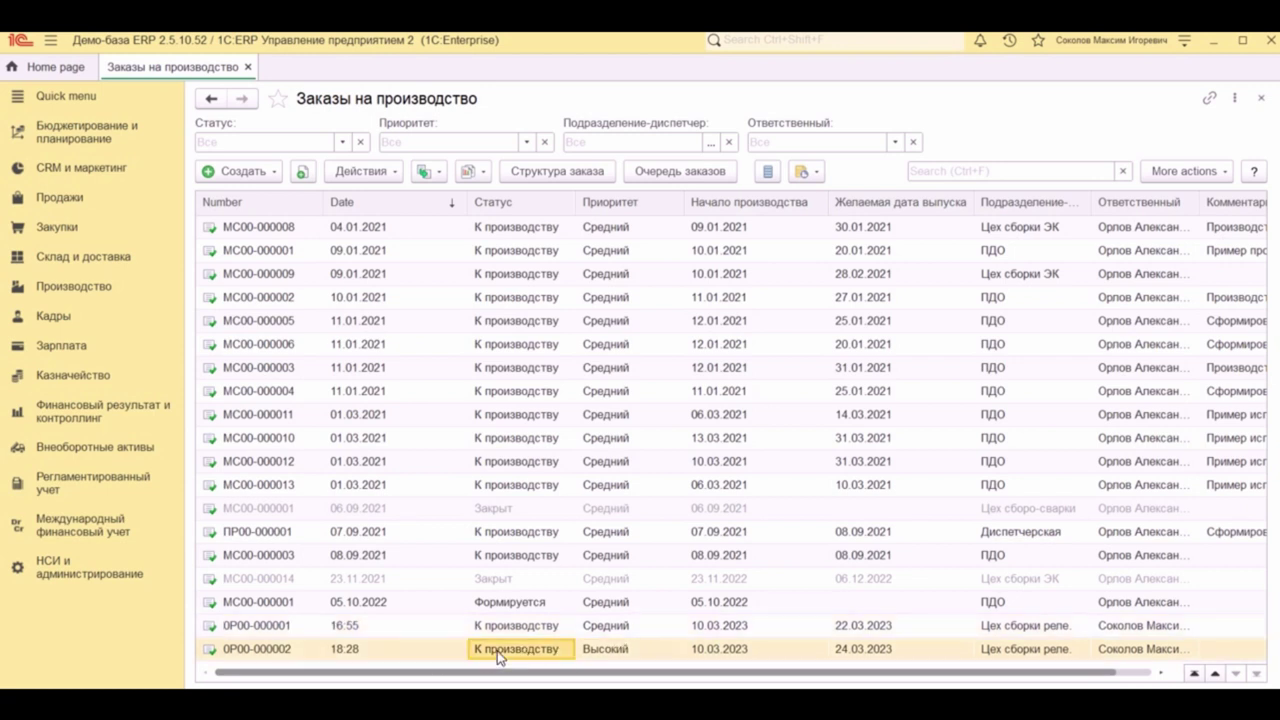
pyautogui.click(614, 652)
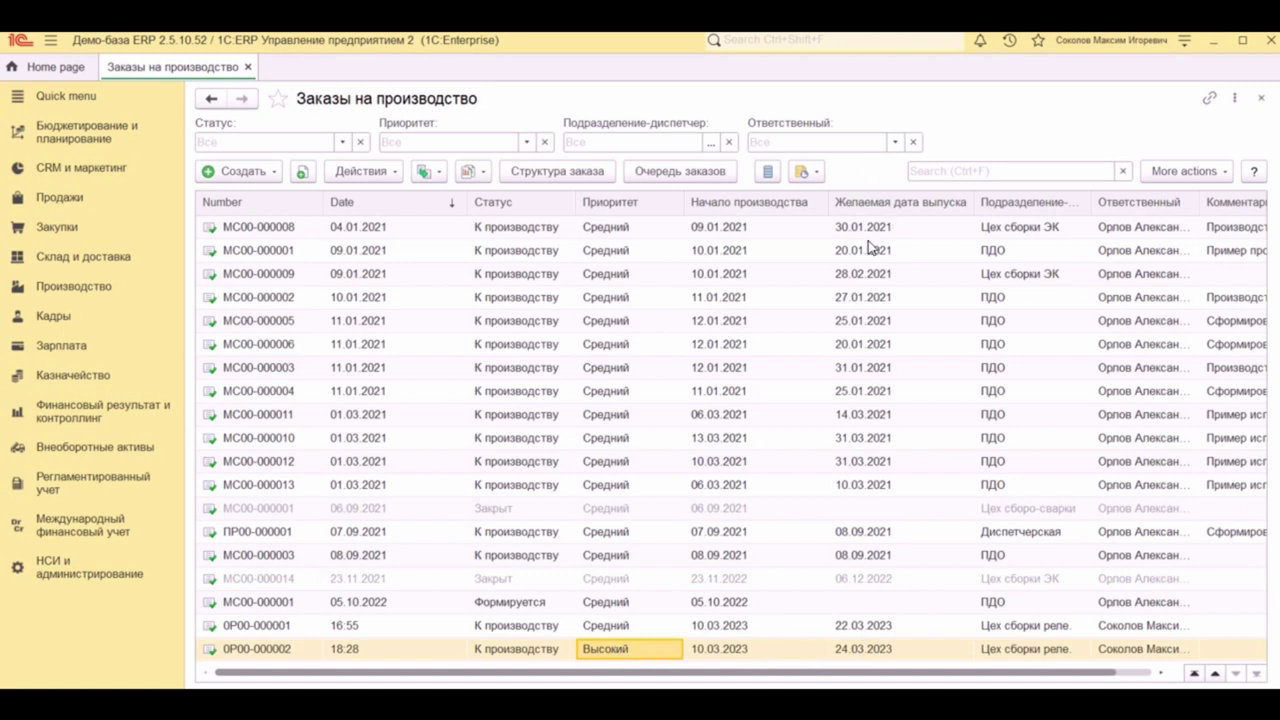
pyautogui.click(852, 652)
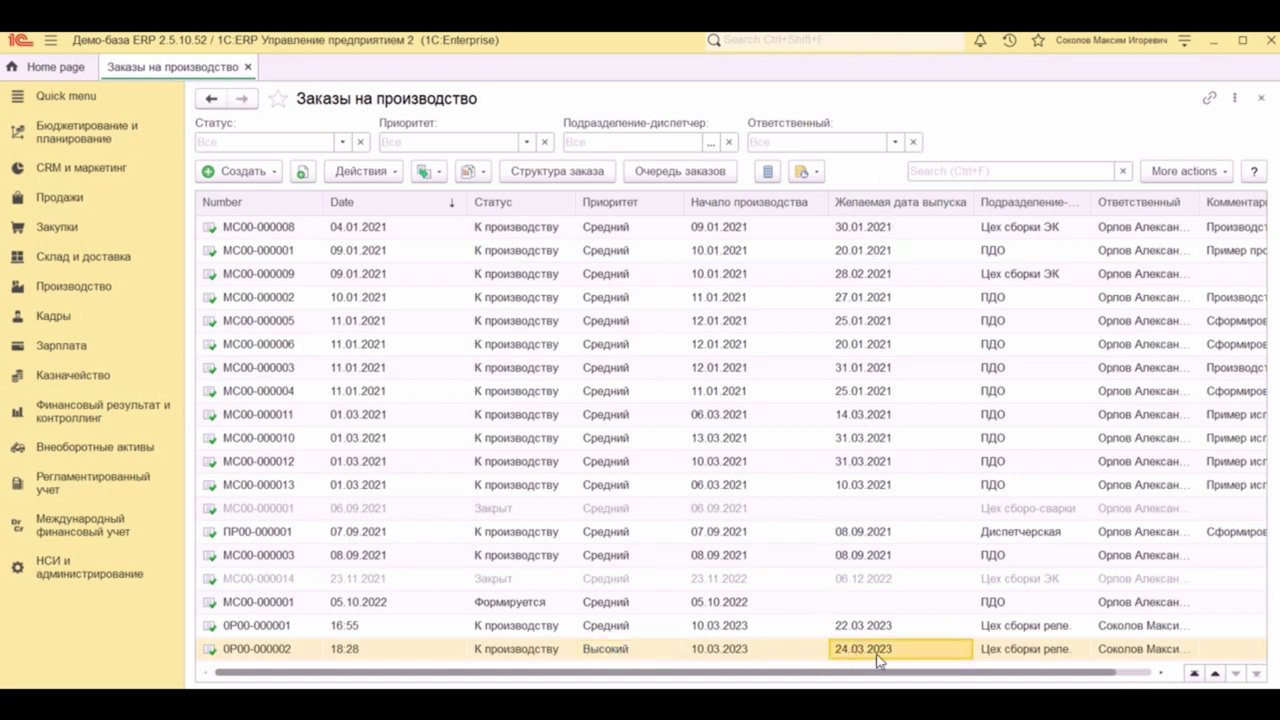
# Step: Open the Цех сборки реле production order with Высокий priority, review its product lines and close it
pyautogui.doubleClick(603, 654)
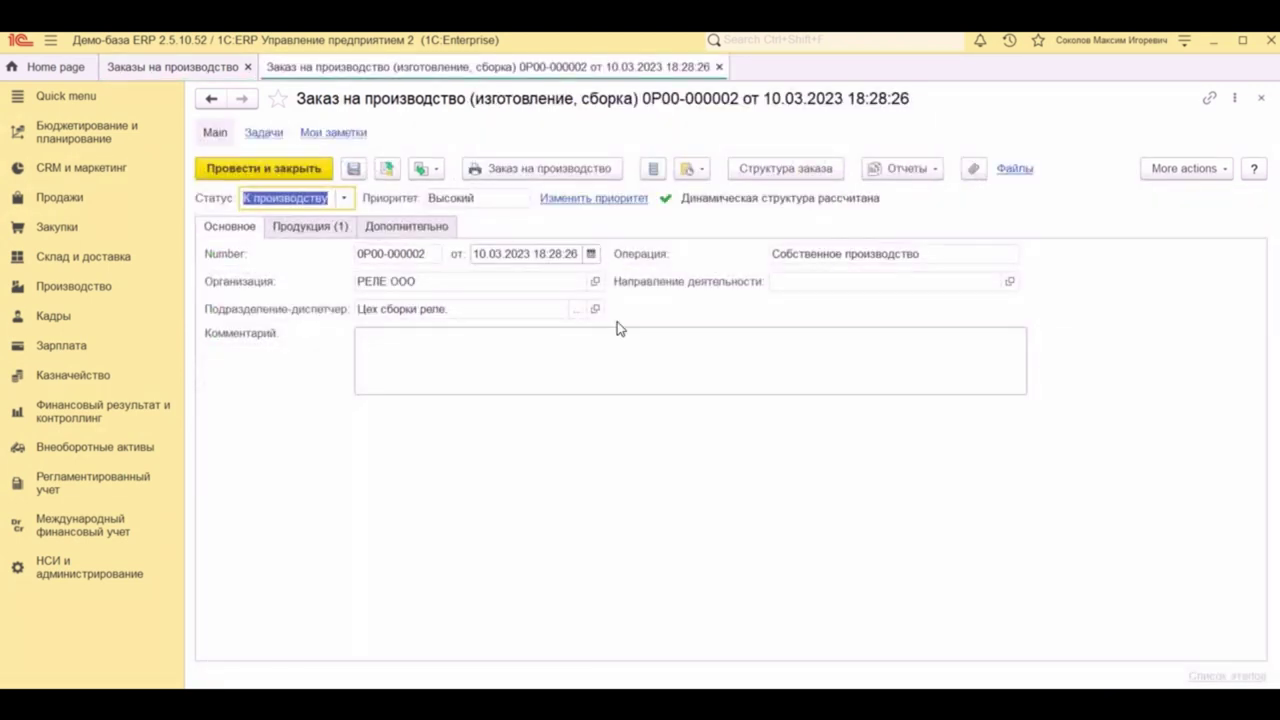
pyautogui.click(329, 227)
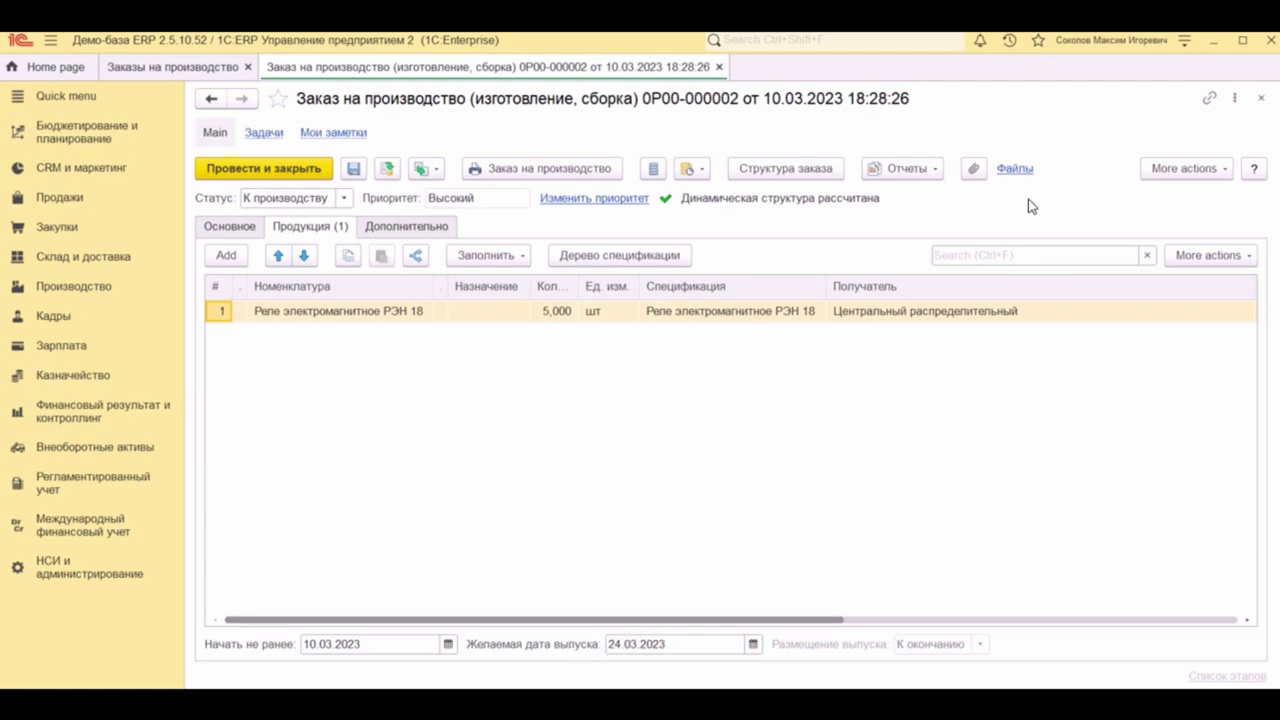
pyautogui.click(1261, 97)
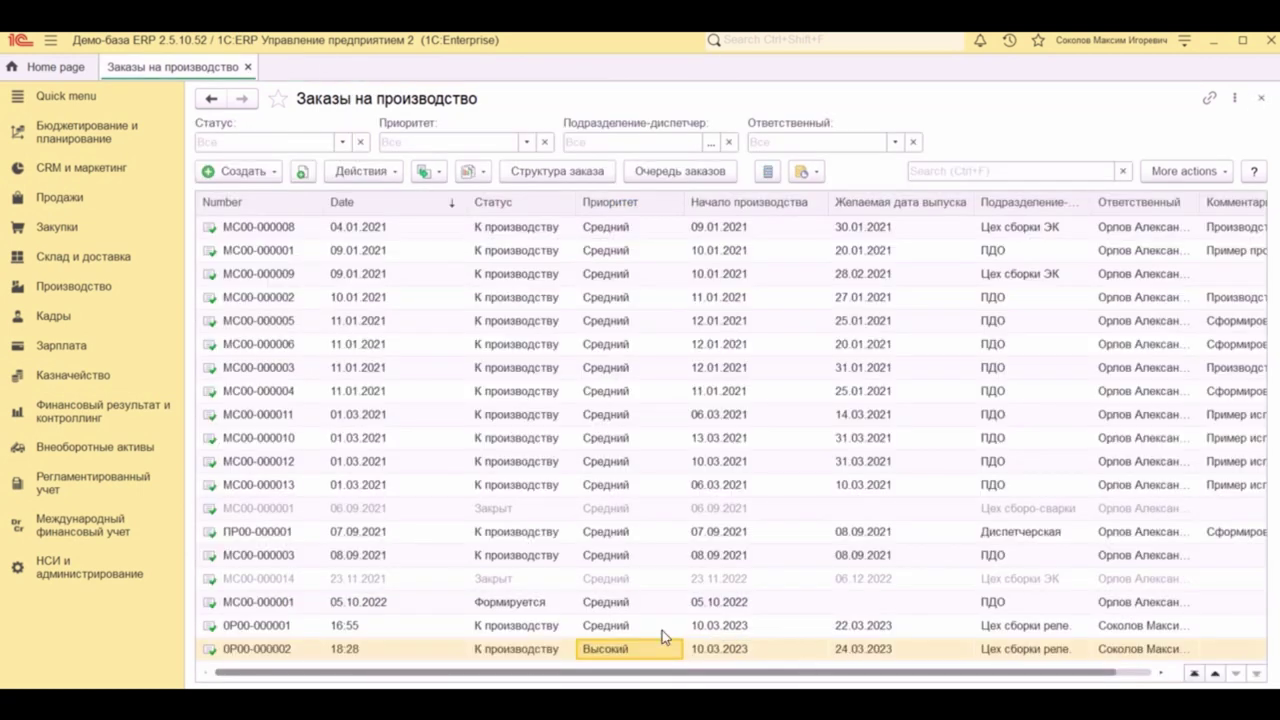
# Step: View the fully expanded structure of the Цех сборки реле order with Средний priority, check its material quantities and close it
pyautogui.click(611, 630)
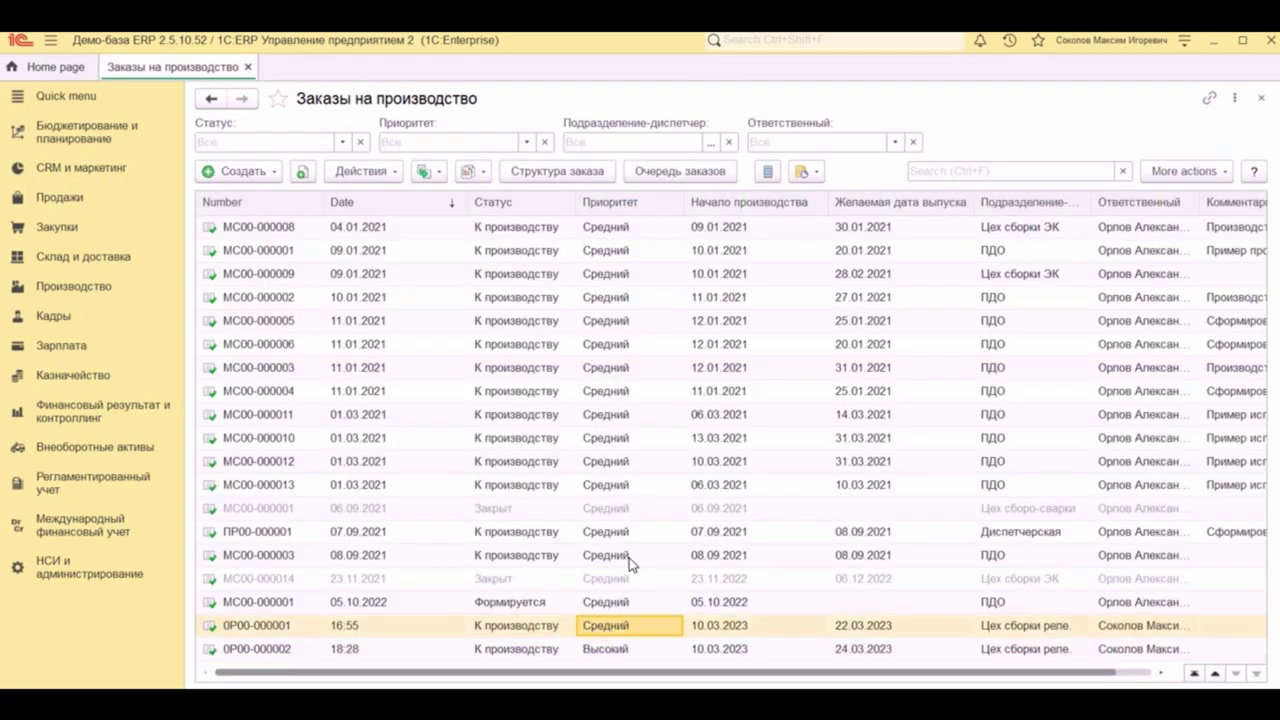
pyautogui.click(596, 174)
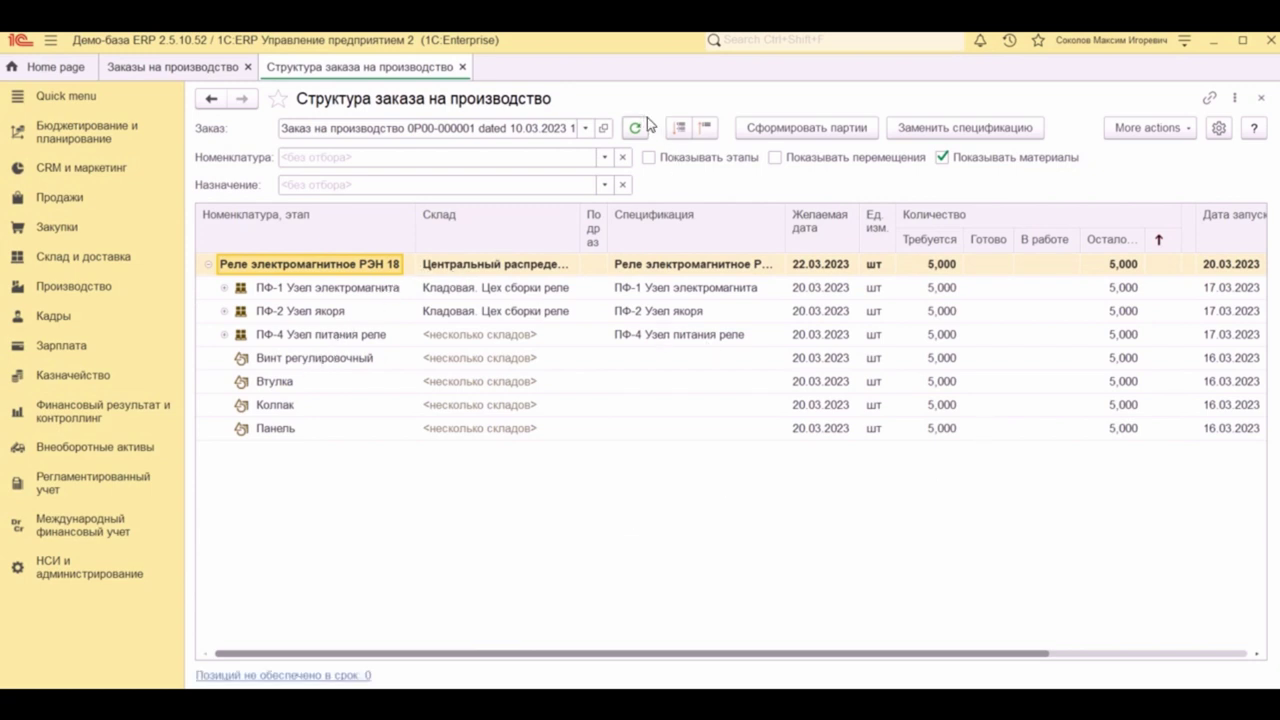
pyautogui.click(679, 127)
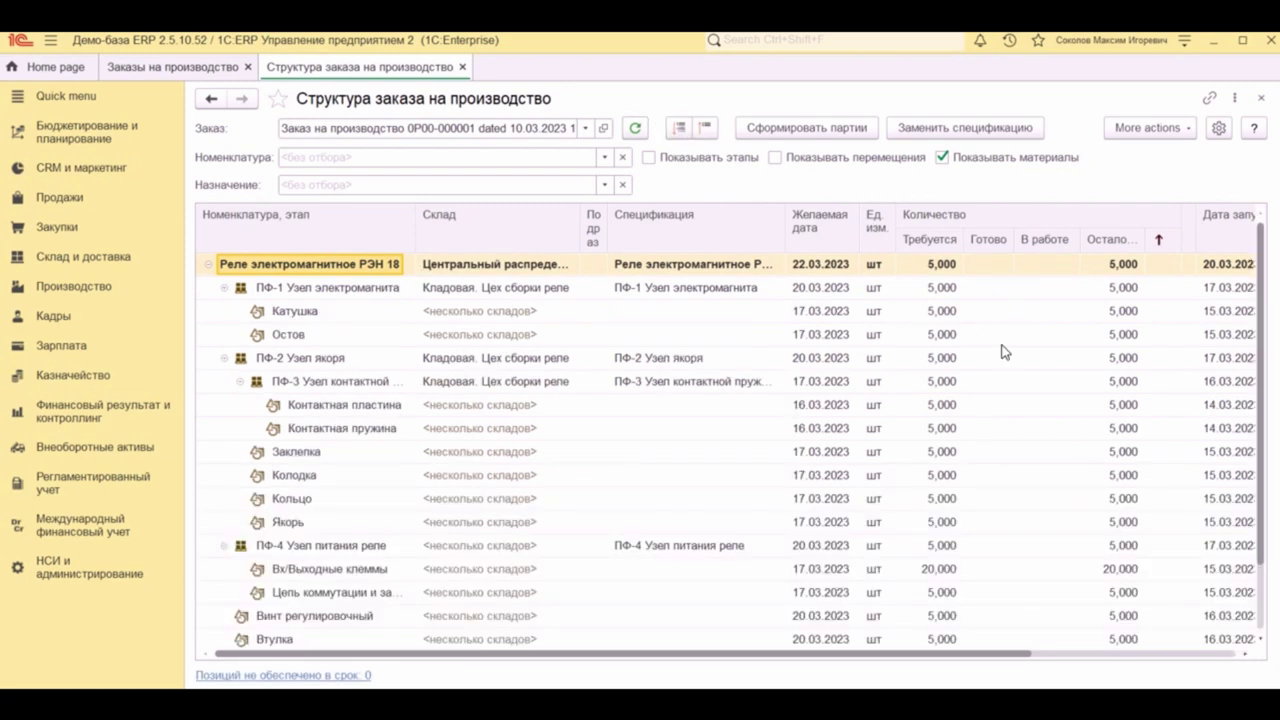
pyautogui.click(1261, 97)
# Step: Open the structure of the Цех сборки реле order with Высокий priority and expand all levels to examine its ready and remaining materials
pyautogui.click(623, 651)
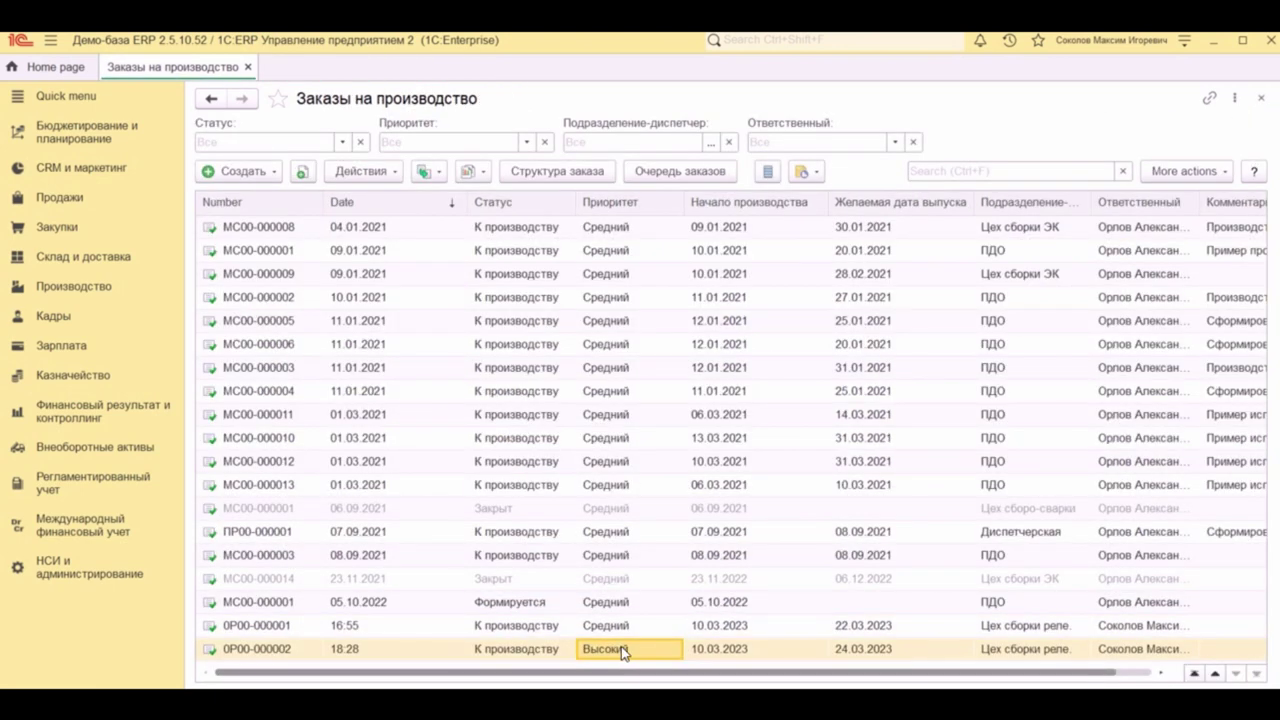
pyautogui.click(572, 176)
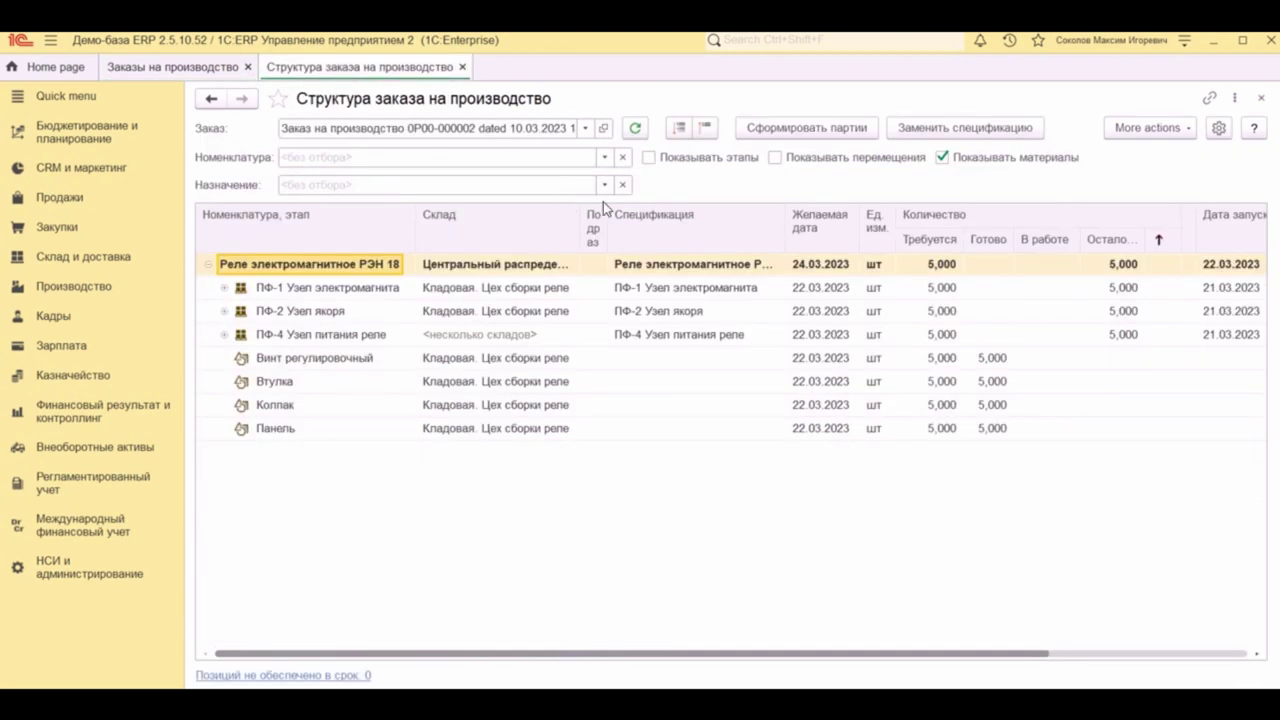
pyautogui.click(681, 127)
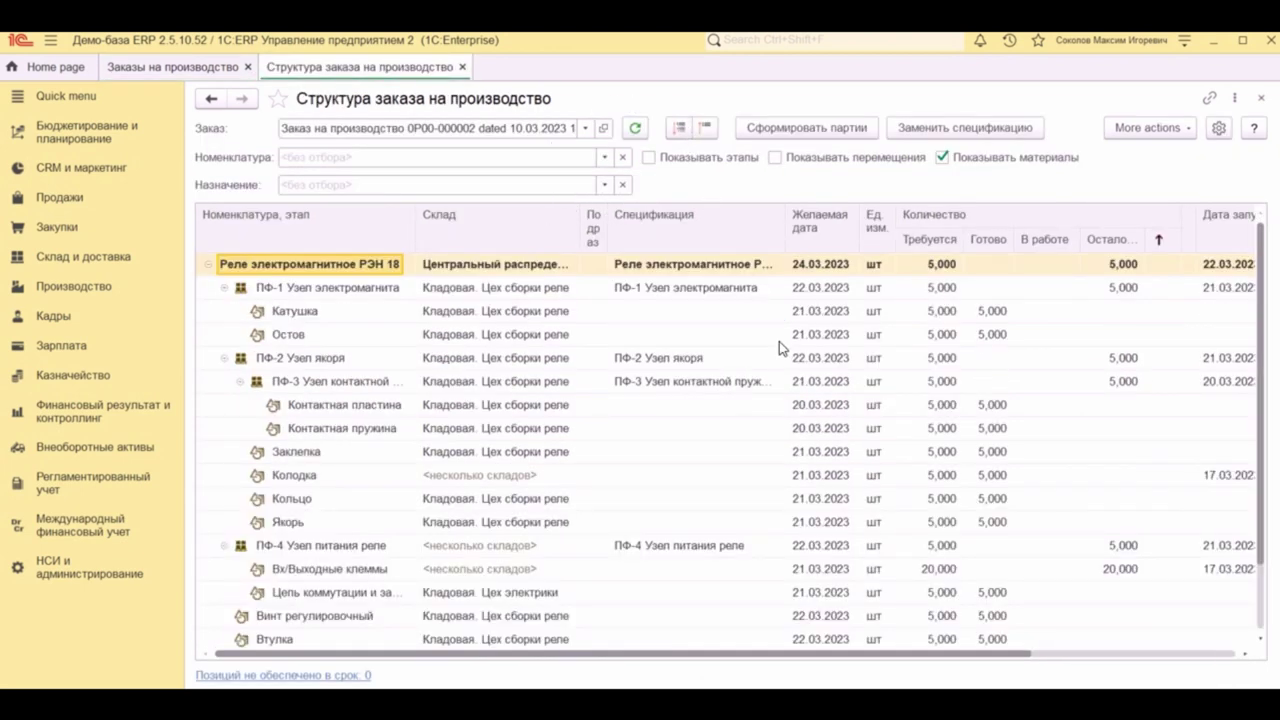